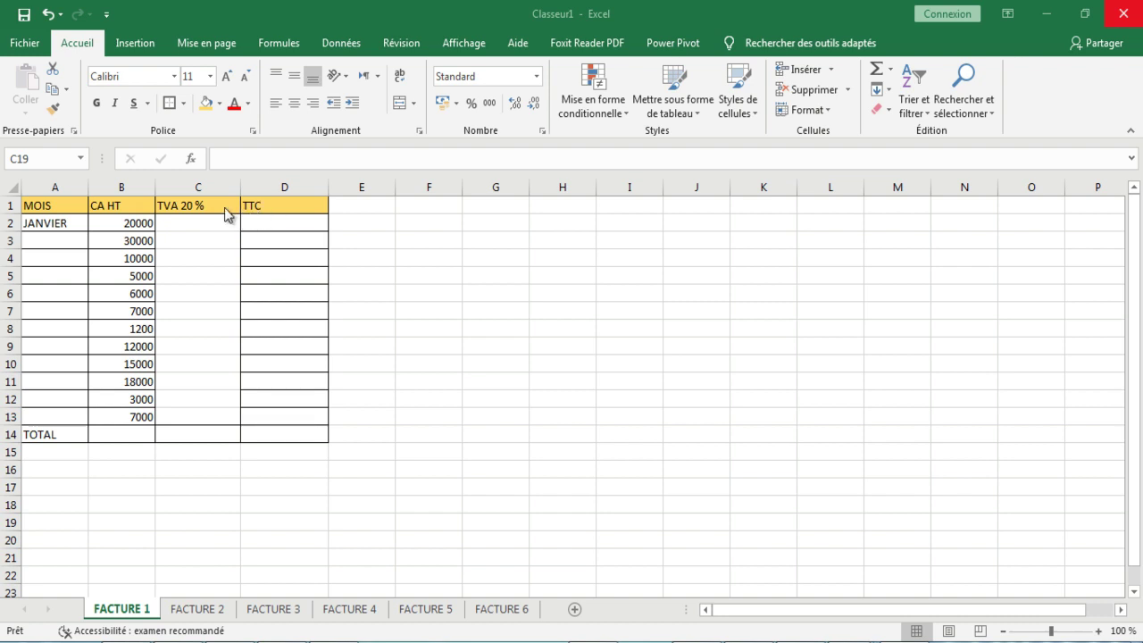
Fill the MOIS column from JANVIER in A2 down to DÉCEMBRE in A13
click(56, 224)
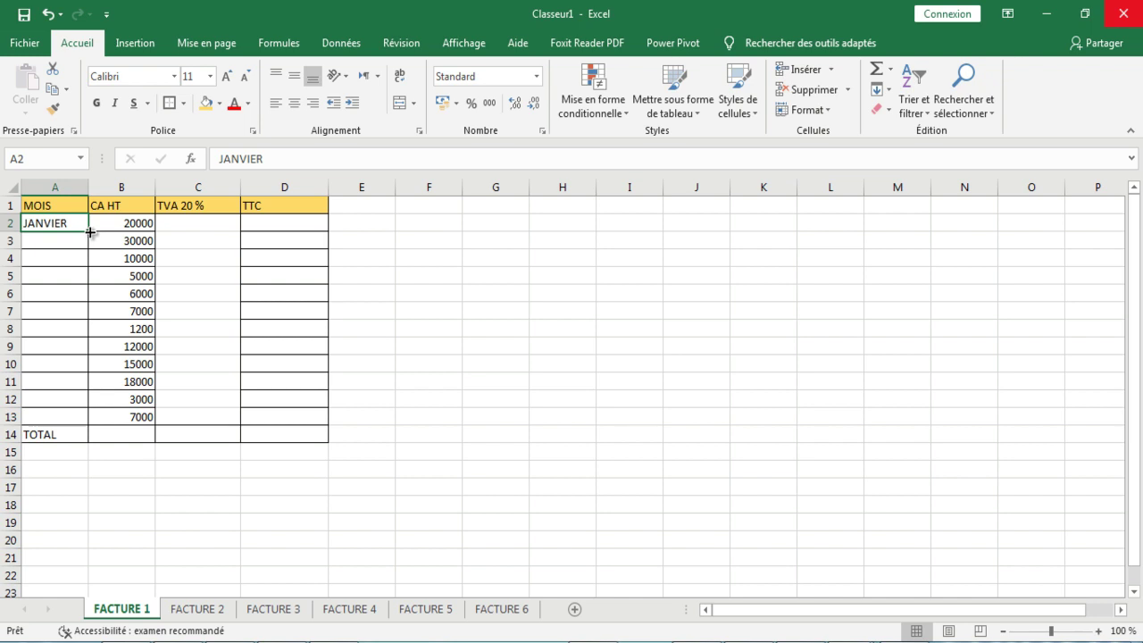
drag(91, 232, 78, 421)
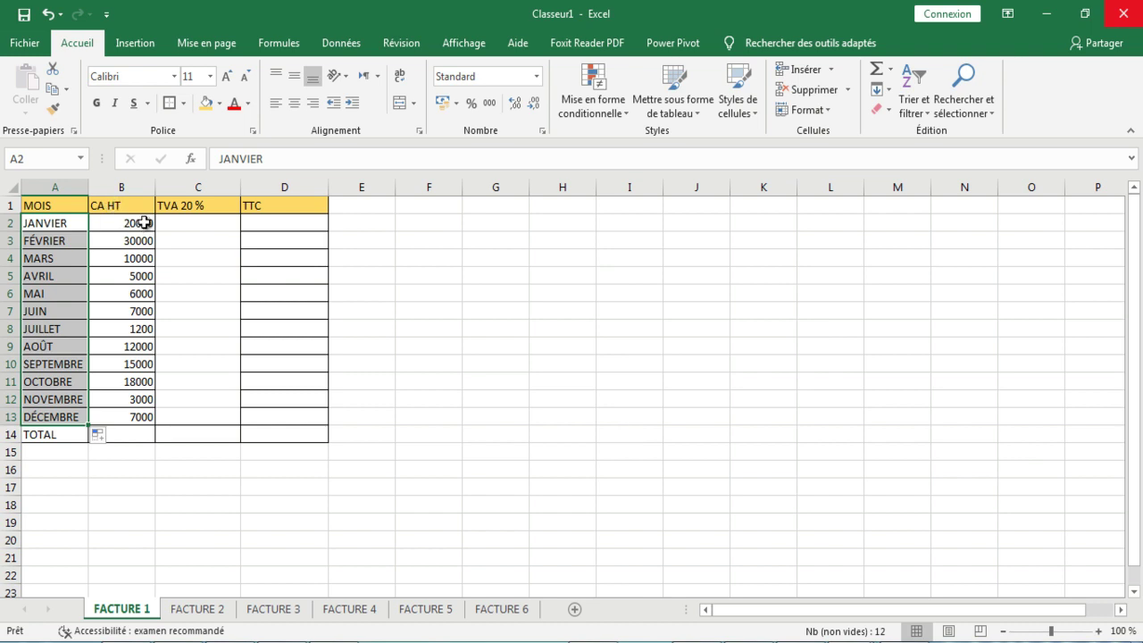
Format the CA HT amounts in B2:B13 with the Nombre category and 2 decimals
drag(144, 222, 143, 417)
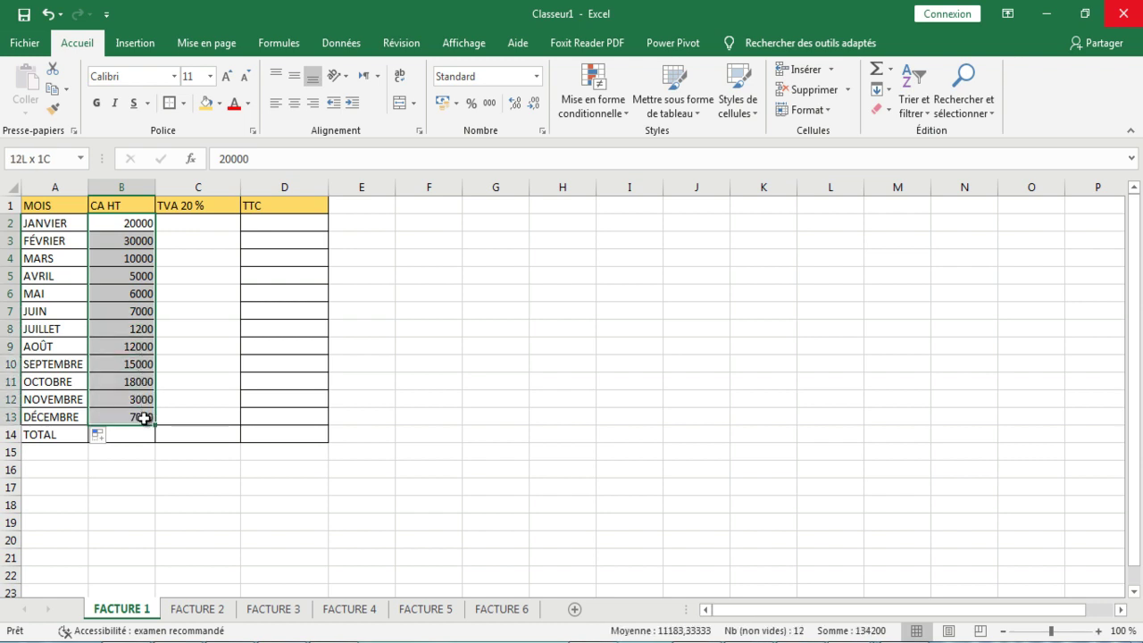
right_click(145, 417)
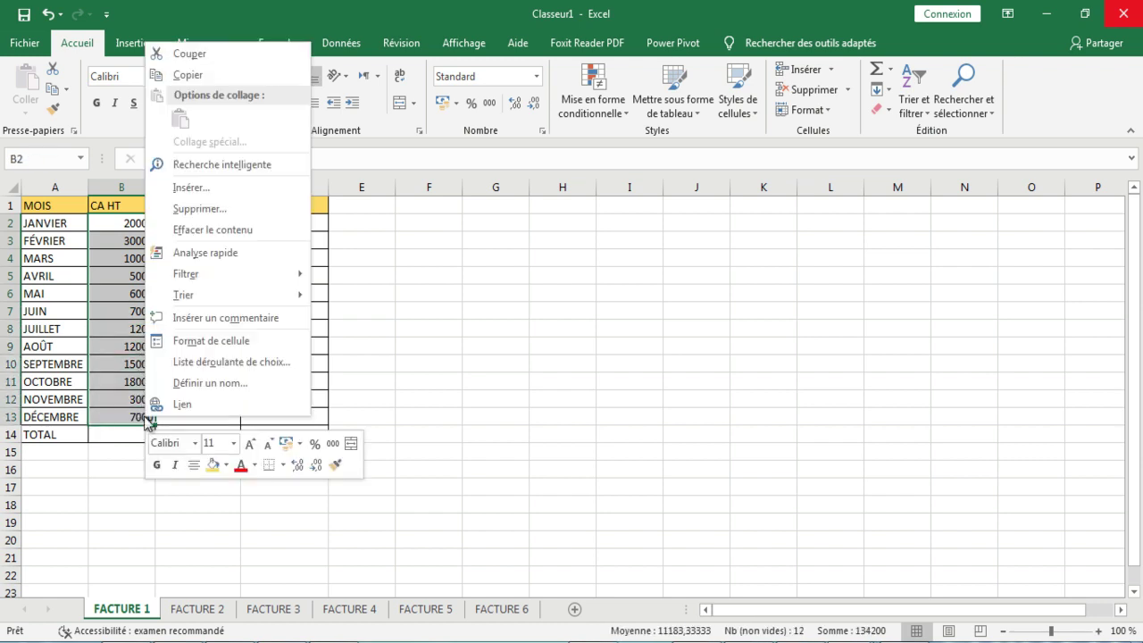
click(188, 341)
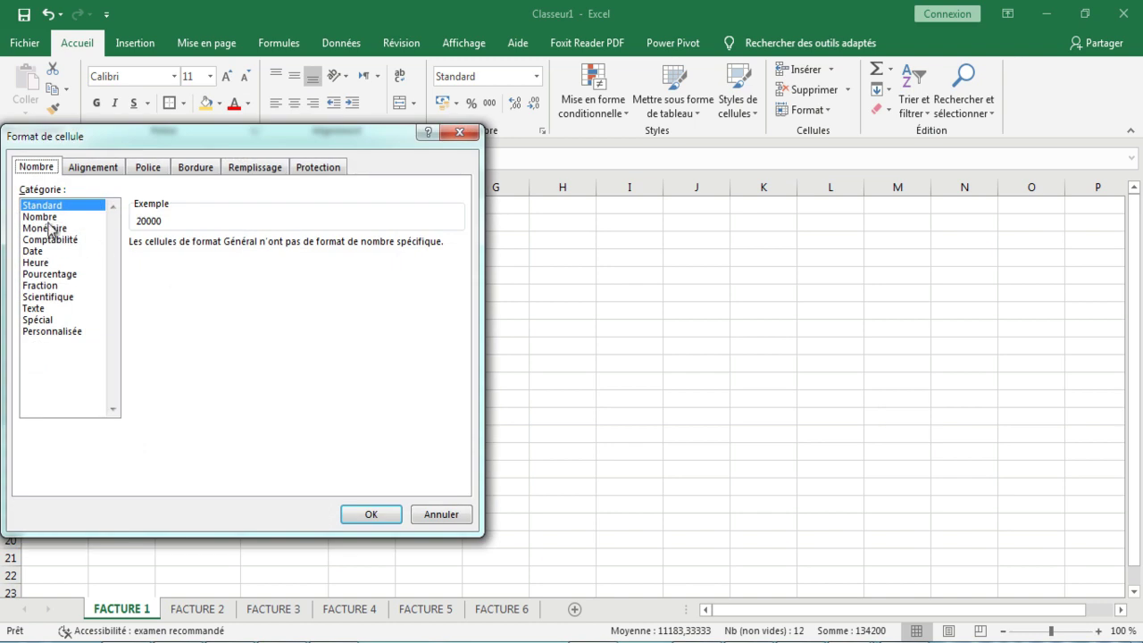
click(47, 218)
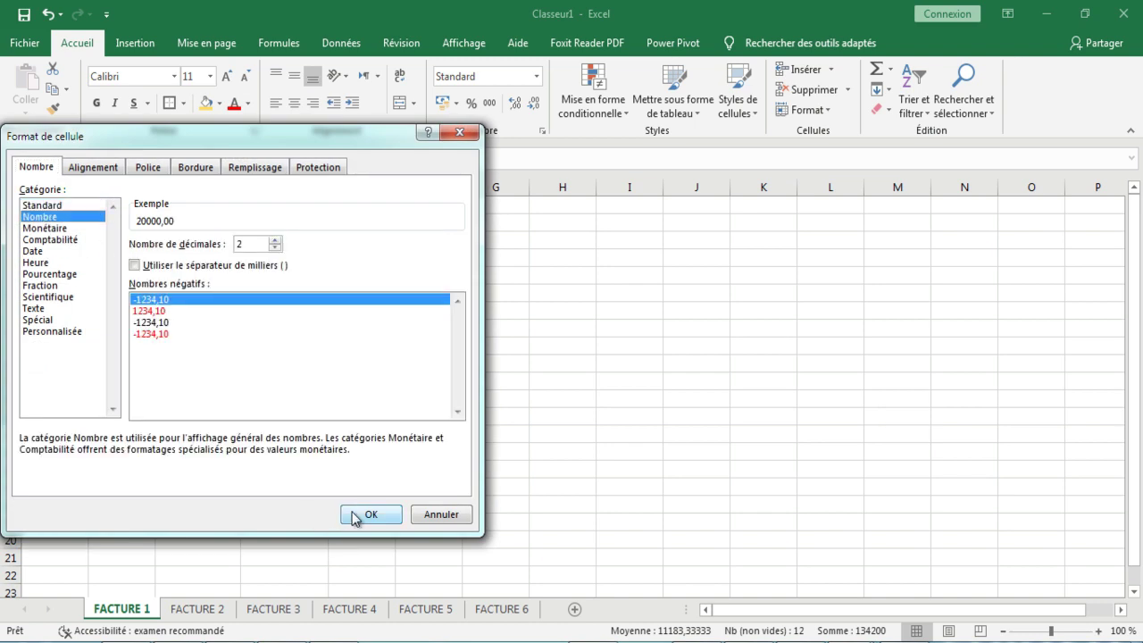
click(364, 516)
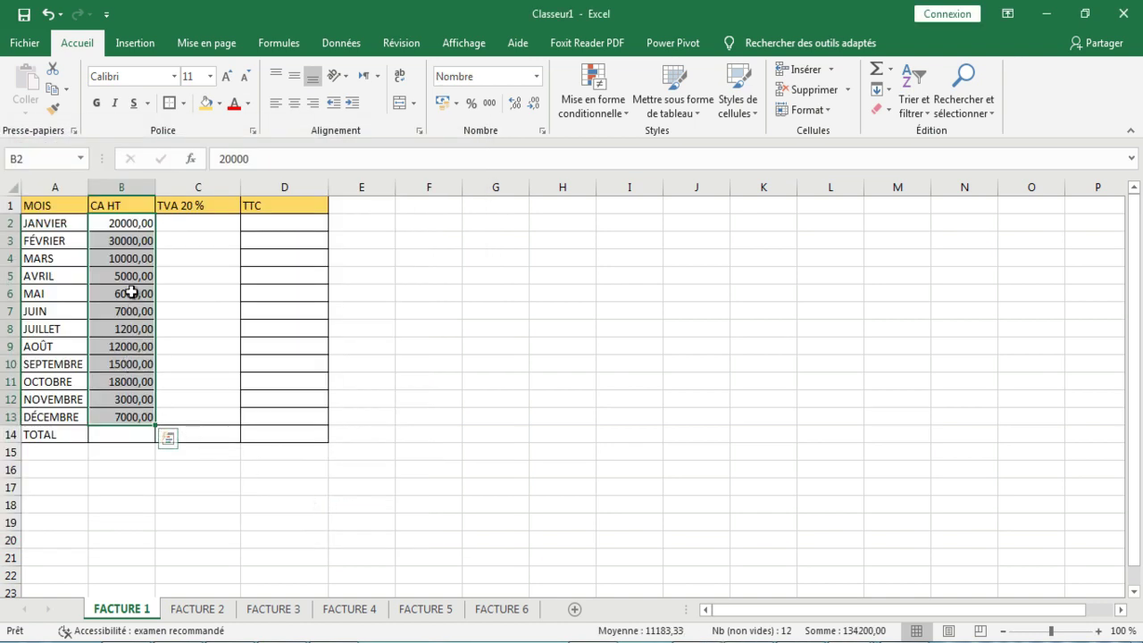
Calculate the 20 % TVA in C2 with =B2*0,2 and copy the formula down to C13
click(176, 223)
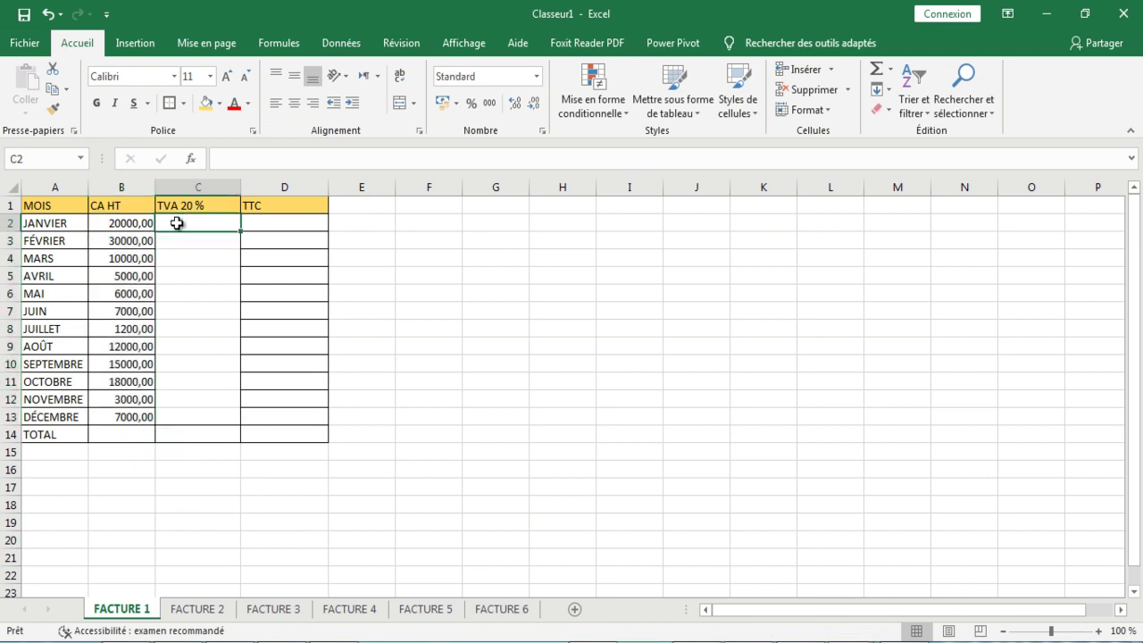
text(=)
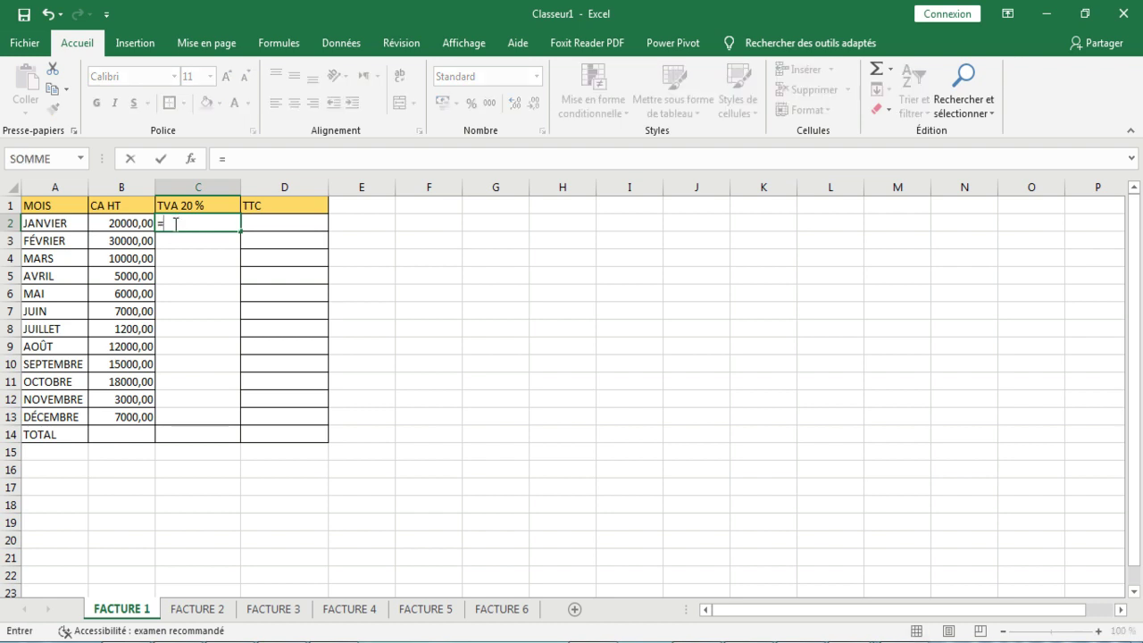
click(124, 226)
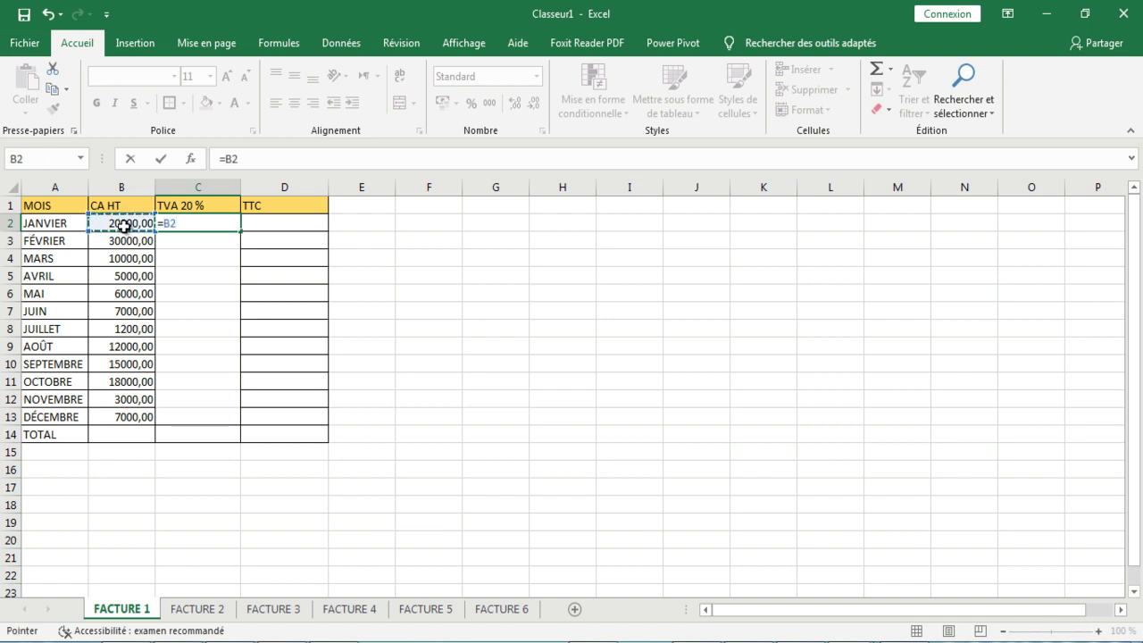
text(*)
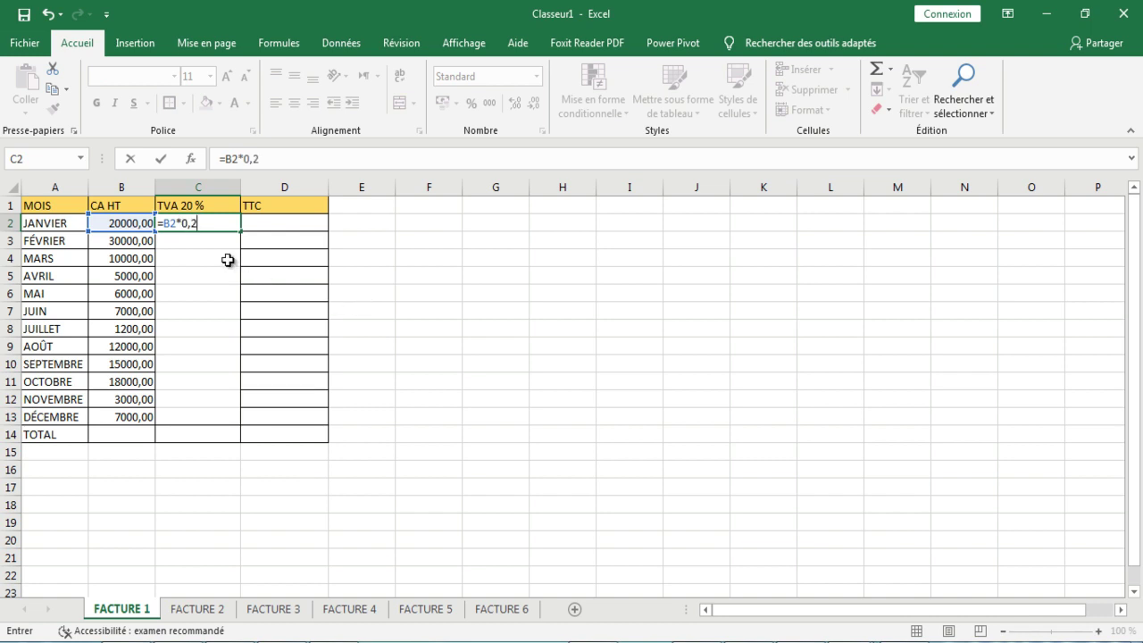
key(Return)
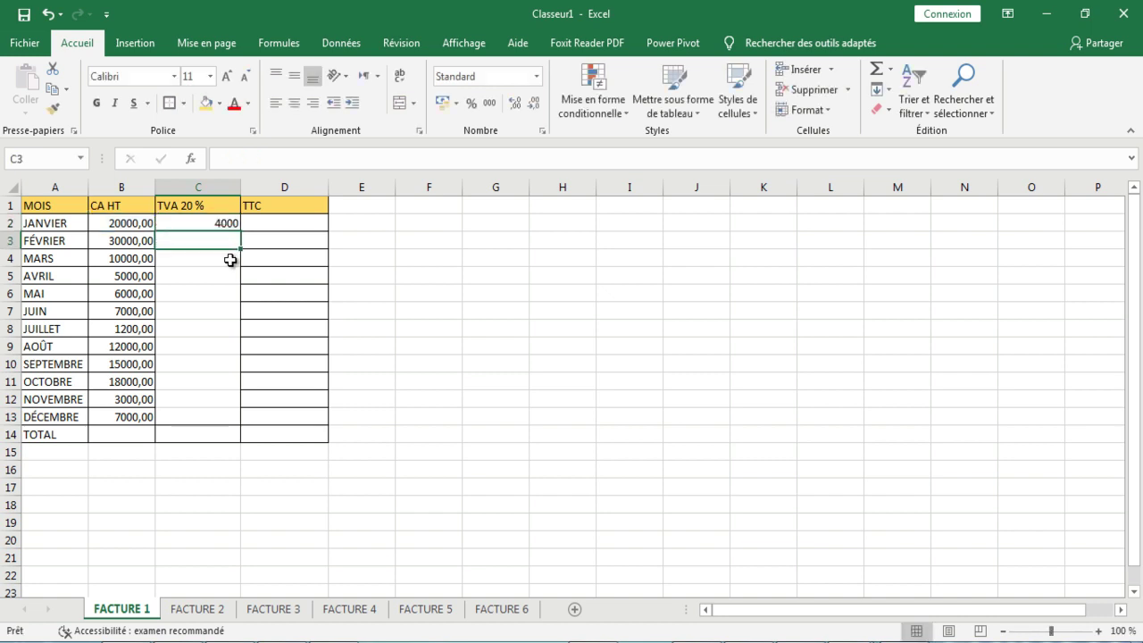
click(227, 224)
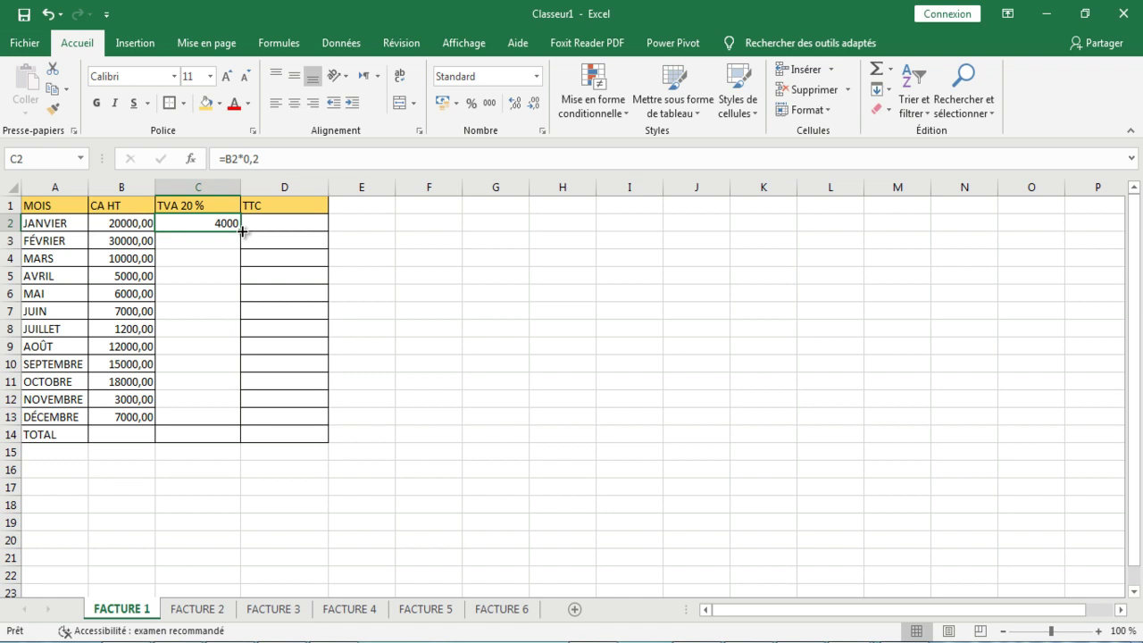
drag(242, 231, 231, 420)
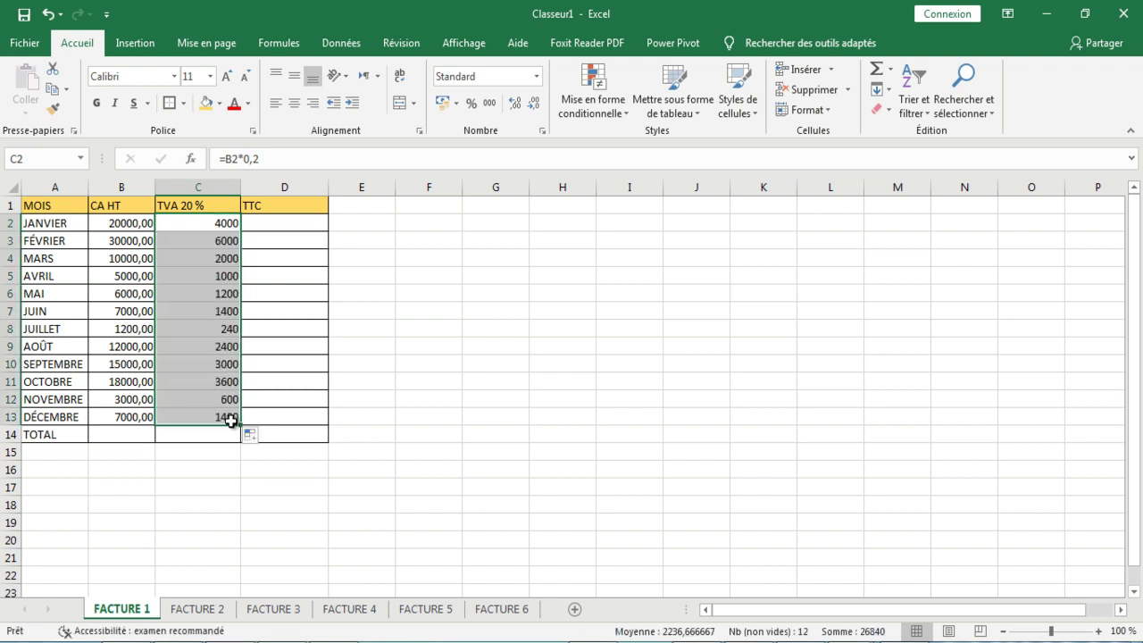
Check the copied TVA formulas for AVRIL in C5 and OCTOBRE in C11
click(229, 276)
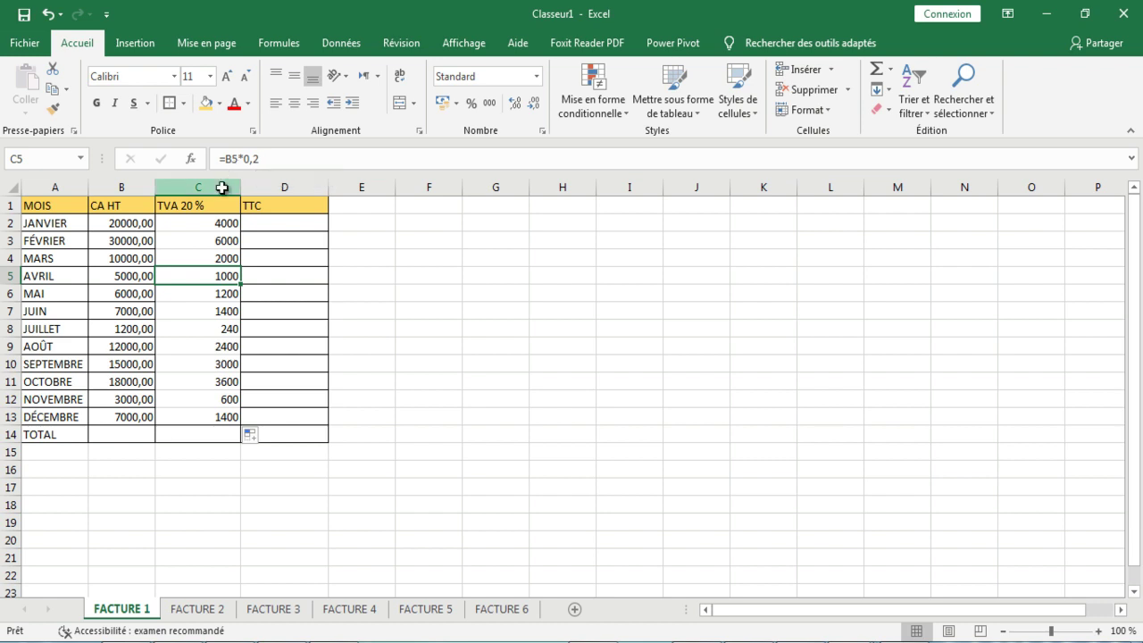
double_click(223, 277)
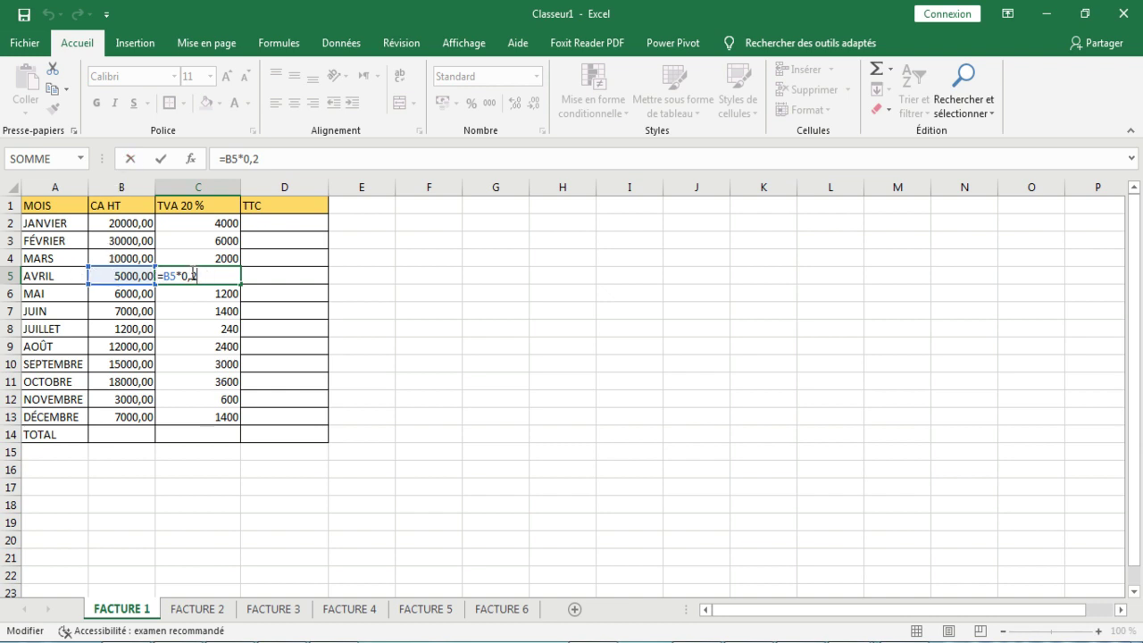
key(Return)
click(225, 382)
double_click(225, 382)
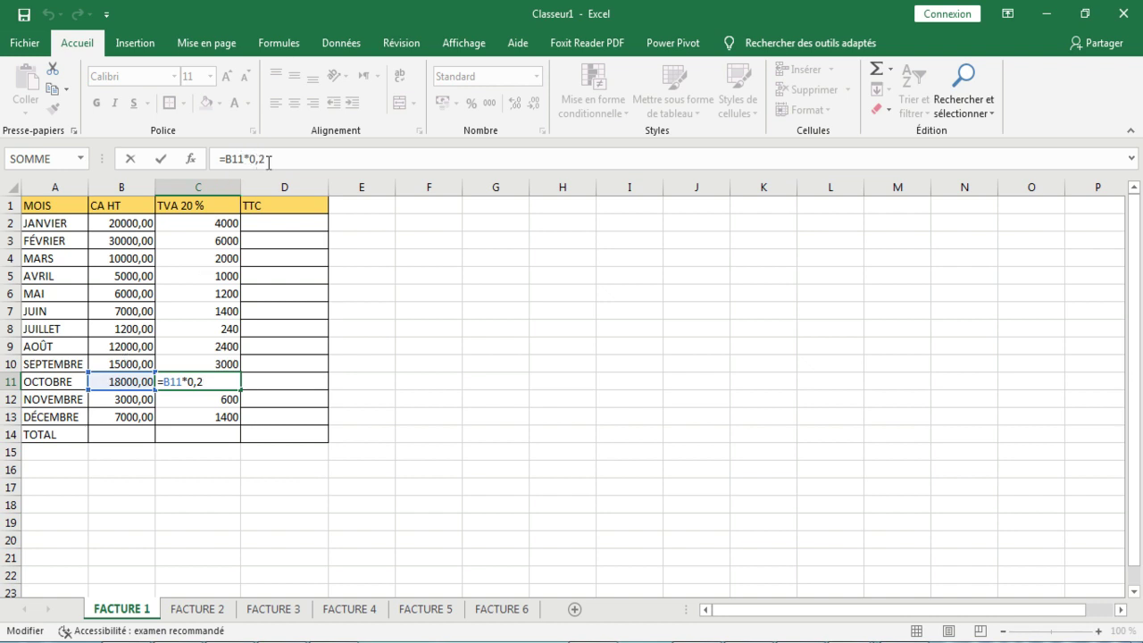
key(Return)
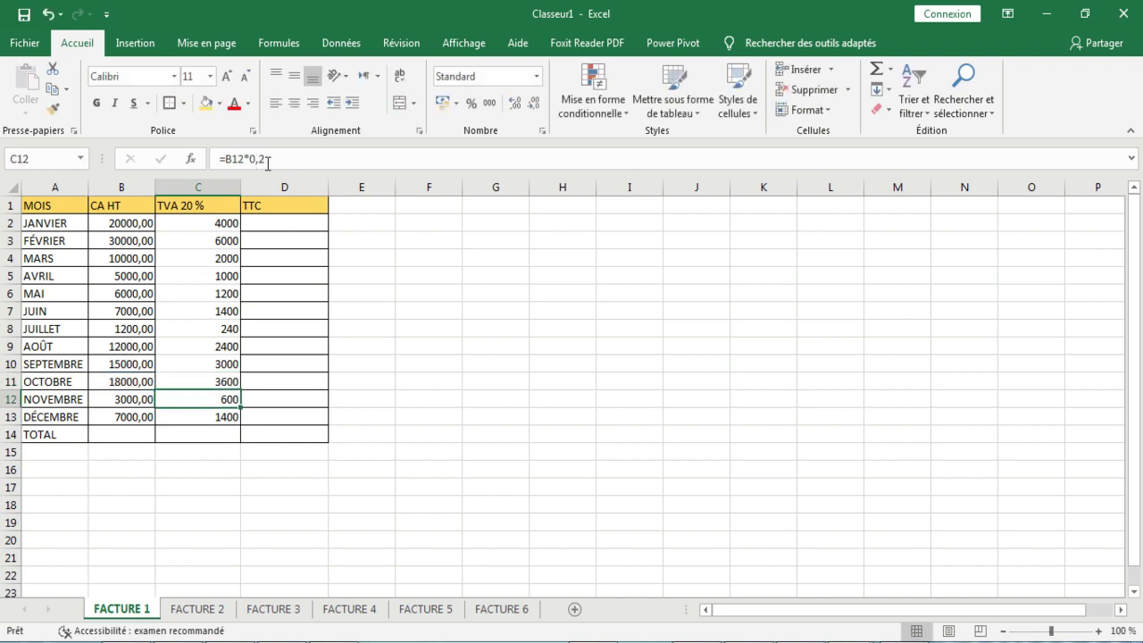
Calculate the TTC amount in D2 with =B2+C2 and copy the formula down to D13
click(273, 223)
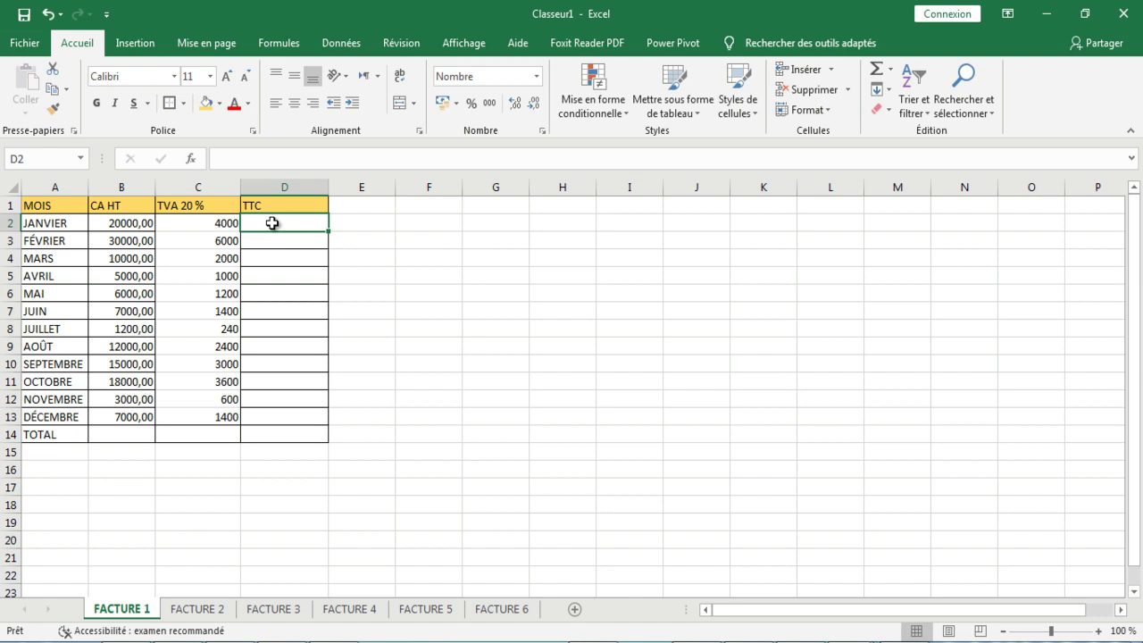
text(=)
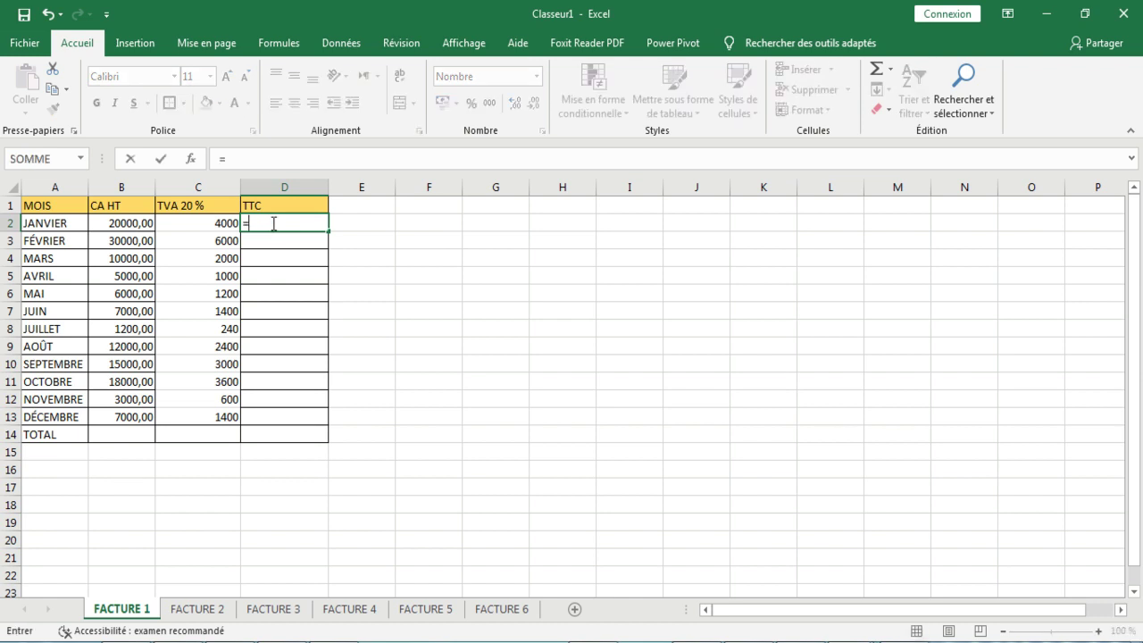
click(132, 222)
text(+)
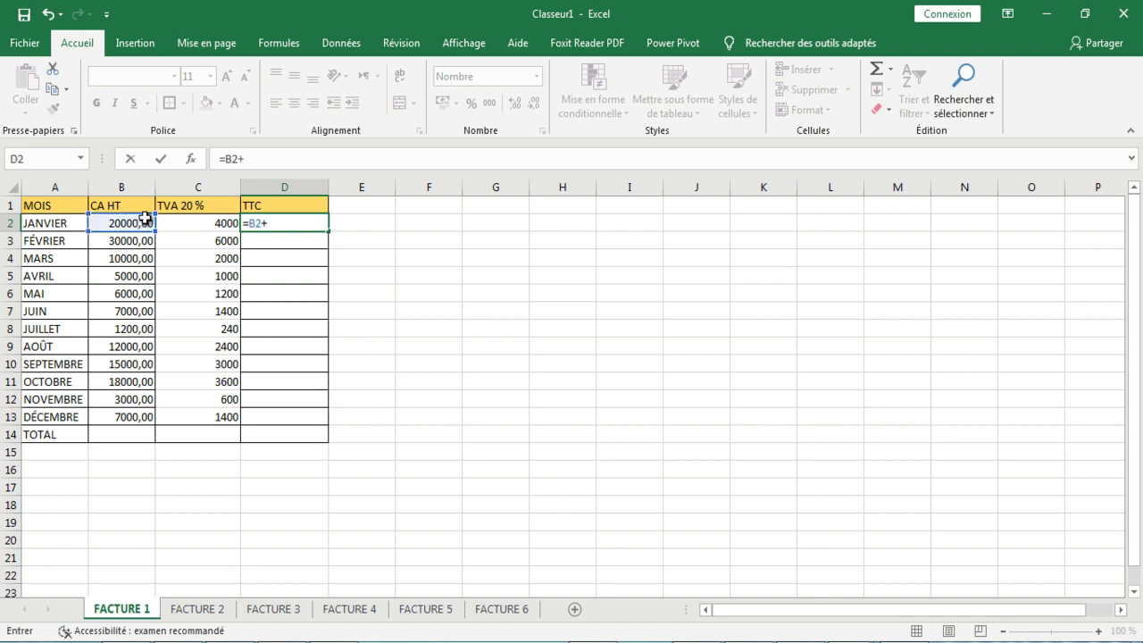
click(201, 222)
key(Return)
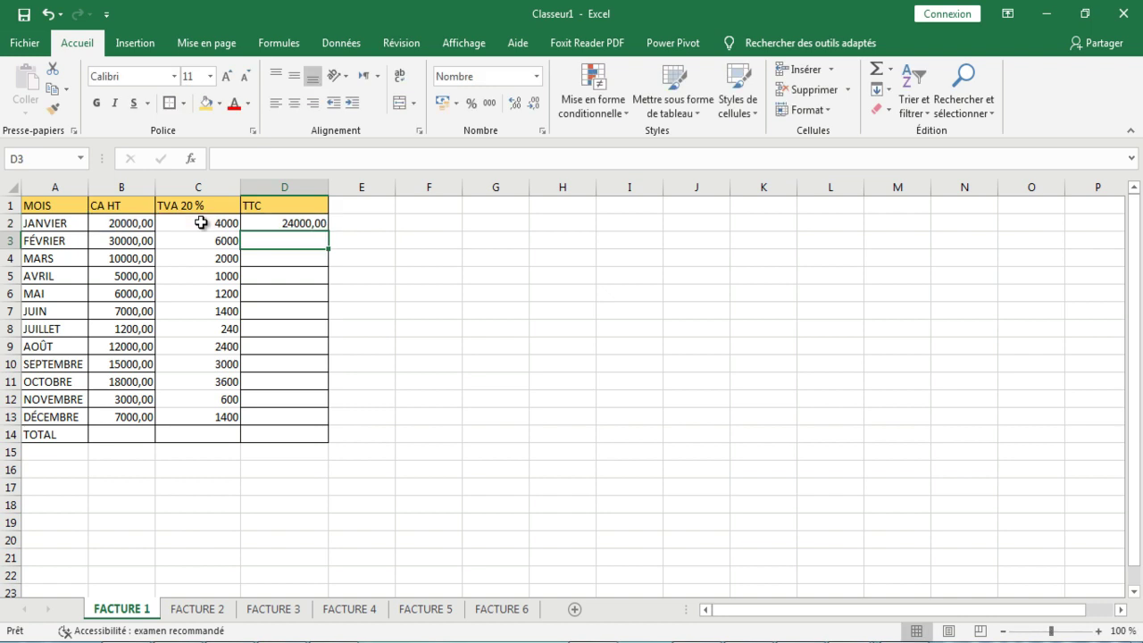
click(305, 225)
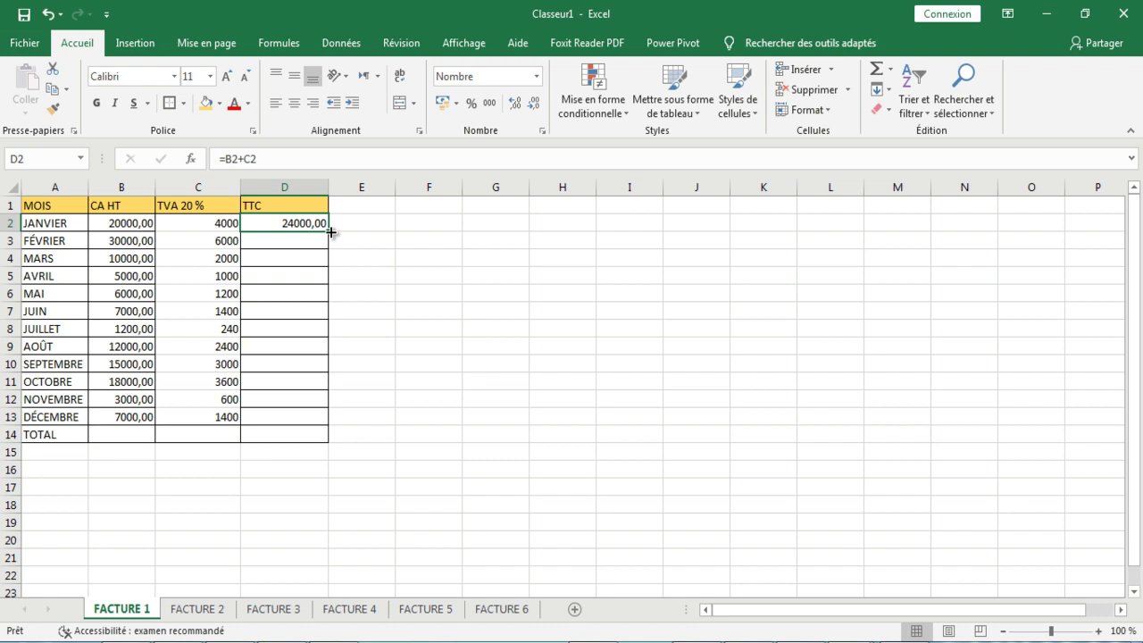
drag(330, 232, 309, 421)
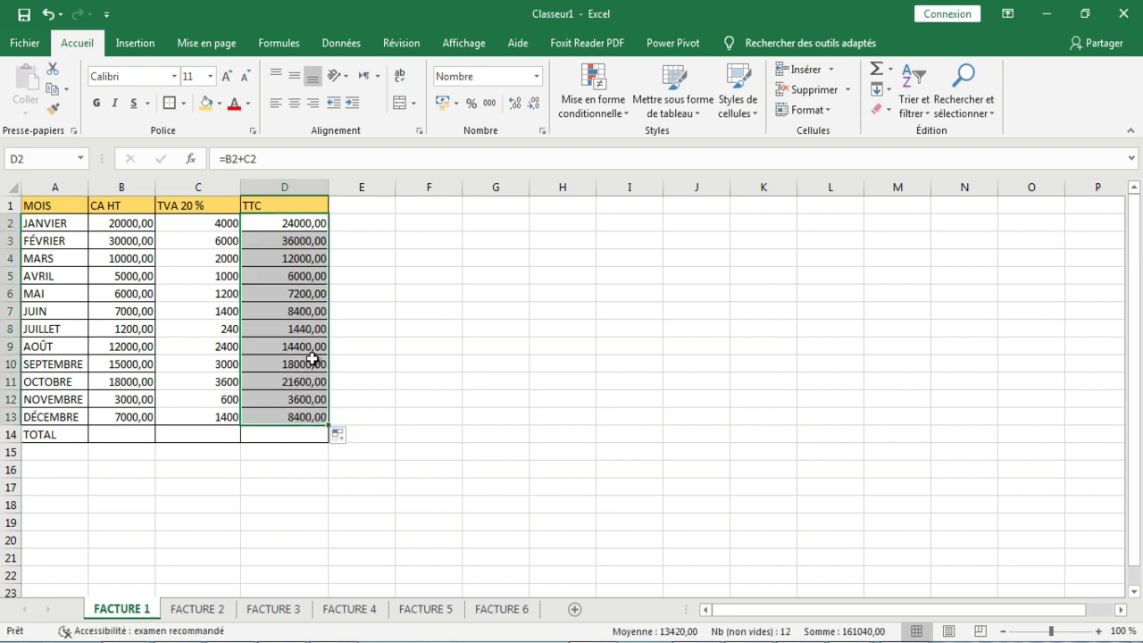
Check which cells the copied TTC formula for FÉVRIER in D3 refers to
click(309, 242)
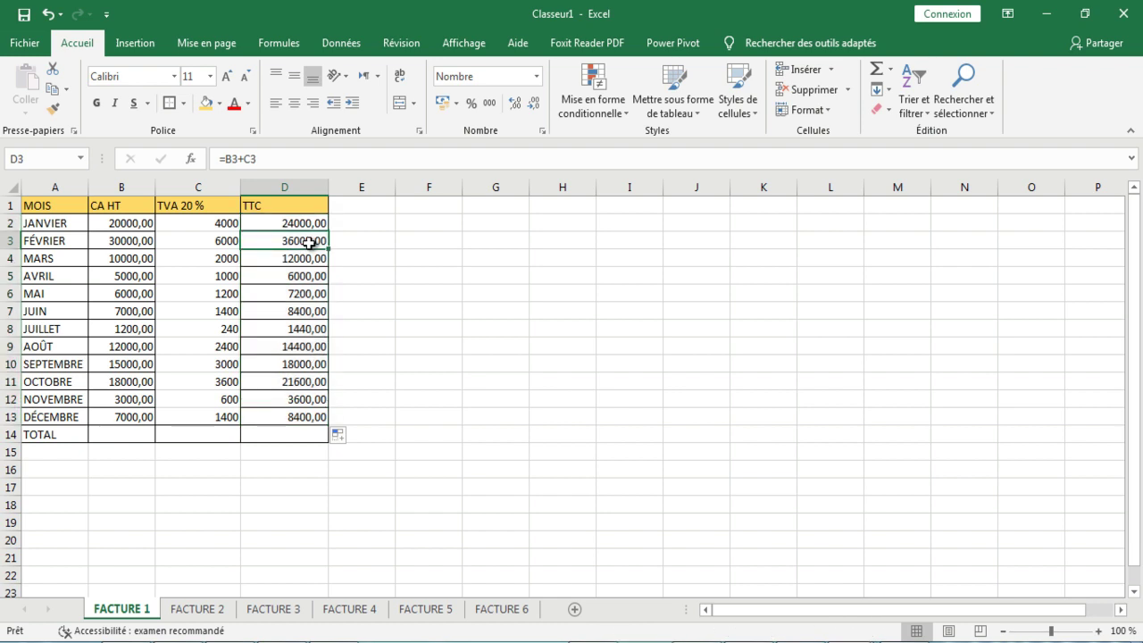
double_click(309, 241)
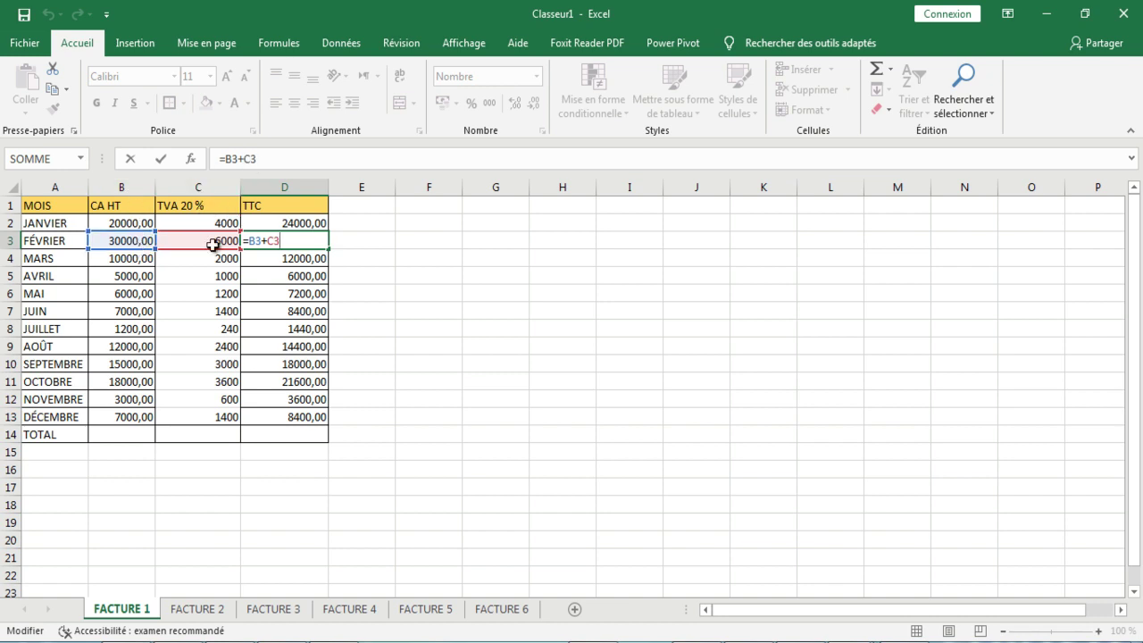
key(Return)
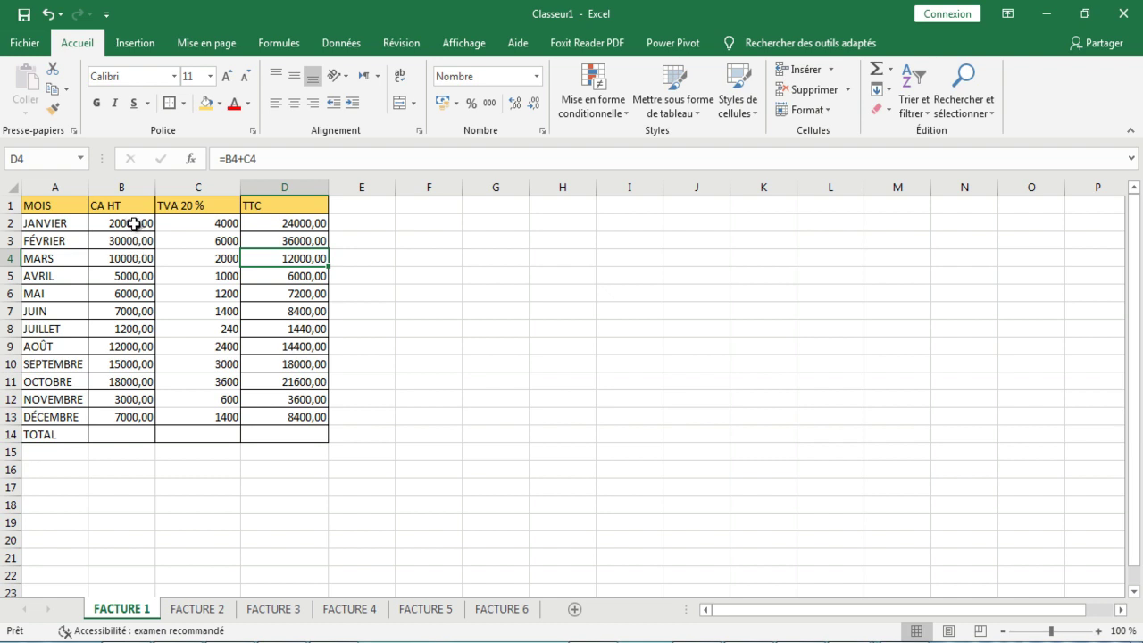
Total the CA HT amounts B2:B13 in B14 with an automatic sum and copy the formula across to D14
drag(134, 224, 134, 417)
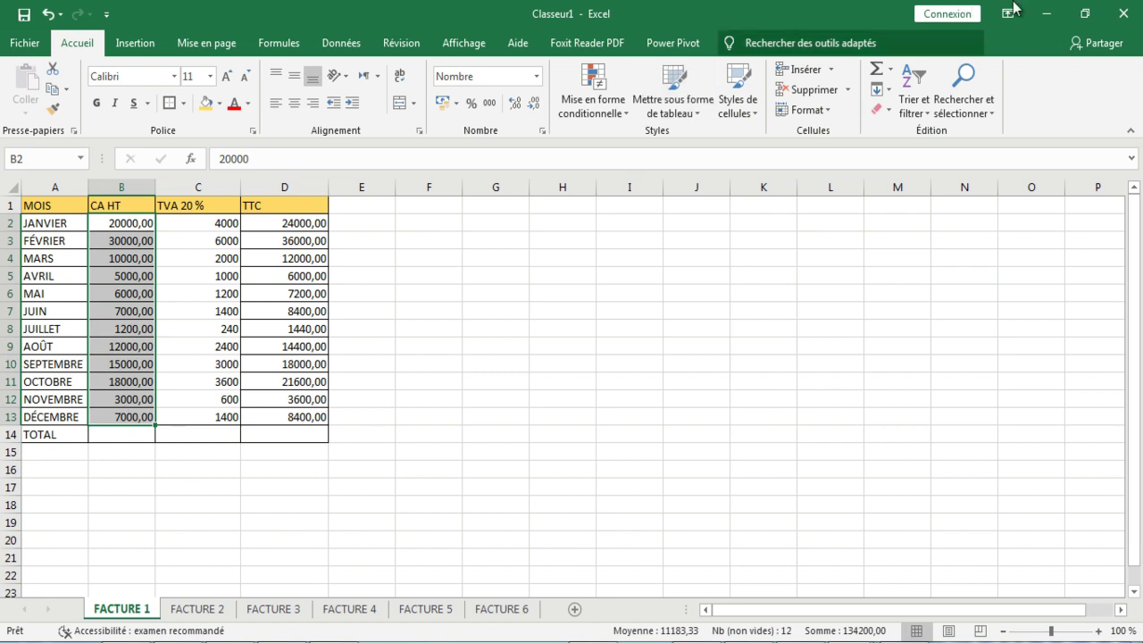
click(879, 71)
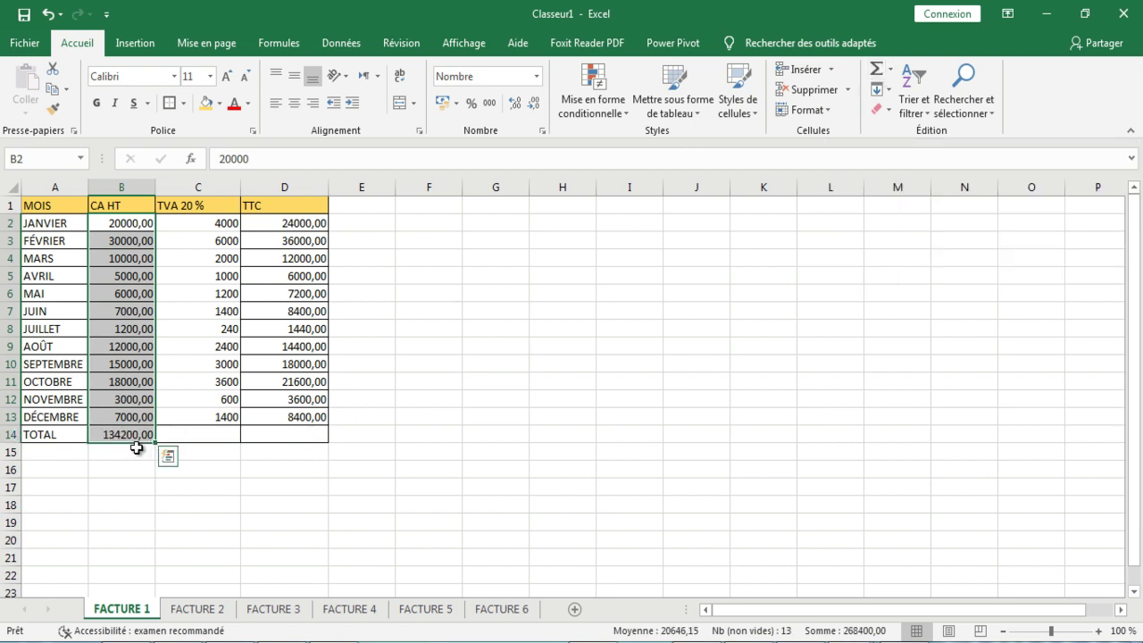
click(135, 447)
click(142, 436)
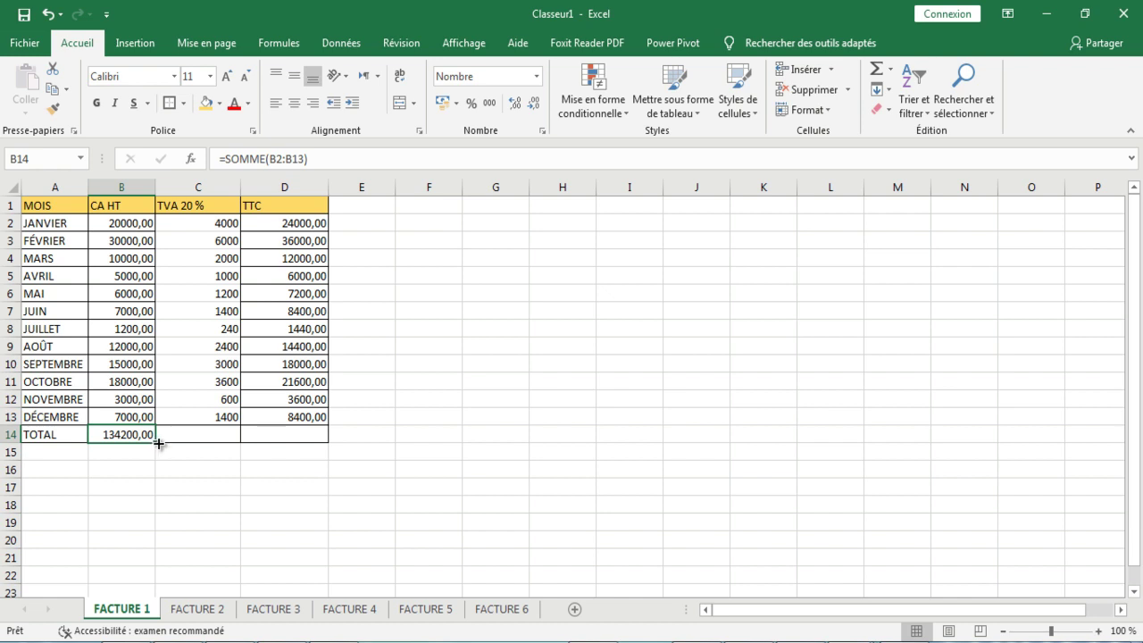
drag(158, 443, 298, 440)
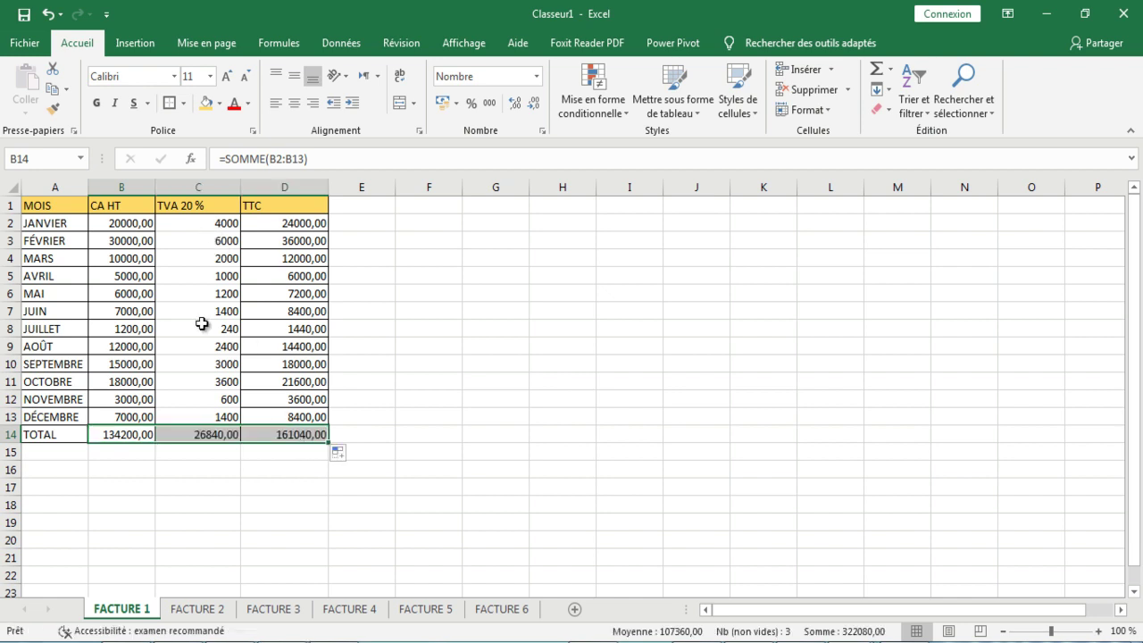
Check which ranges the copied total formulas in C14 and D14 add up
click(209, 433)
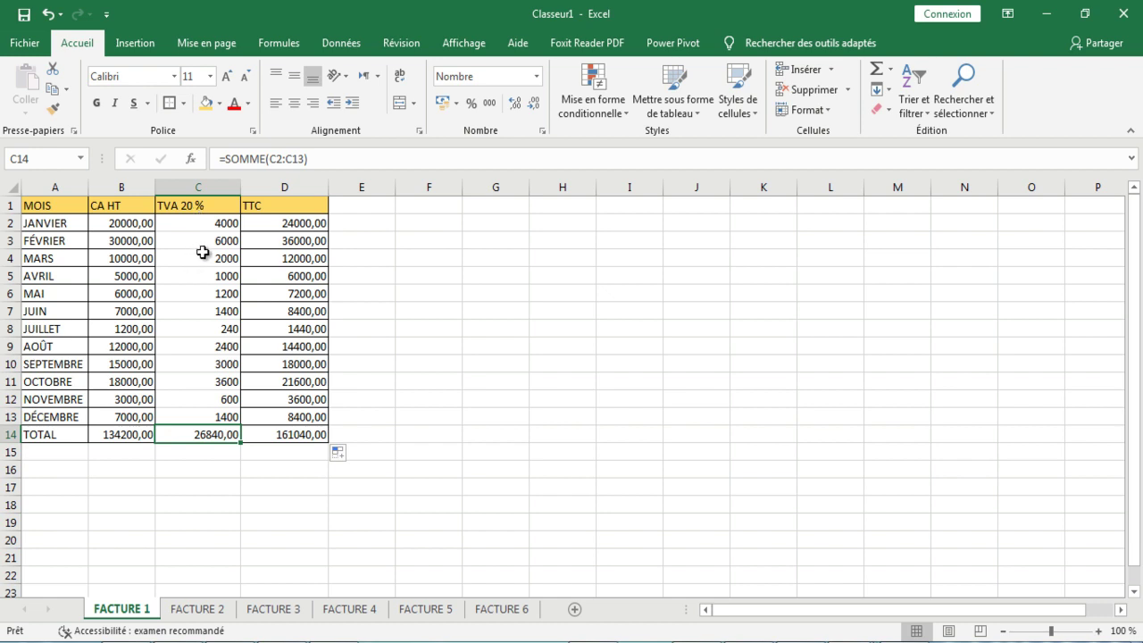
double_click(224, 435)
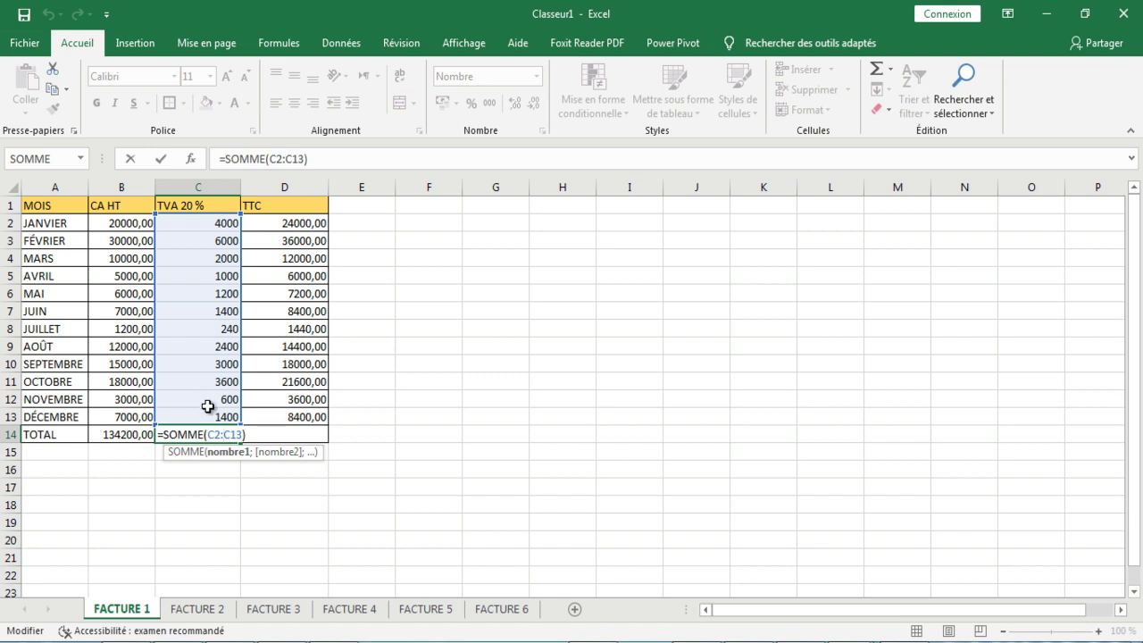
key(Return)
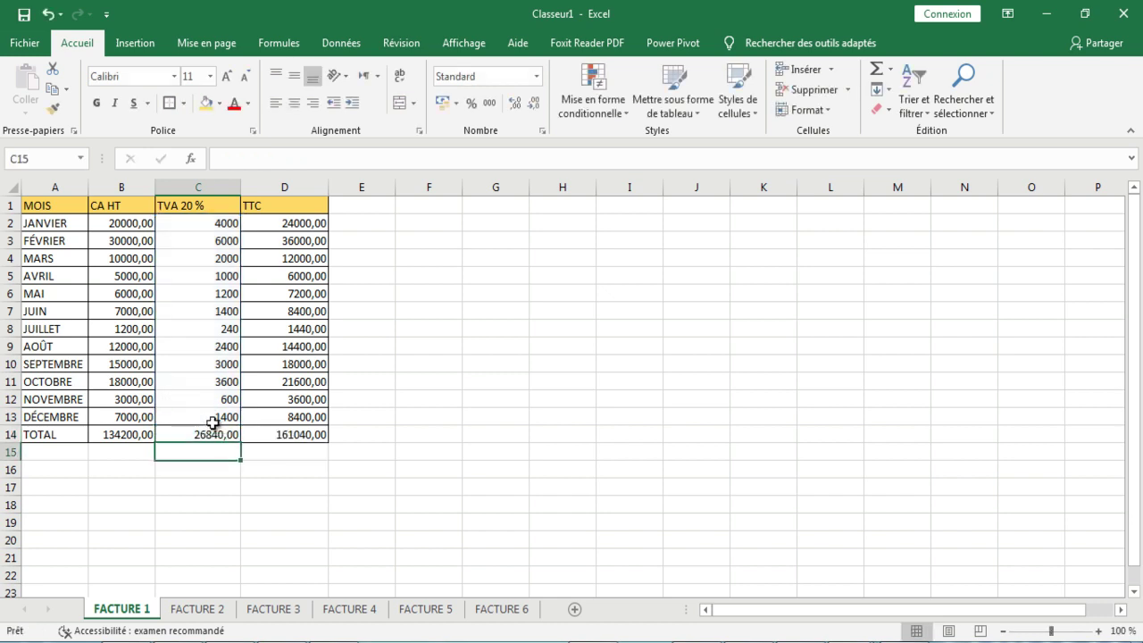
double_click(288, 435)
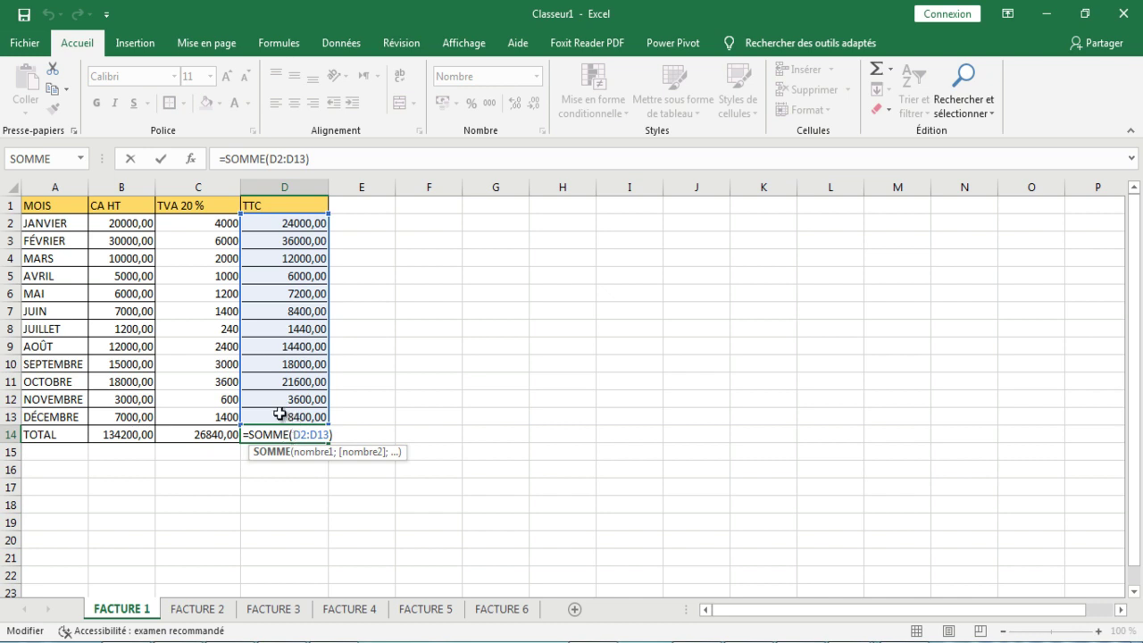
key(Return)
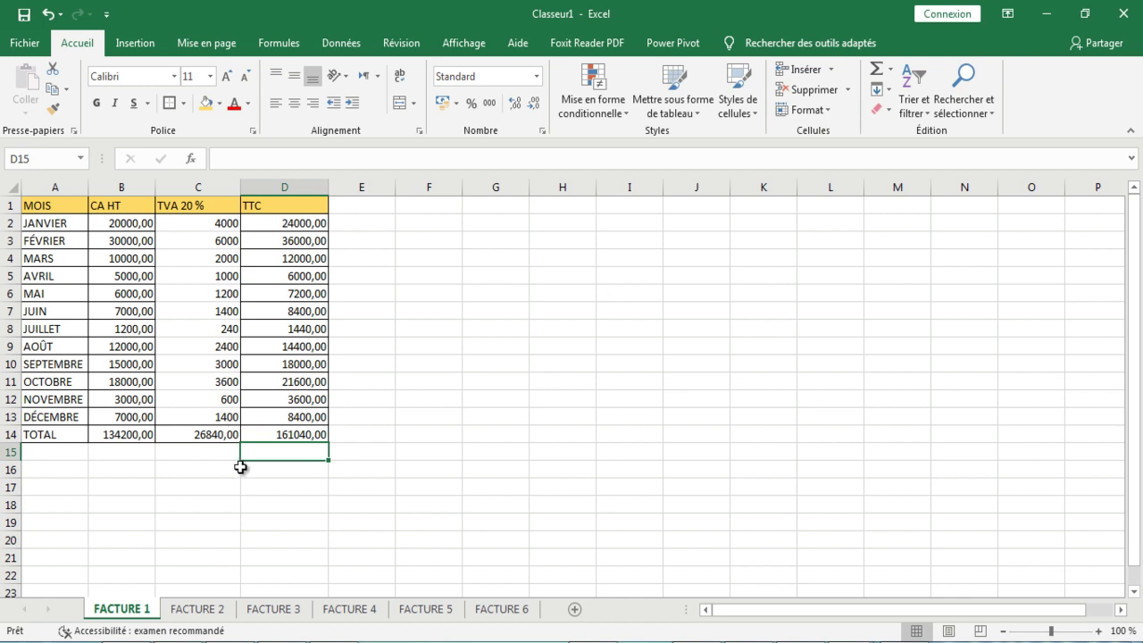
On the FACTURE 2 sheet, fill the reference series from ART1 down to A10 and from AZZ01 down to A15
click(200, 610)
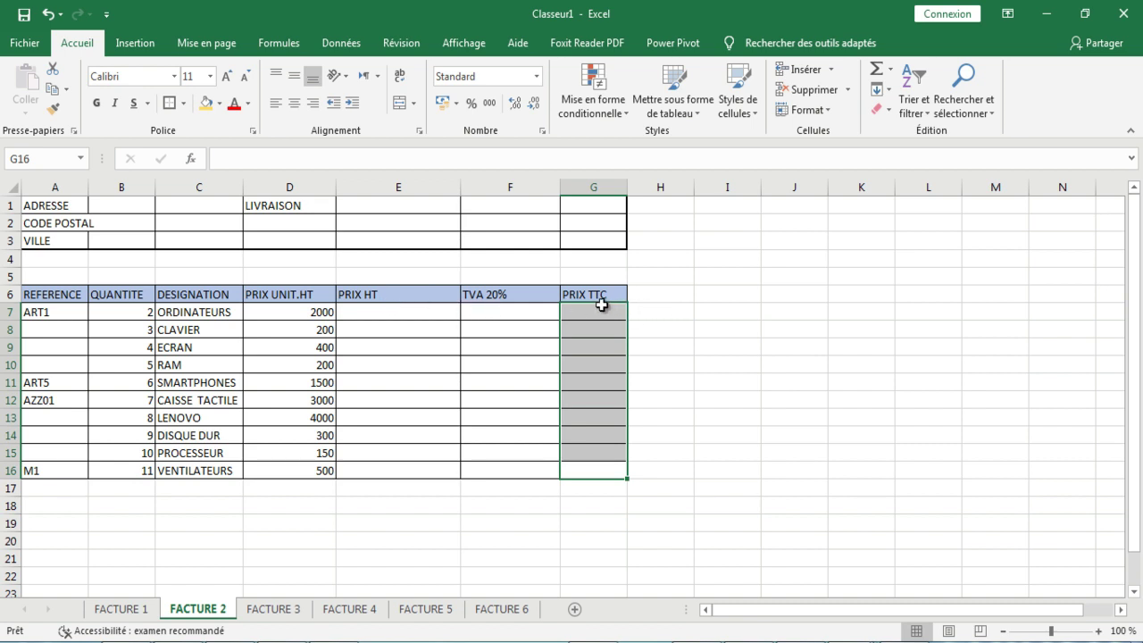
click(56, 314)
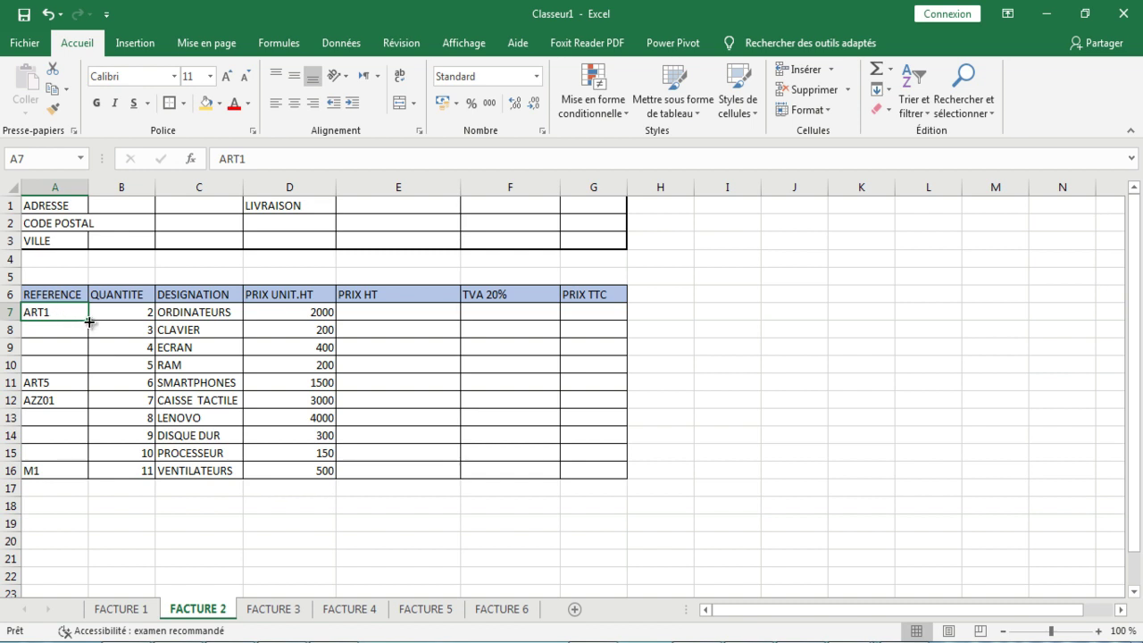
drag(90, 322, 83, 373)
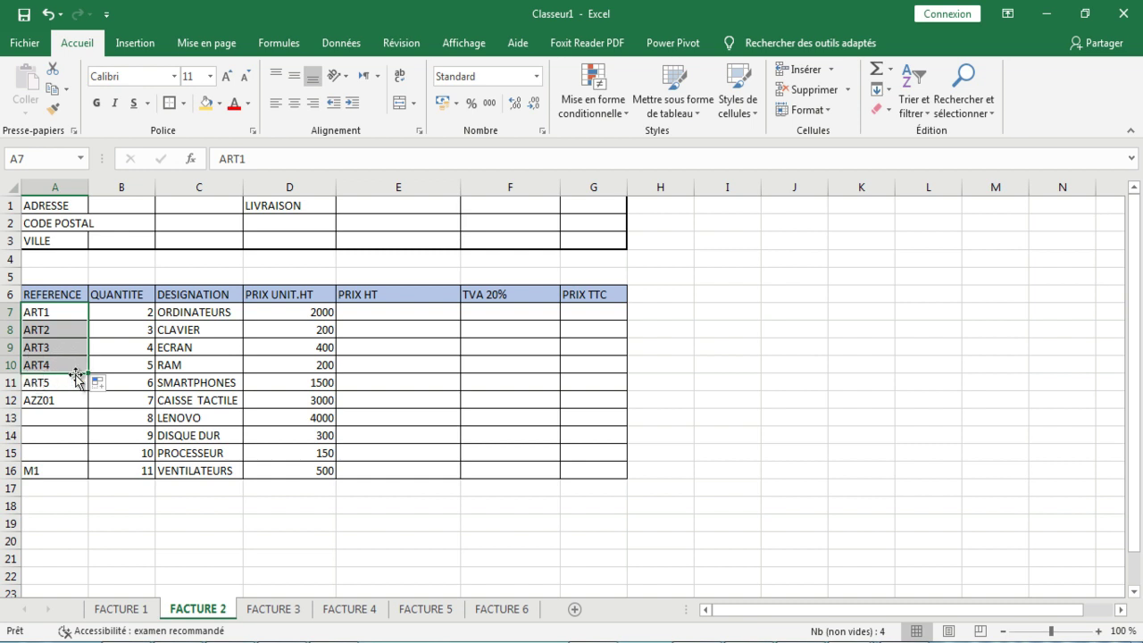
click(55, 403)
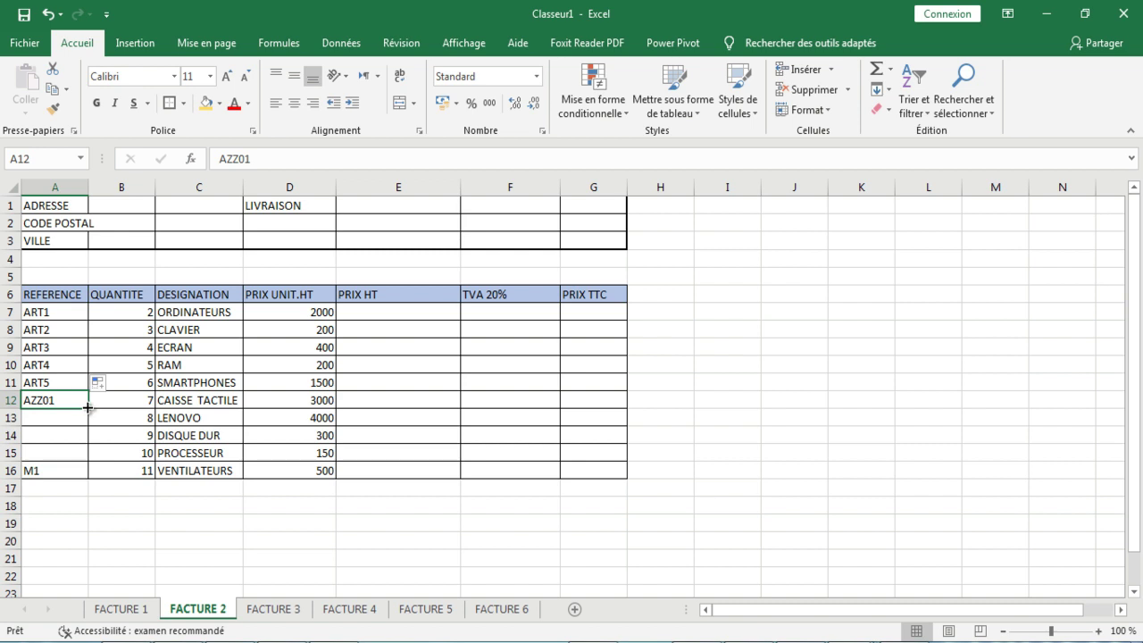
drag(88, 408, 83, 460)
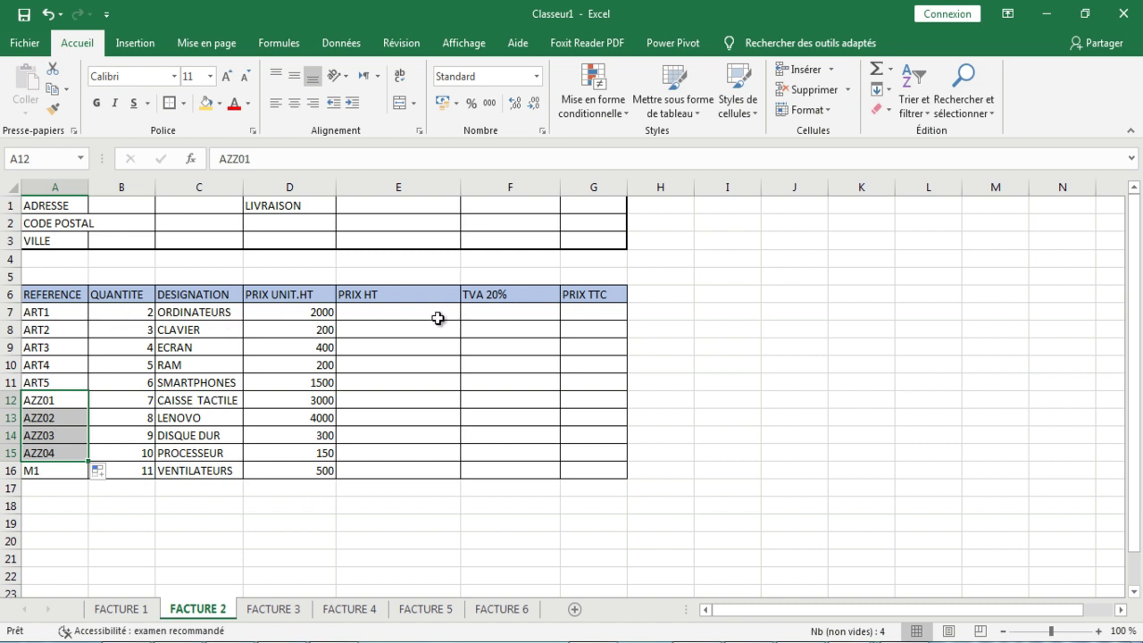
Calculate the PRIX HT in E7 with =B7*D7 and copy the formula down to E16
double_click(360, 312)
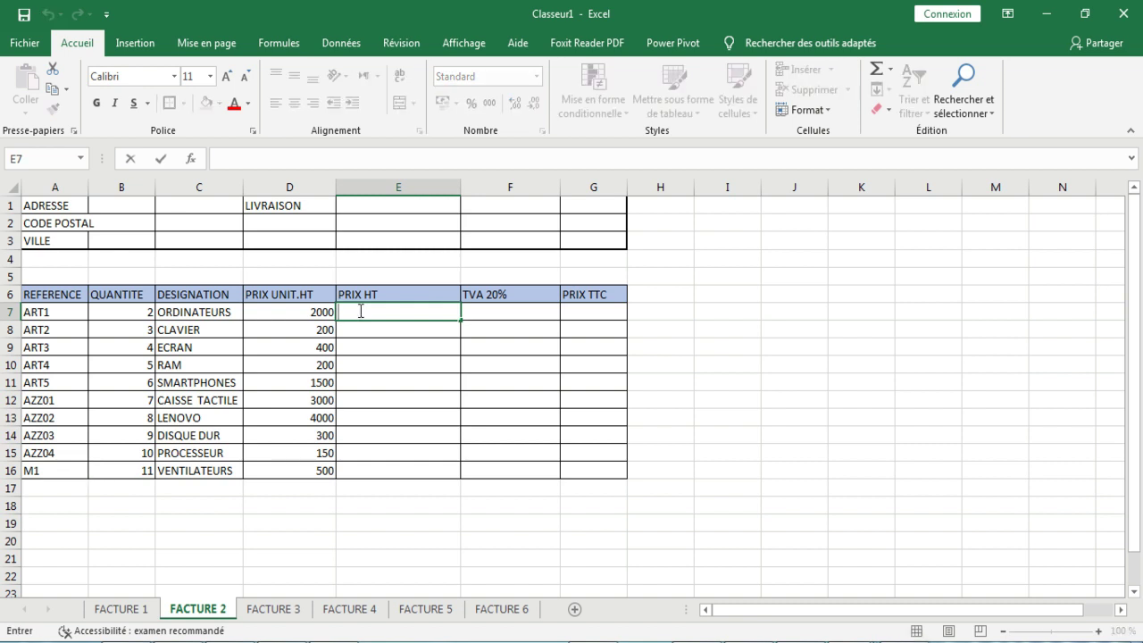
text(=)
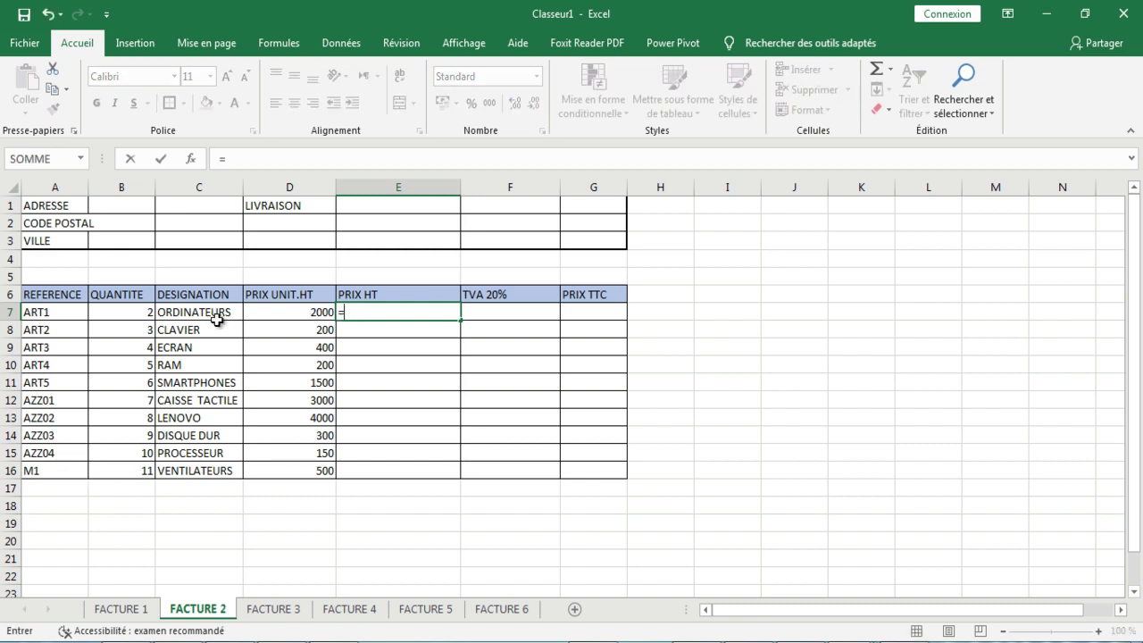
click(129, 314)
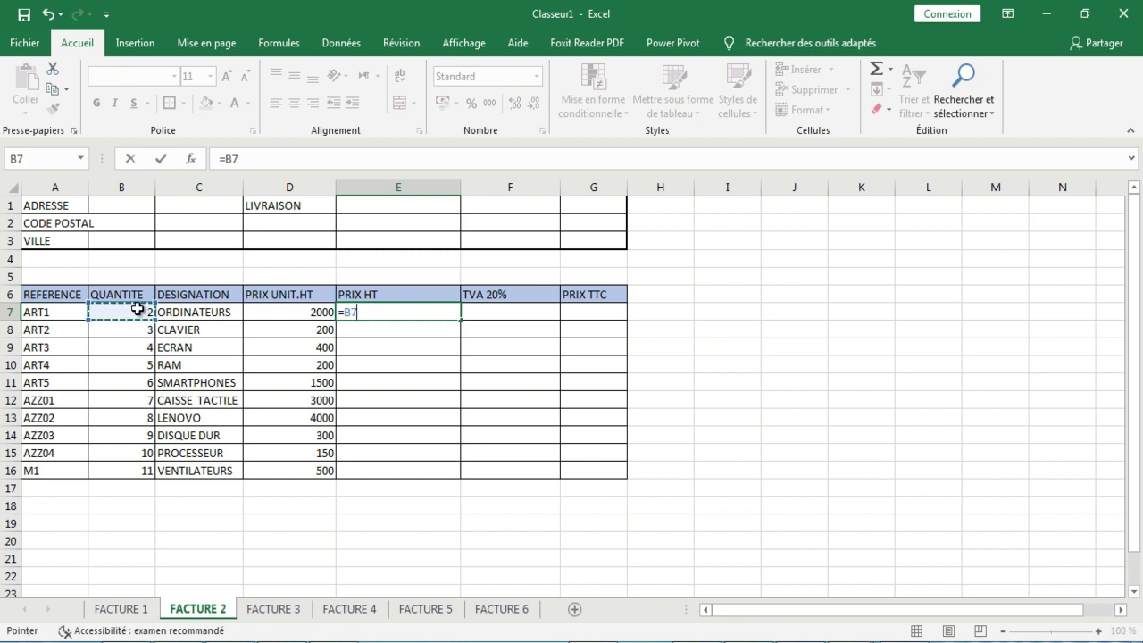
text(*)
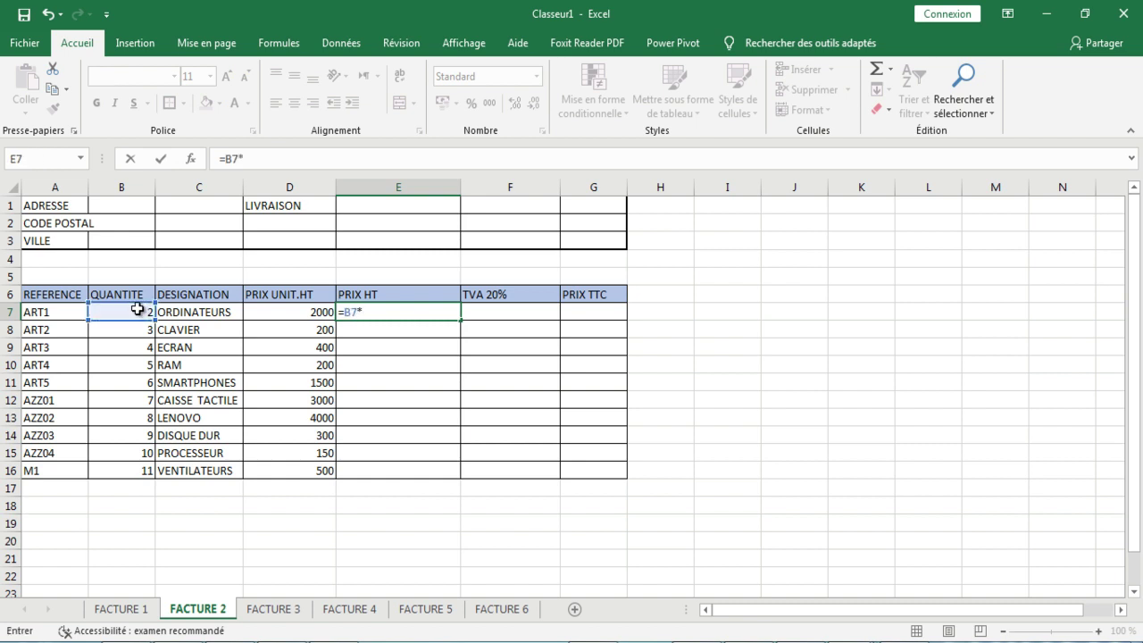
click(299, 312)
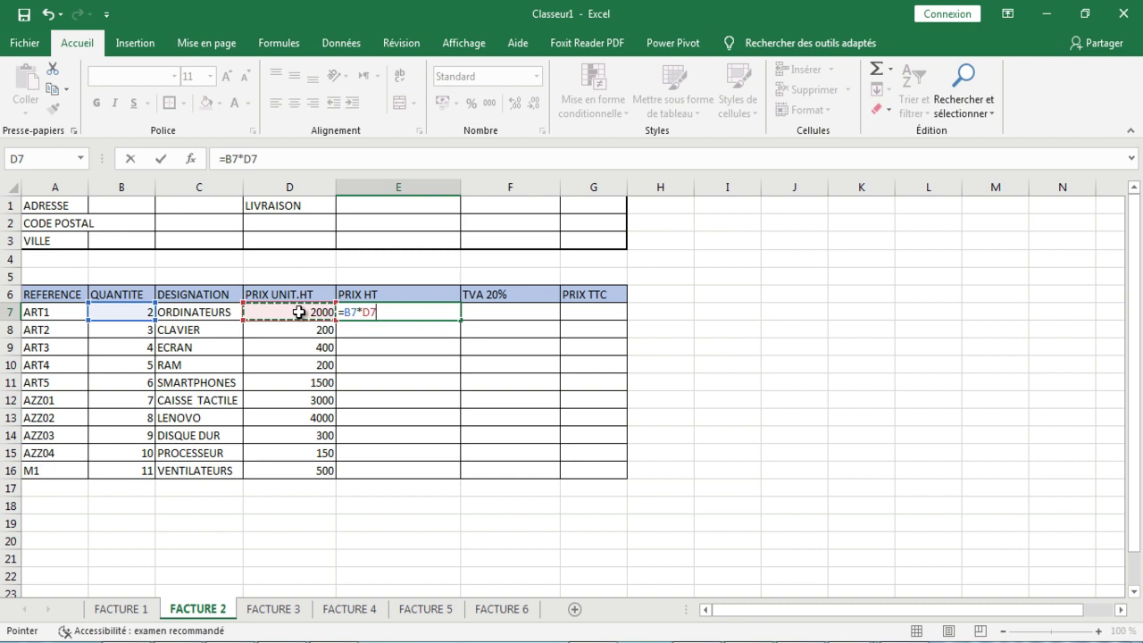
key(Return)
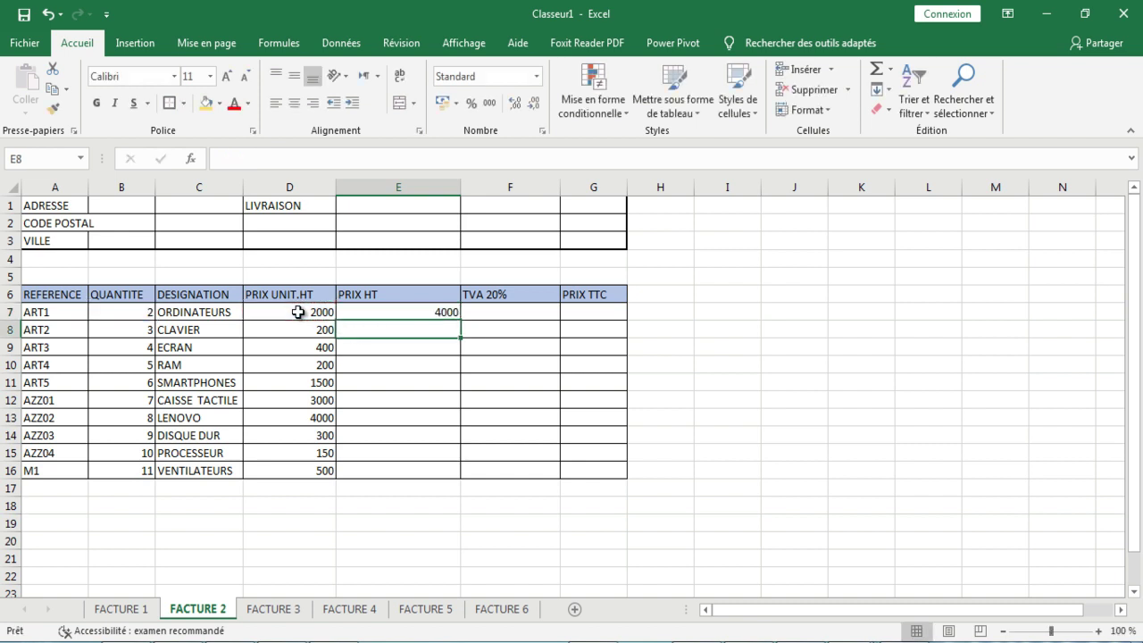
click(441, 312)
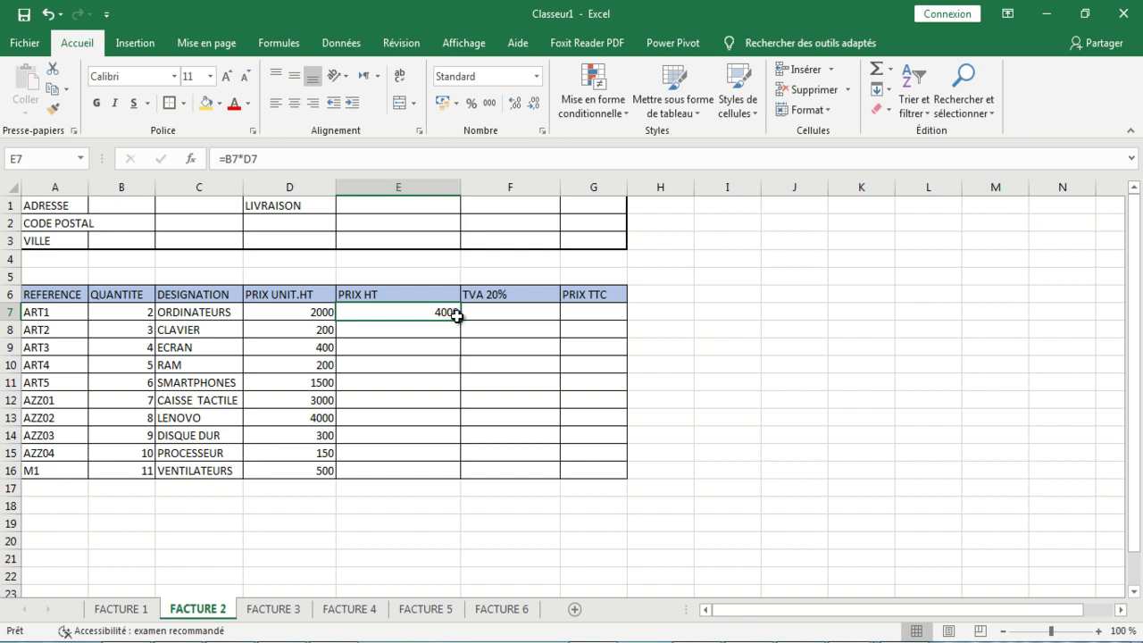
drag(459, 318, 437, 474)
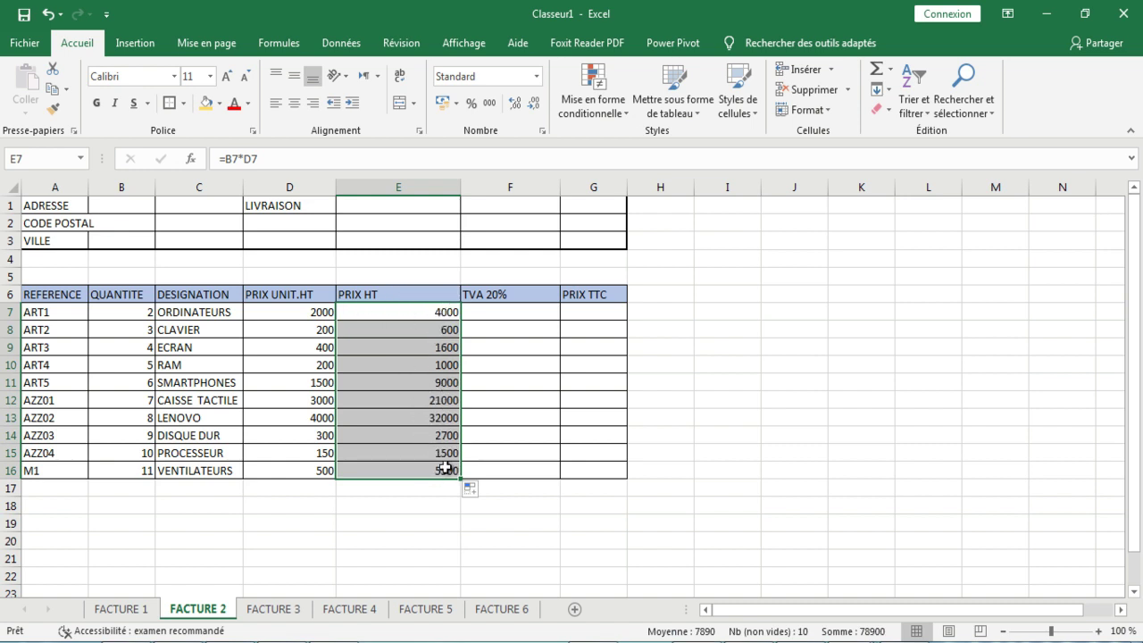
Begin a formula in F7, the first cell of the TVA 20% column
click(499, 307)
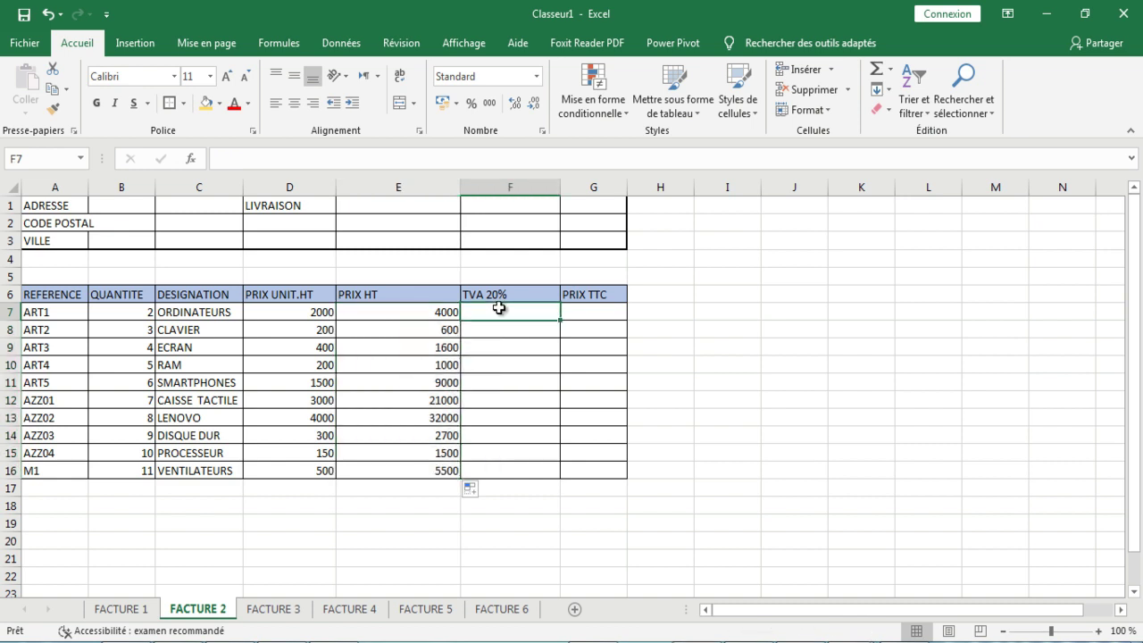
text(=)
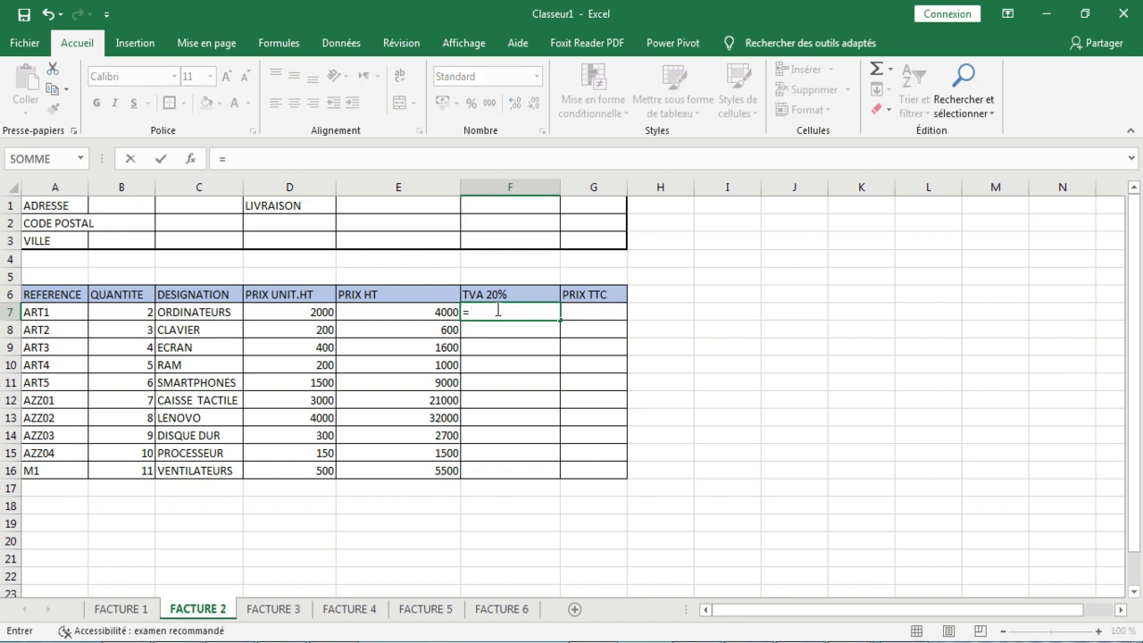
click(301, 316)
text(+)
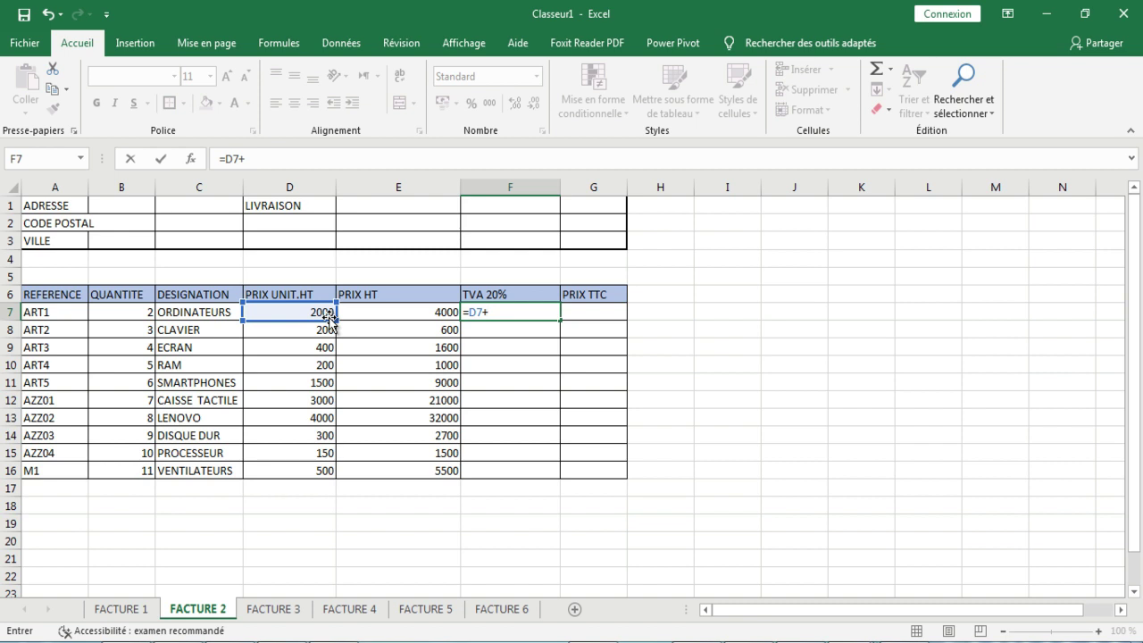
key(BackSpace)
key(BackSpace)
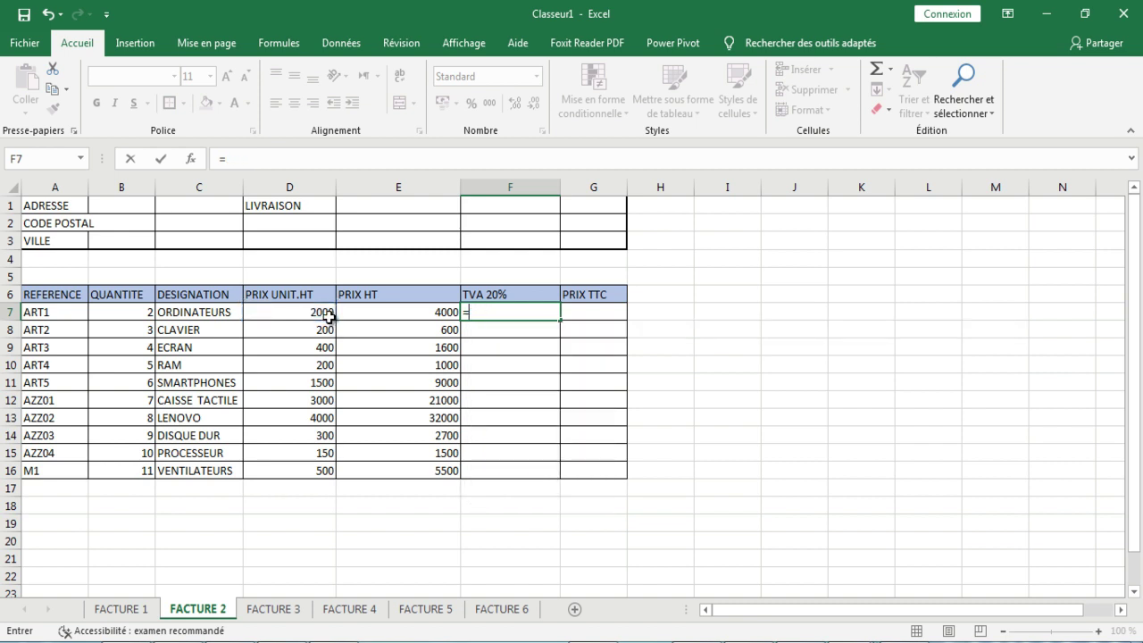
Complete the TVA formula in F7 as =E7*20% and copy it down to F16
click(388, 313)
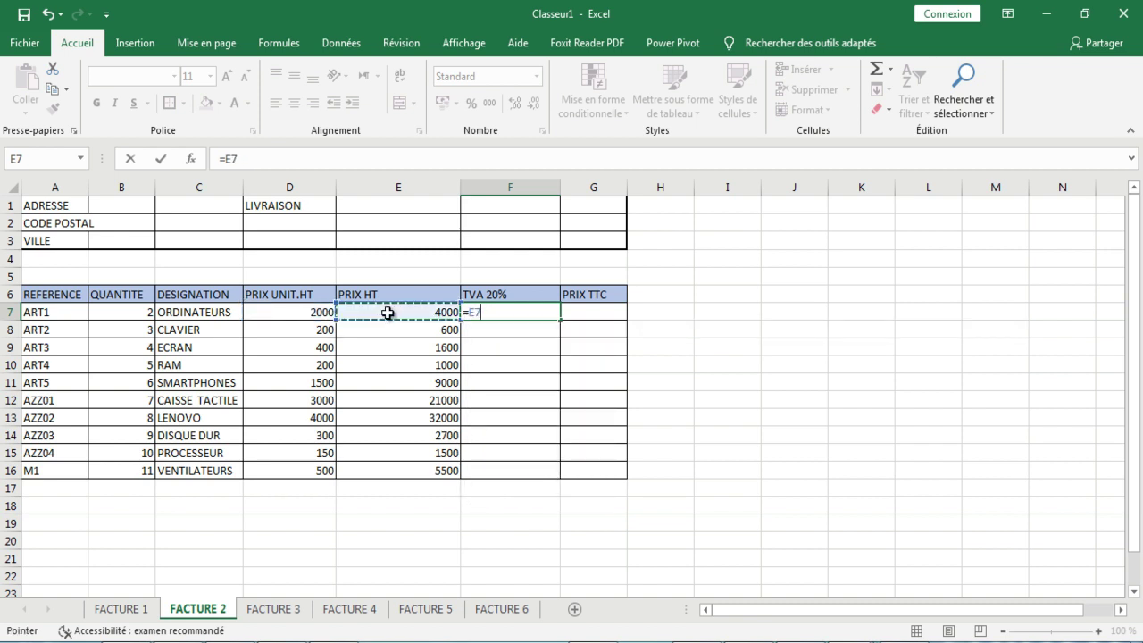
text(*)
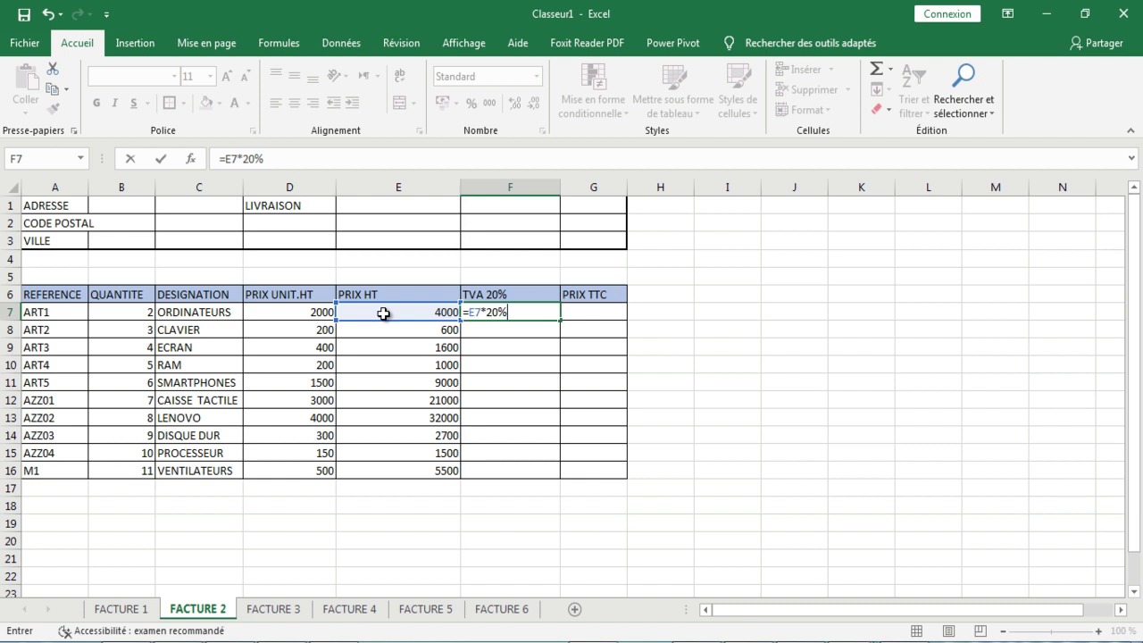
key(Return)
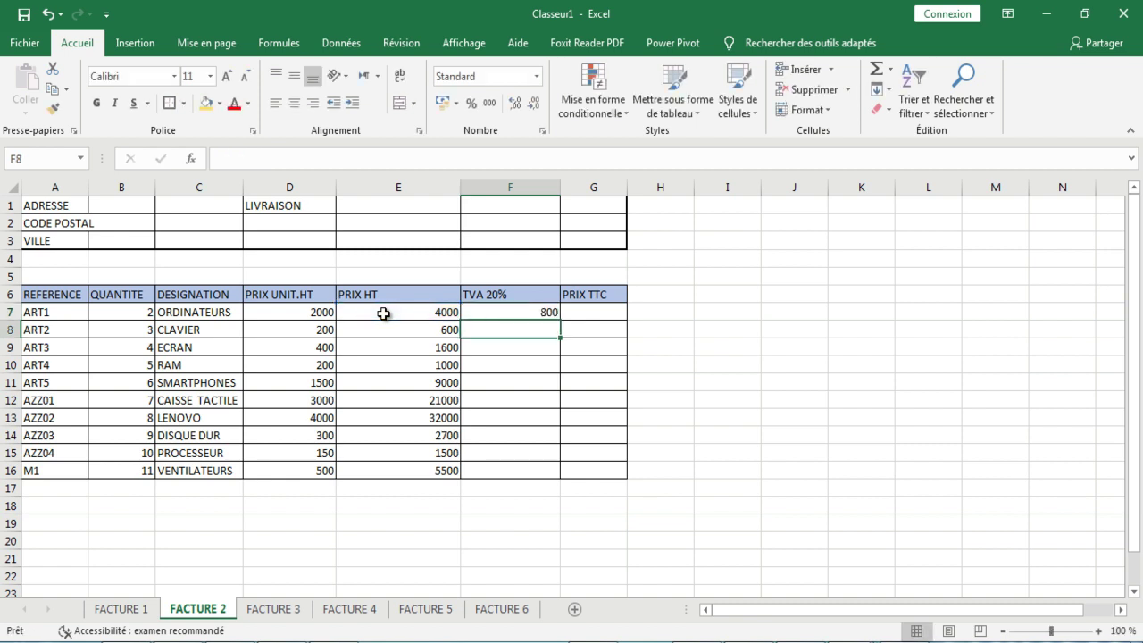
click(531, 312)
drag(556, 313, 536, 474)
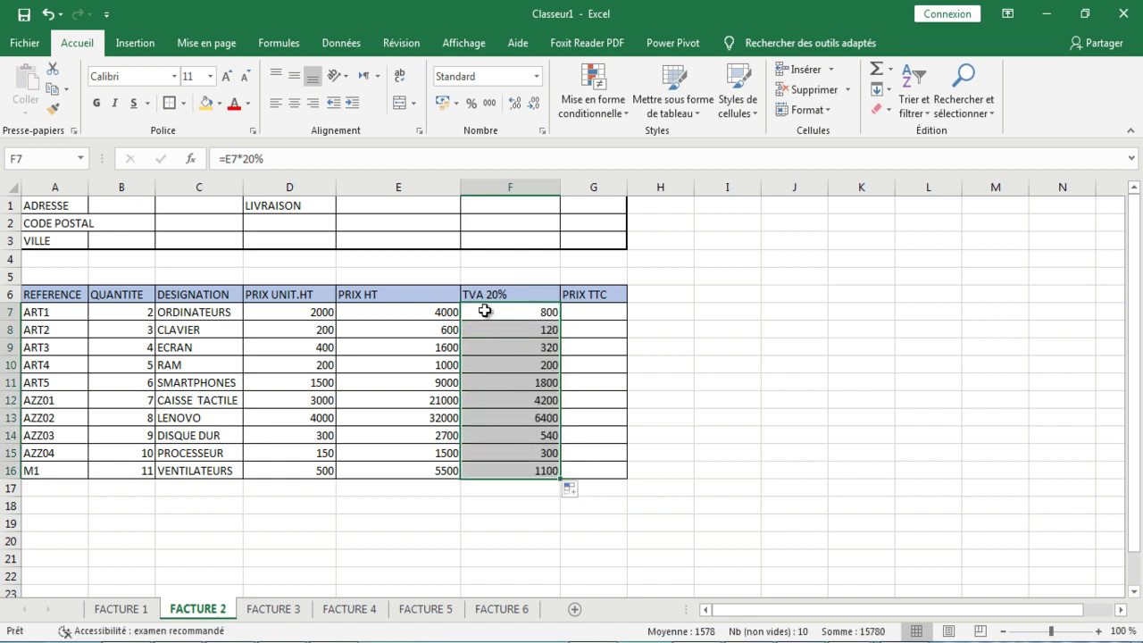
Calculate the PRIX TTC in G7 with =E7+F7 and copy the formula down to G16
click(593, 311)
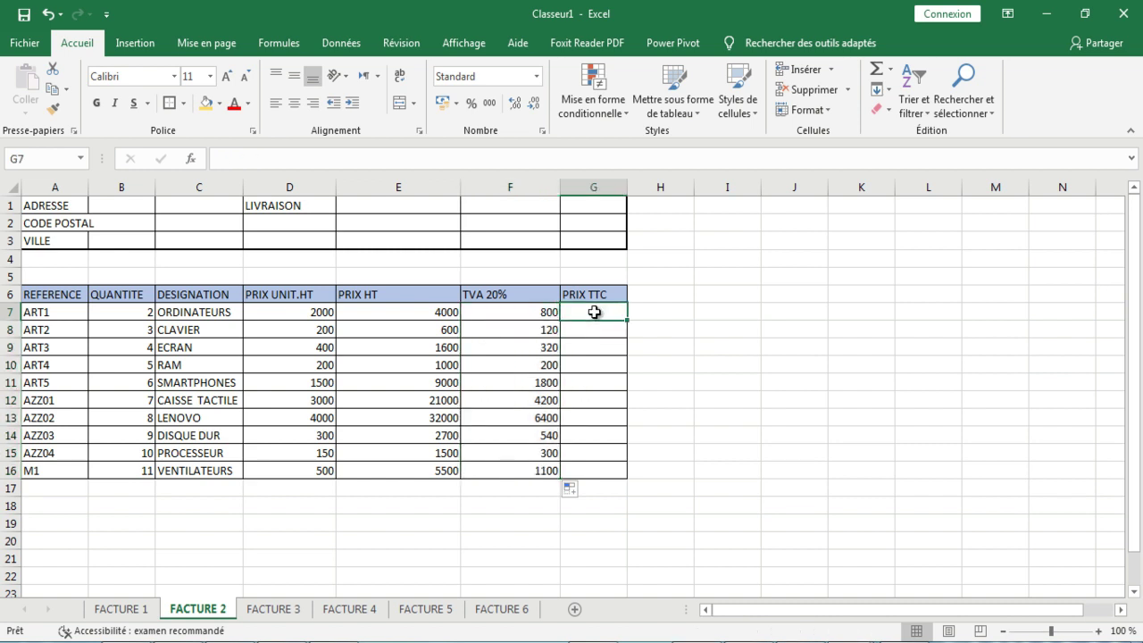
text(=)
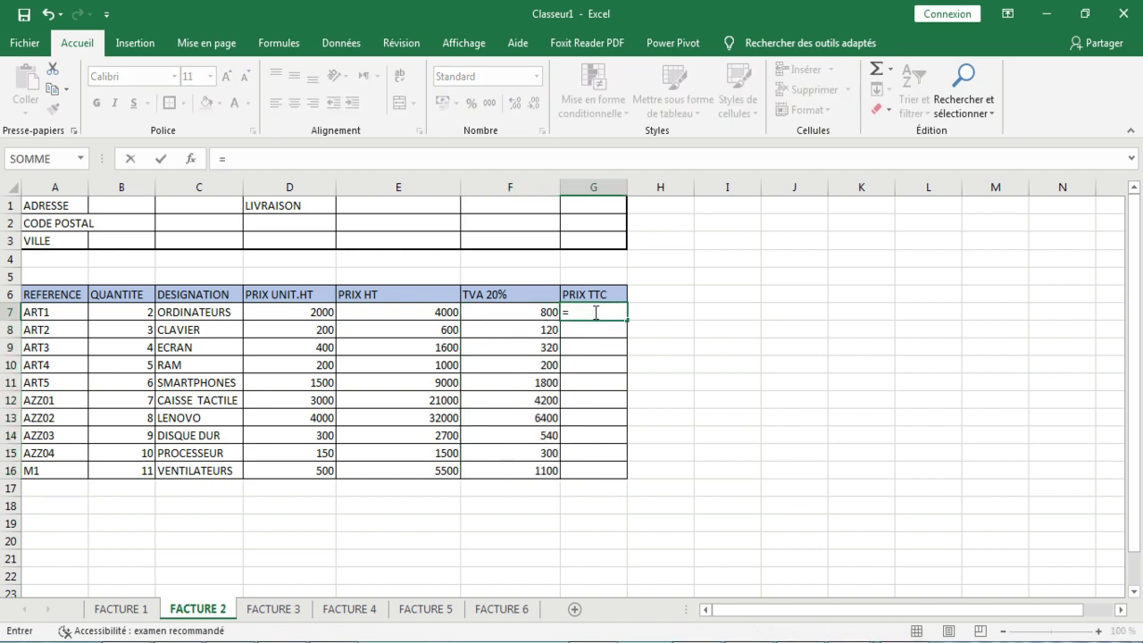
click(427, 313)
text(+)
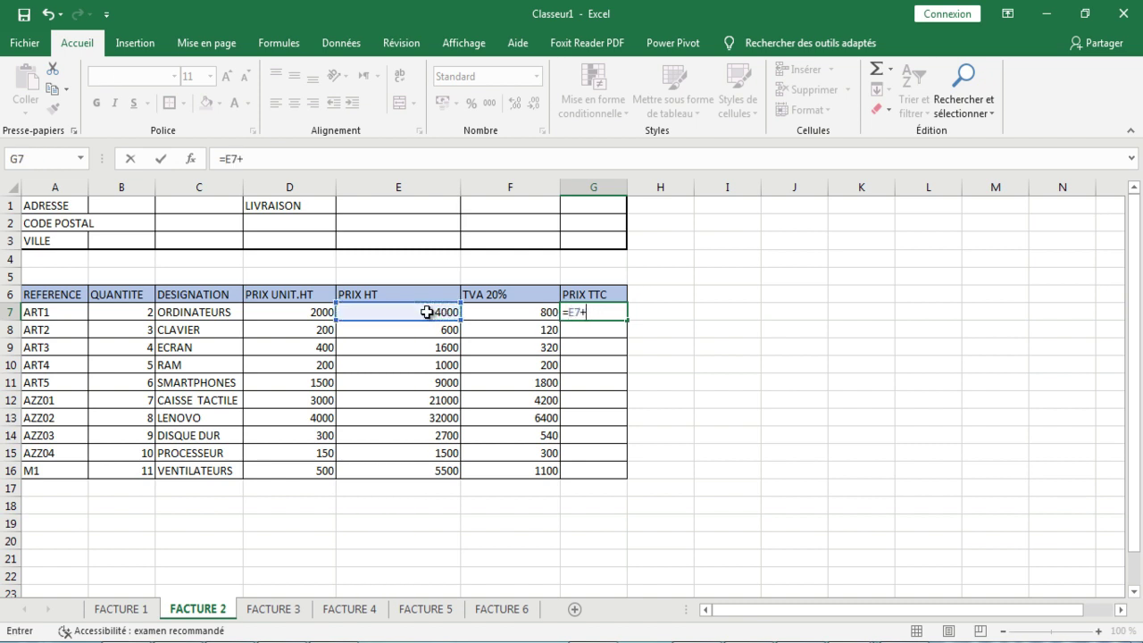
click(497, 311)
key(Return)
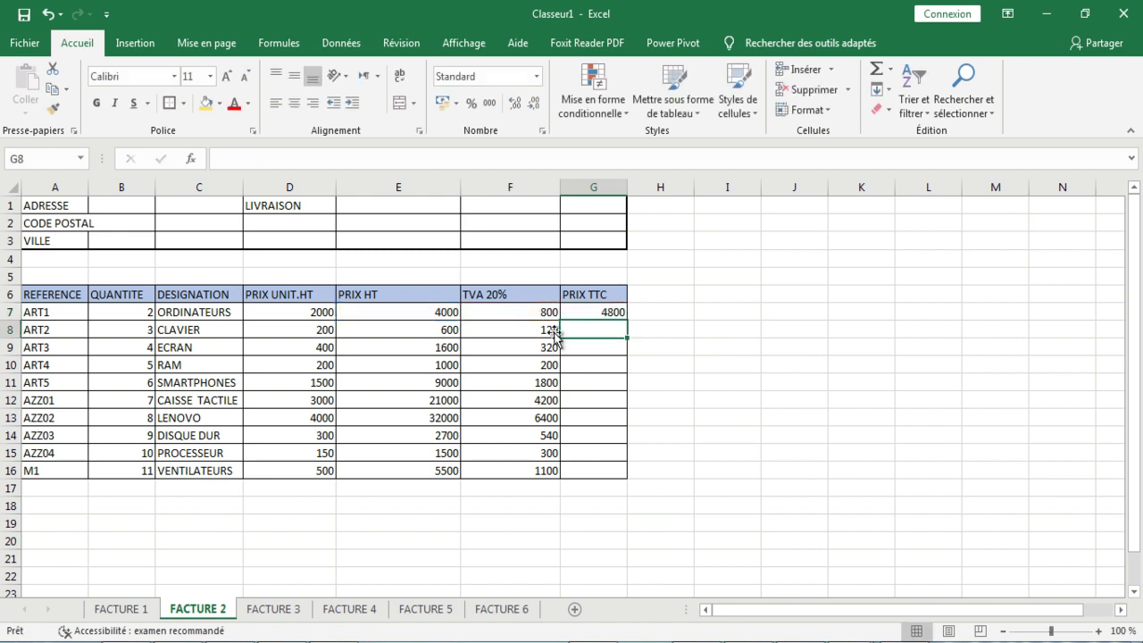
click(619, 312)
drag(626, 320, 627, 481)
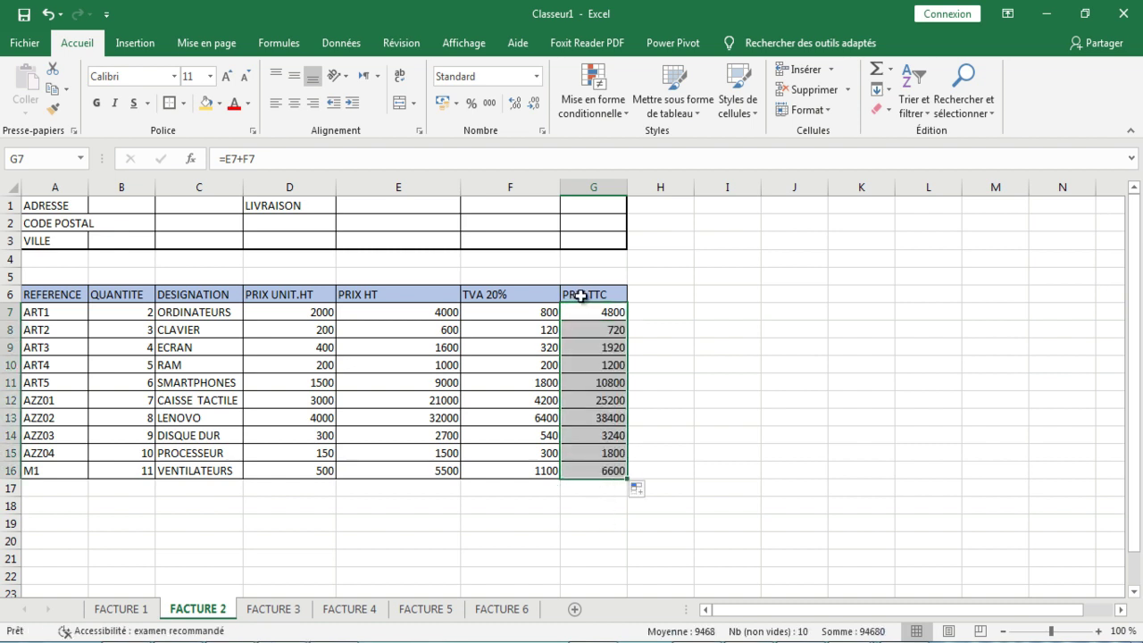
Check which cells the copied PRIX TTC formula for DISQUE DUR in G14 refers to
double_click(594, 436)
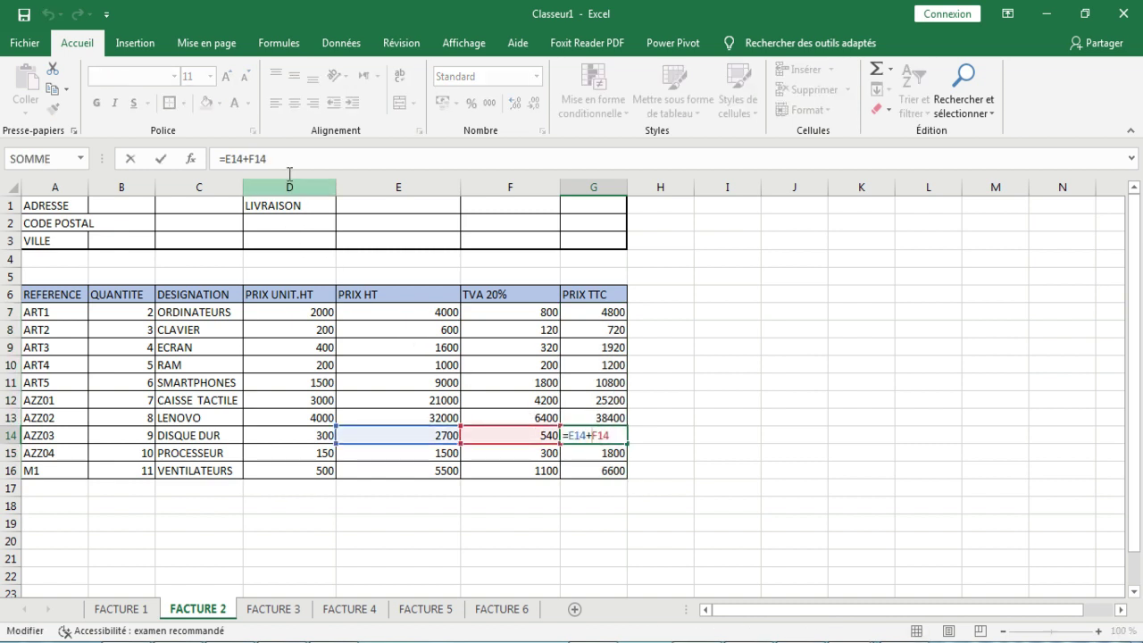
click(235, 158)
drag(235, 158, 215, 158)
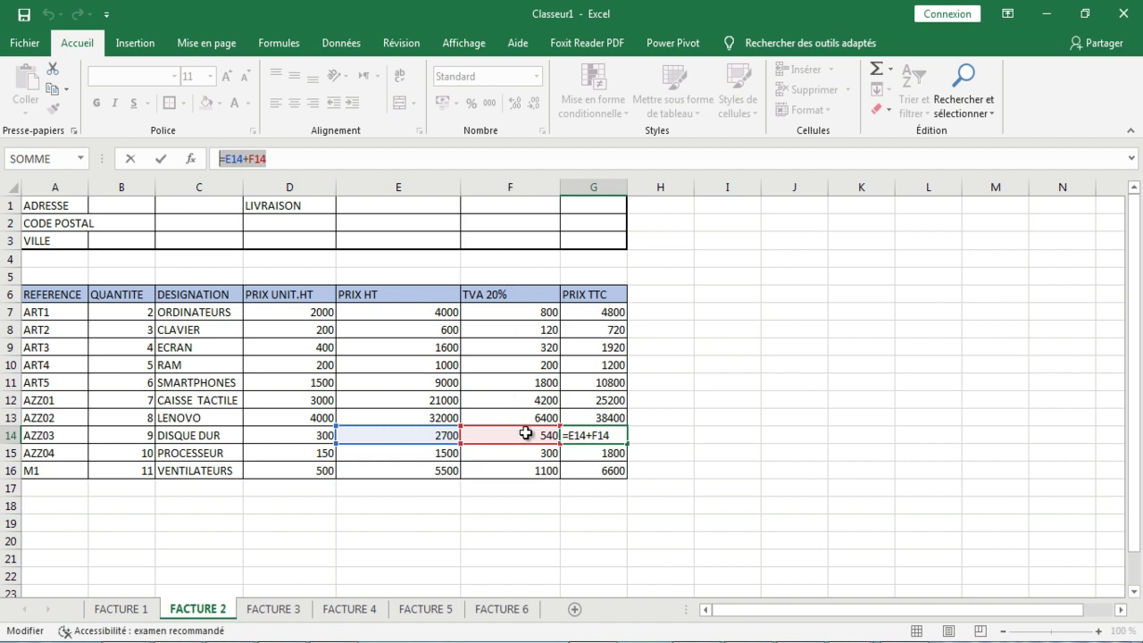
key(Return)
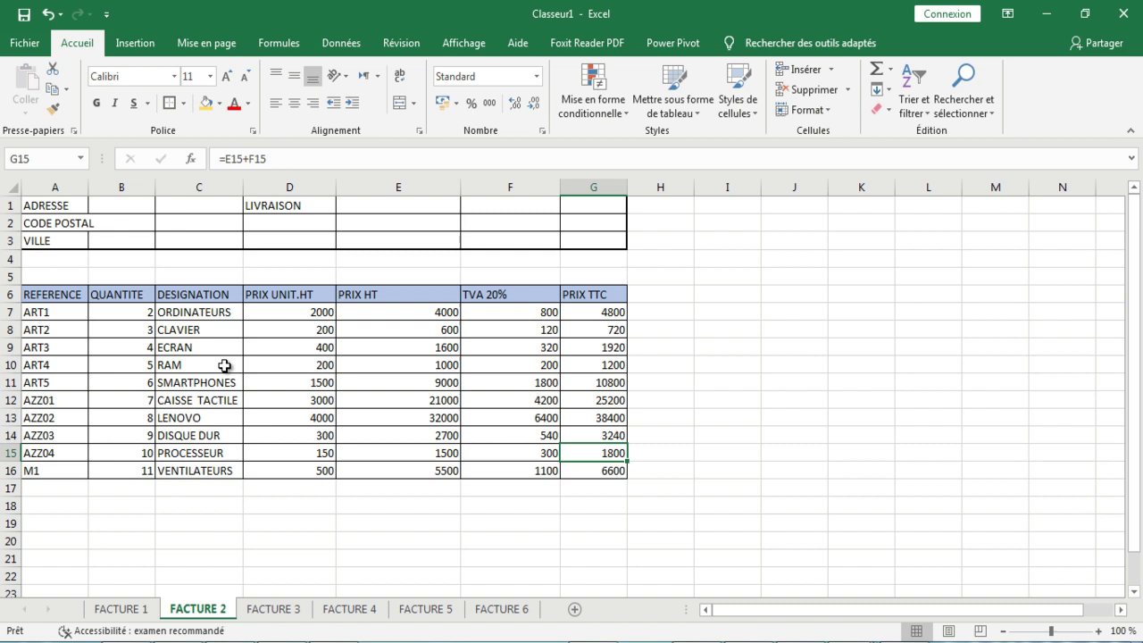
Copy the whole invoice A1:G16 from FACTURE 2 and paste it at A1 of the FACTURE 4 sheet
drag(44, 206, 617, 478)
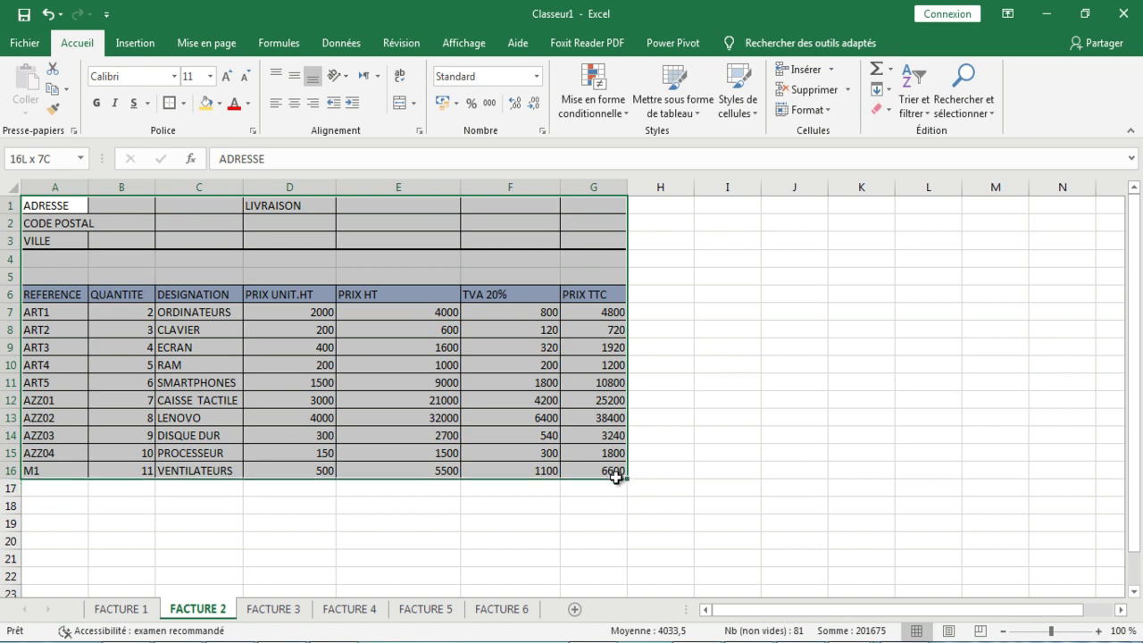
right_click(363, 304)
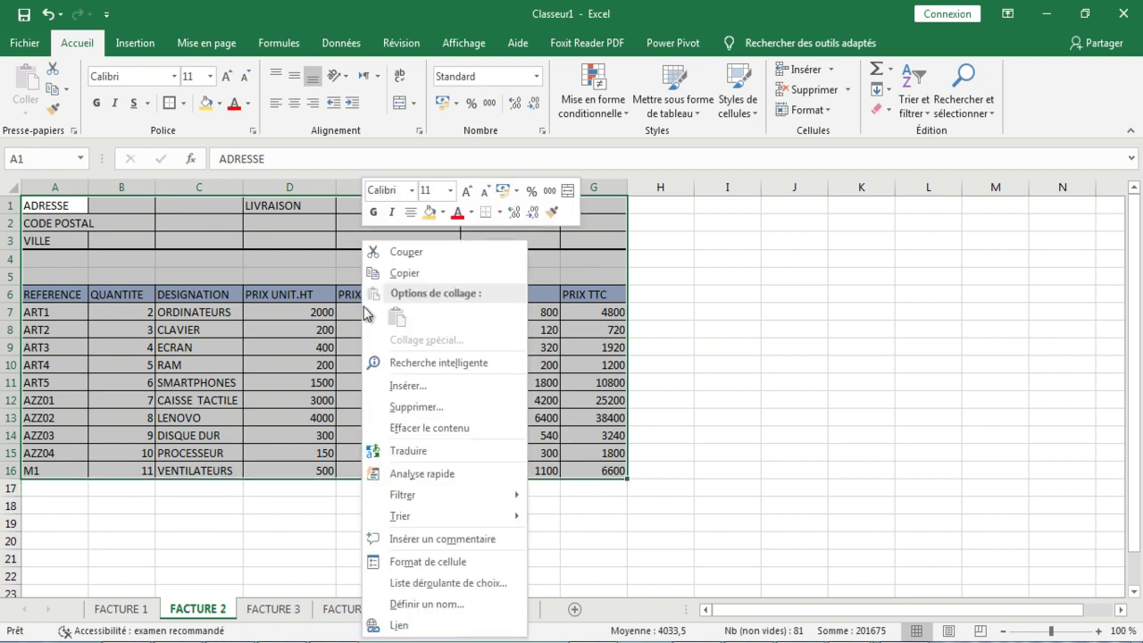
click(403, 275)
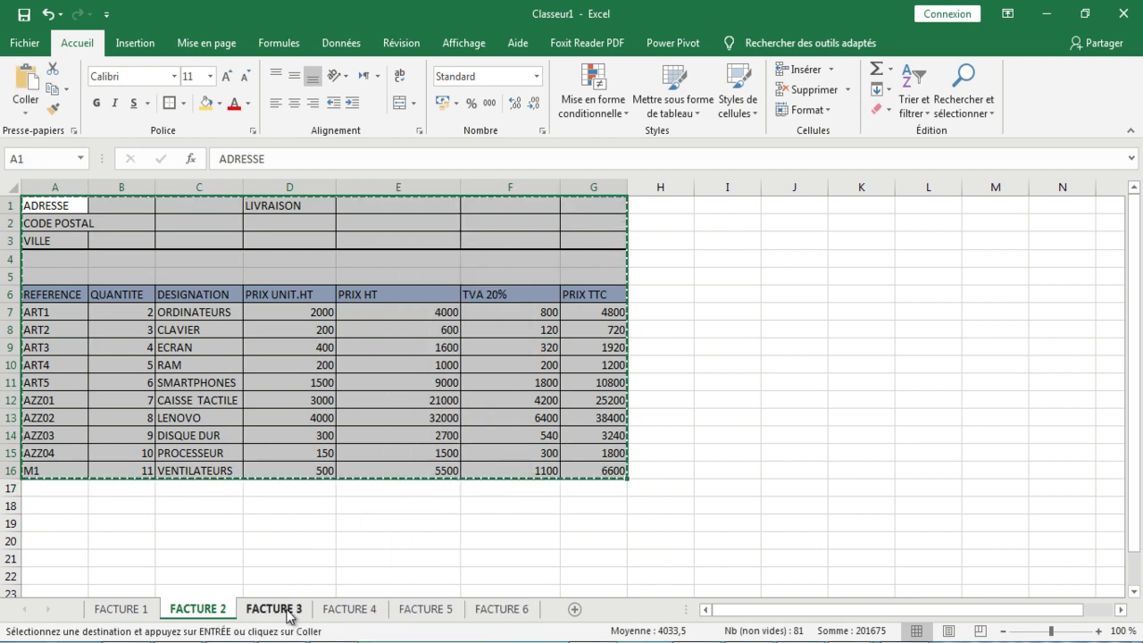
click(274, 610)
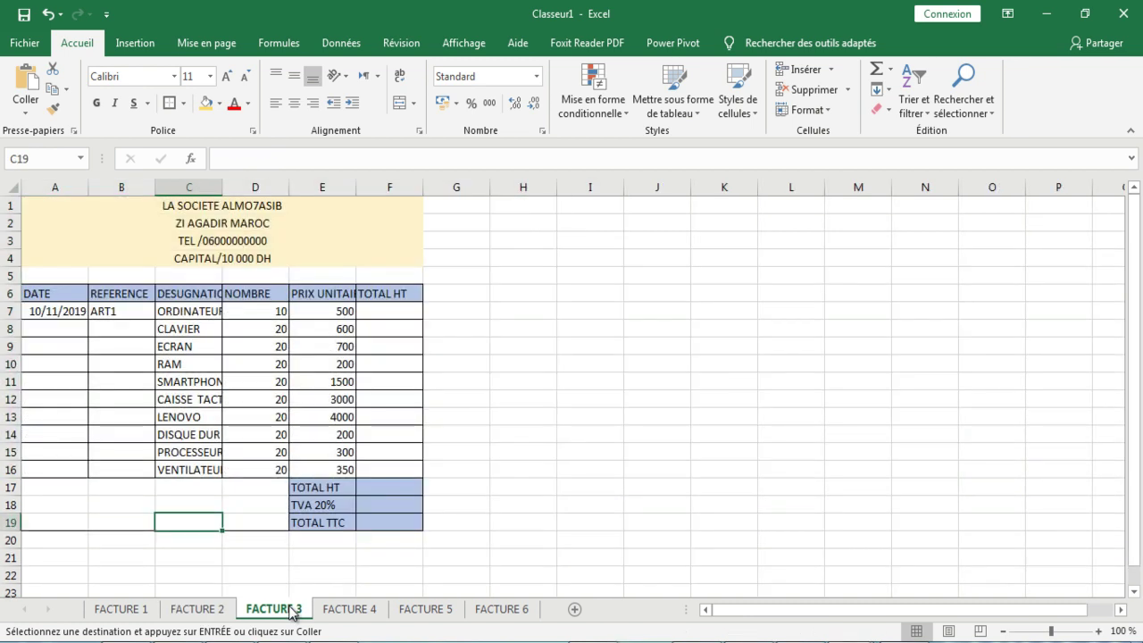
click(363, 611)
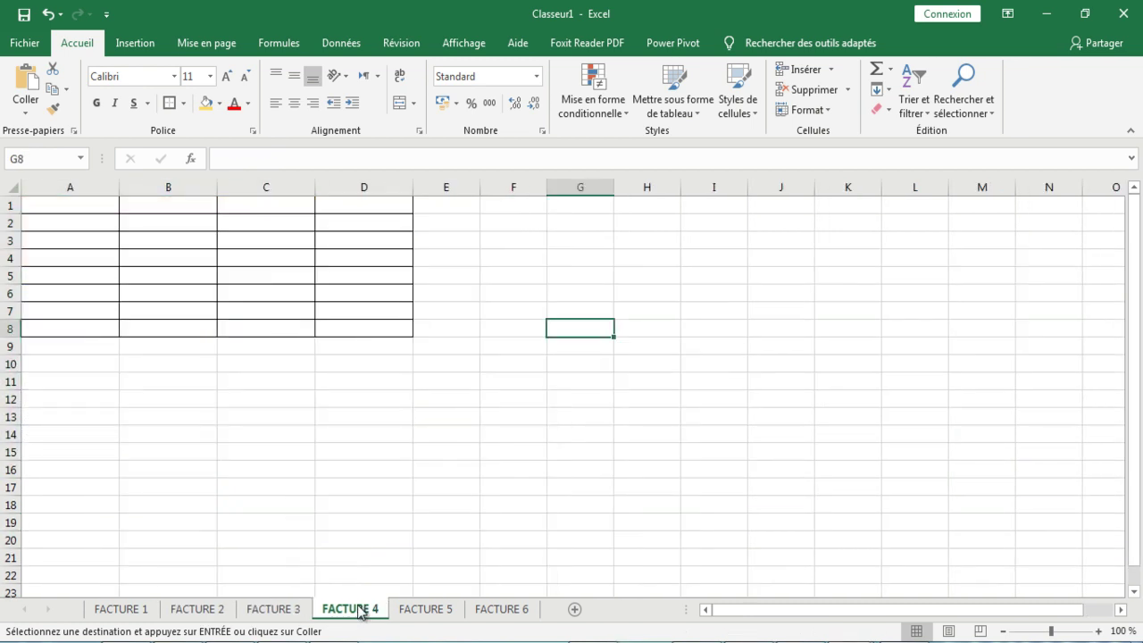
click(62, 207)
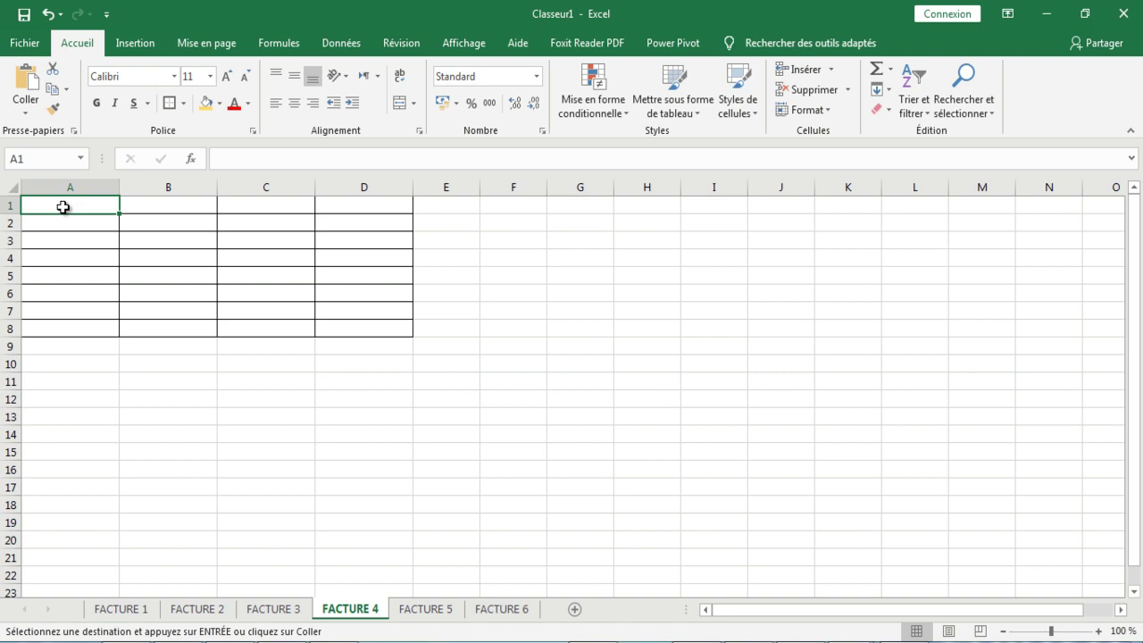
right_click(63, 207)
click(98, 284)
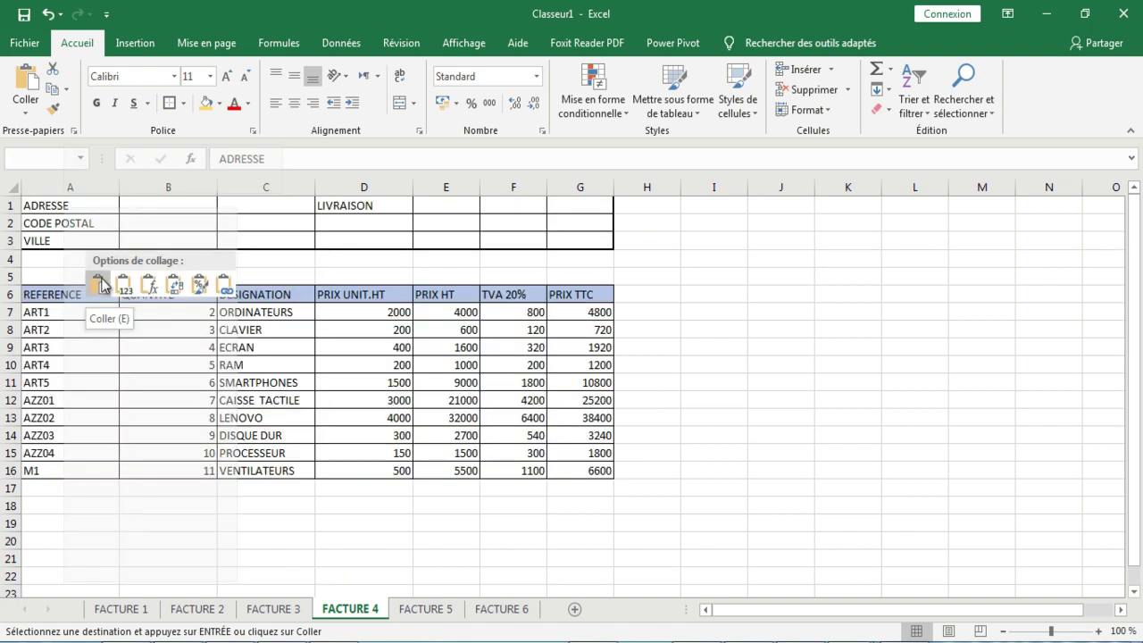
click(101, 284)
click(297, 504)
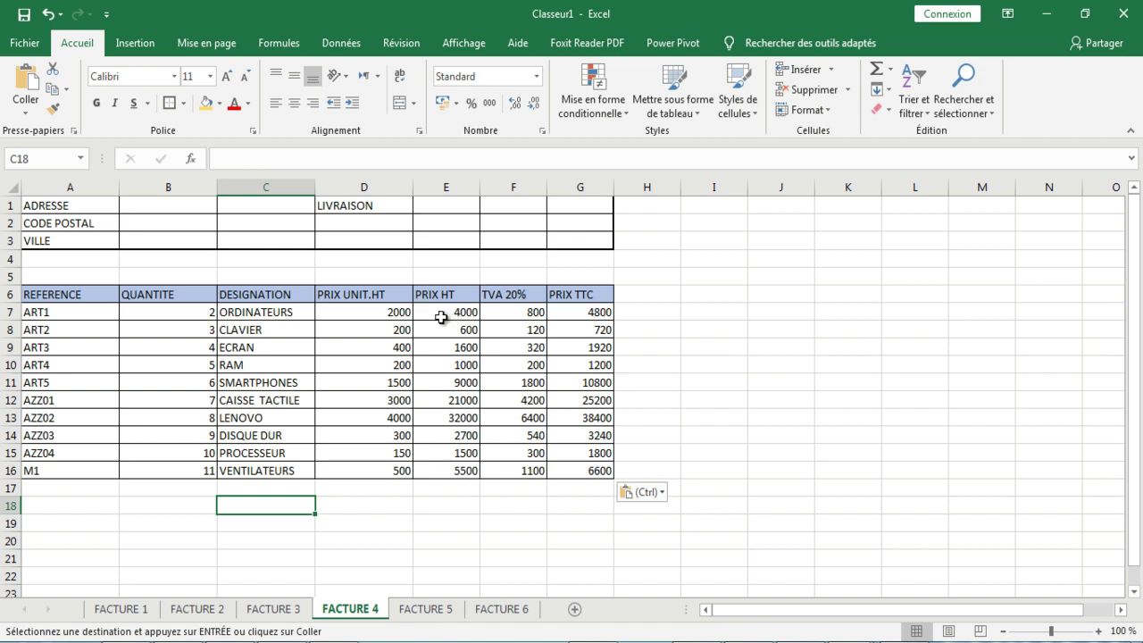
Set the ORDINATEURS quantity in B7 of FACTURE 4 to 3
double_click(206, 311)
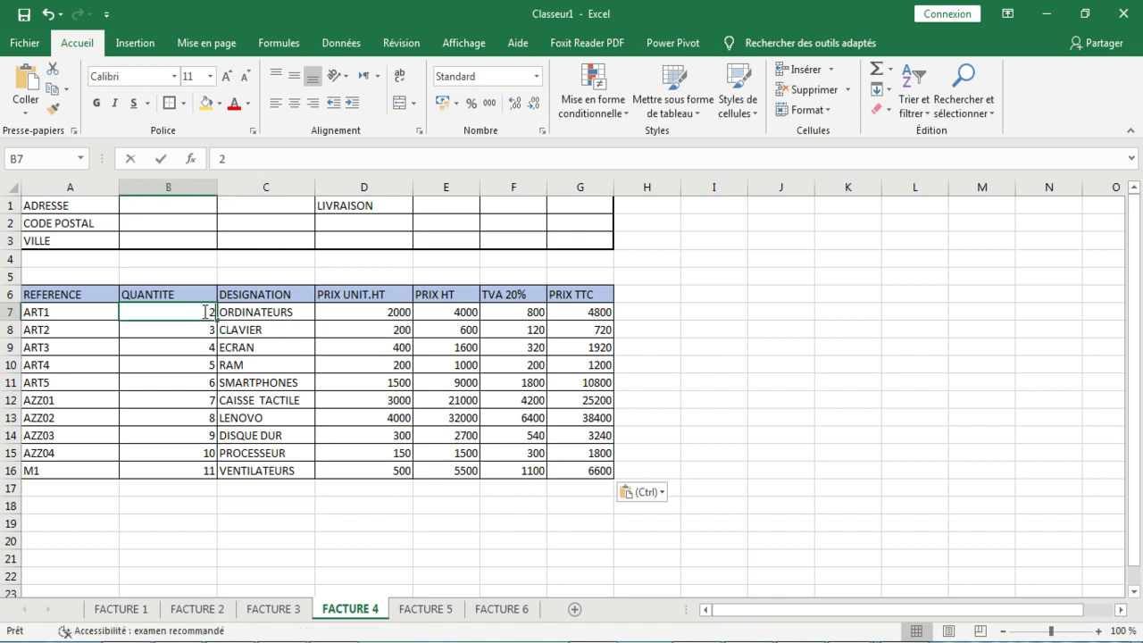
double_click(217, 312)
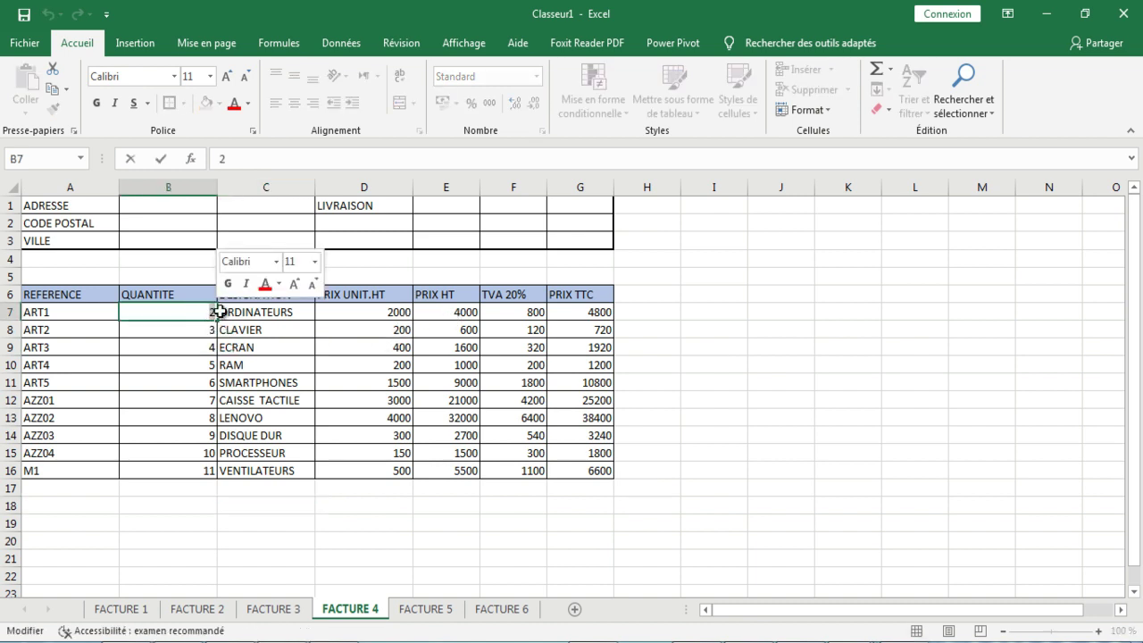
text(3)
key(Return)
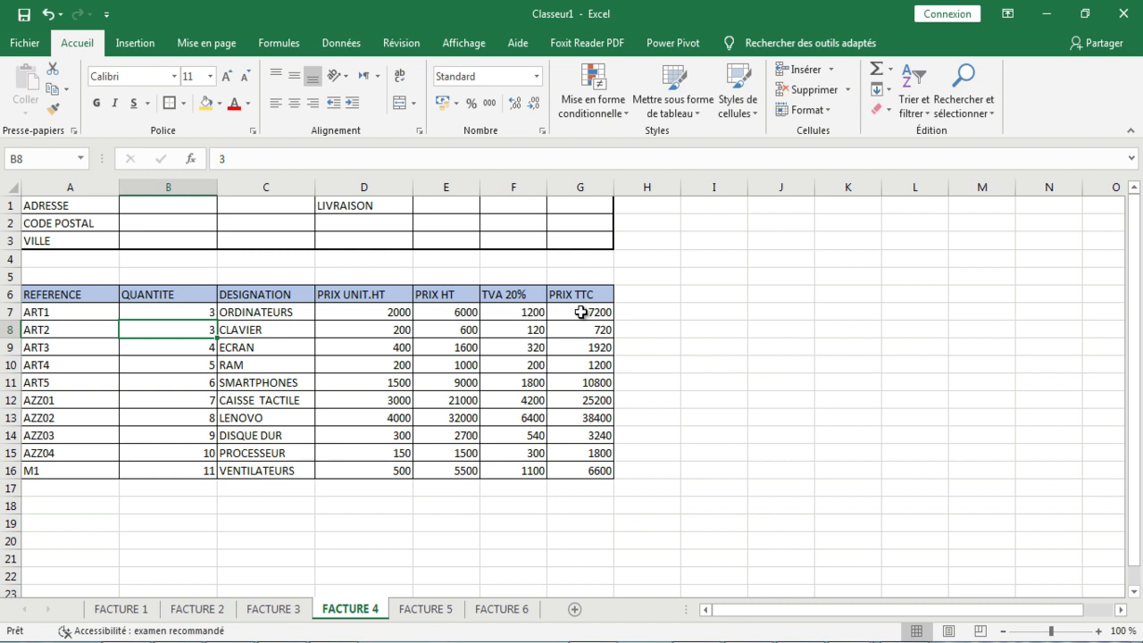
Set the VENTILATEURS quantity in B16 to 10
double_click(196, 471)
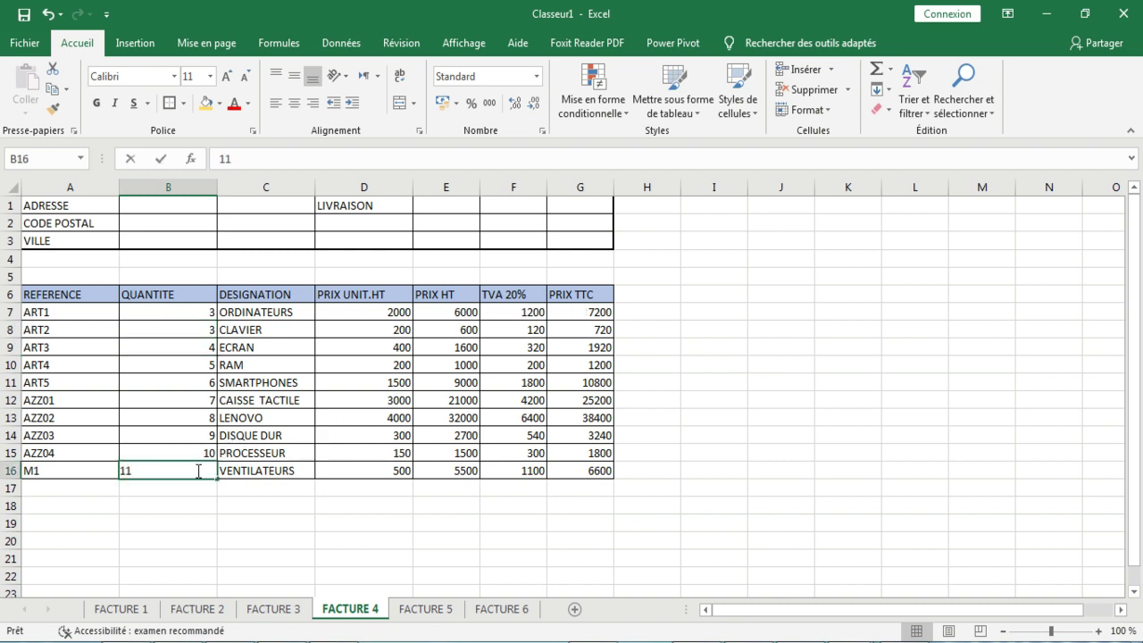
double_click(122, 471)
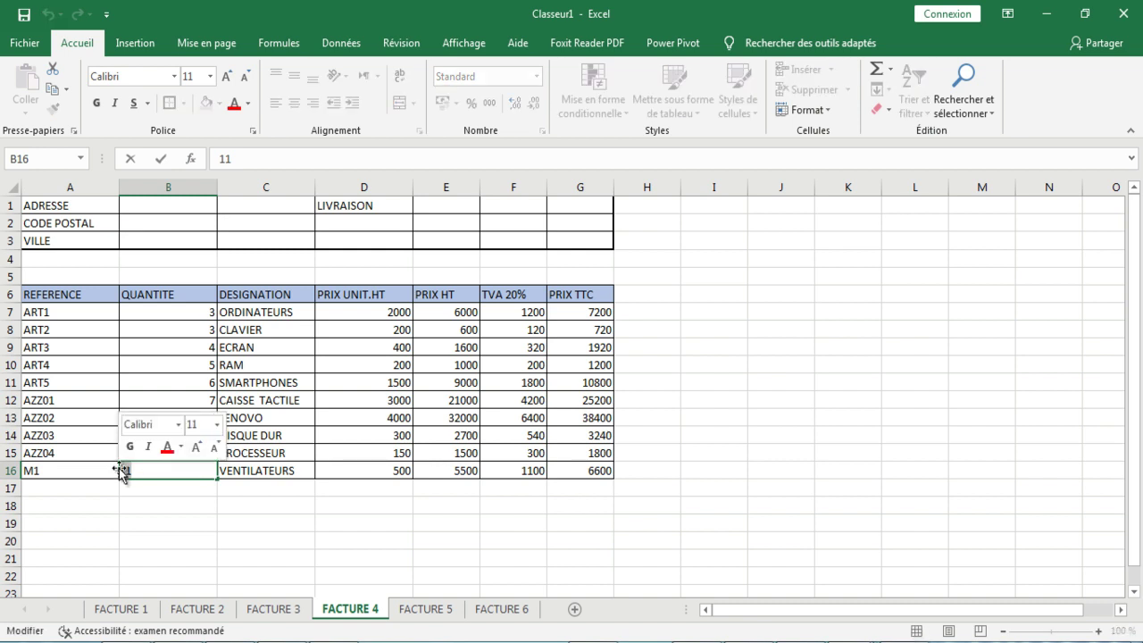
text(10)
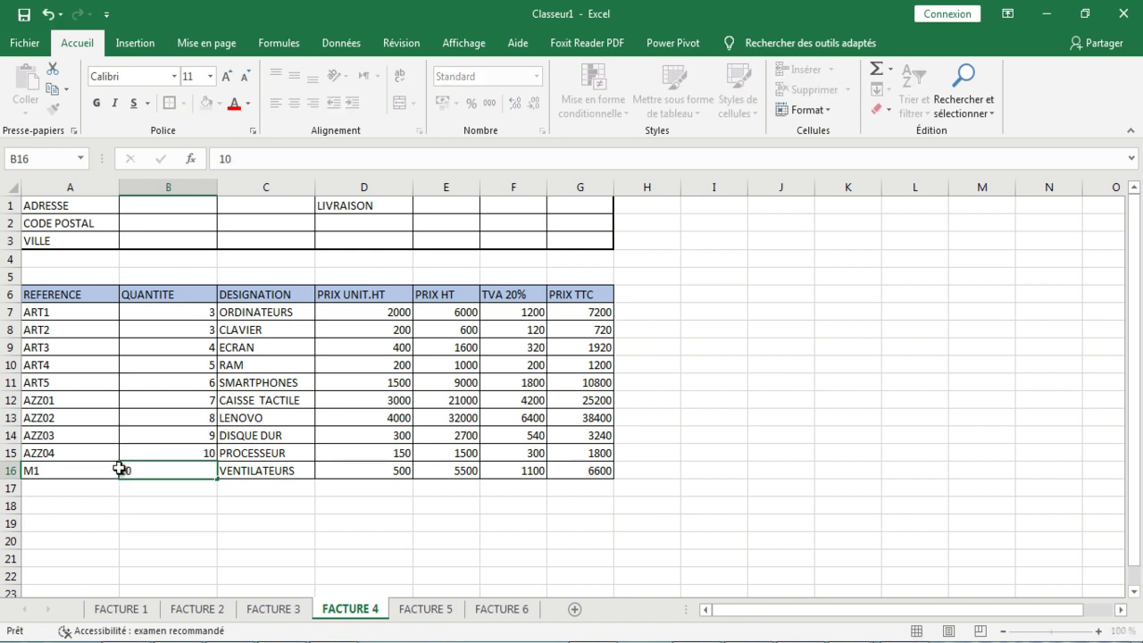
key(Return)
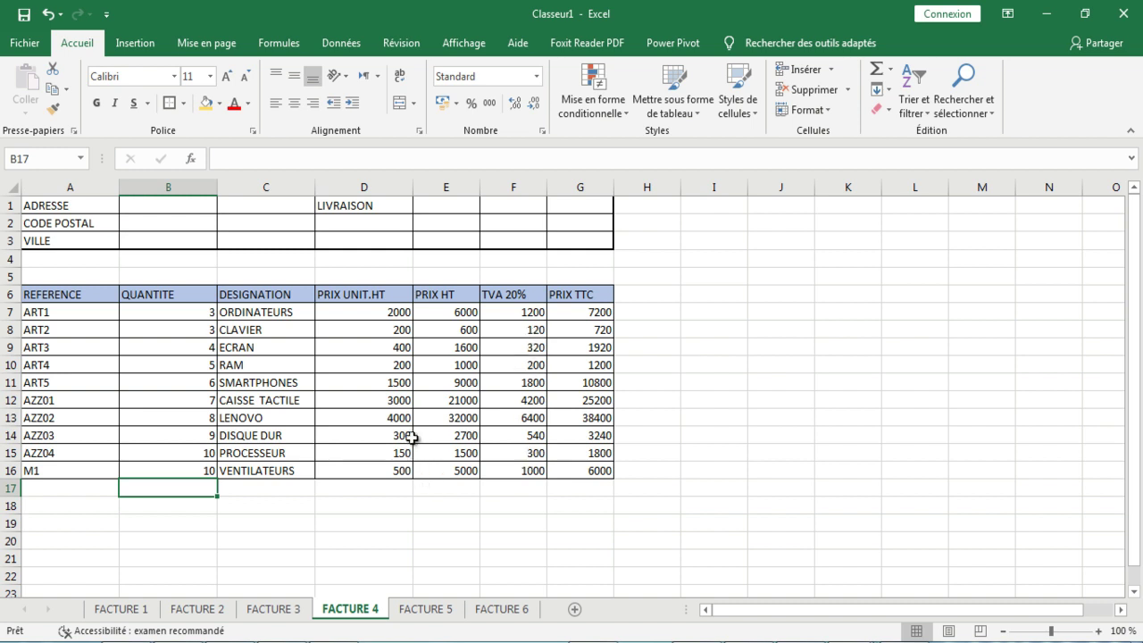
Set the PRIX UNIT.HT of ORDINATEURS in D7 to 400
double_click(454, 311)
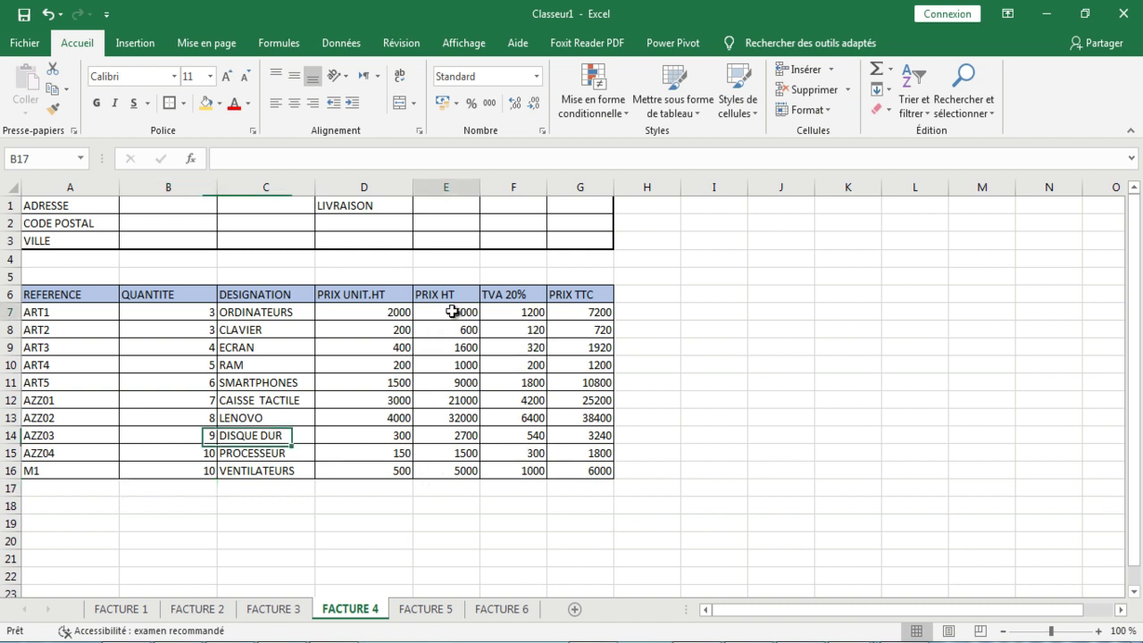
click(383, 328)
click(386, 312)
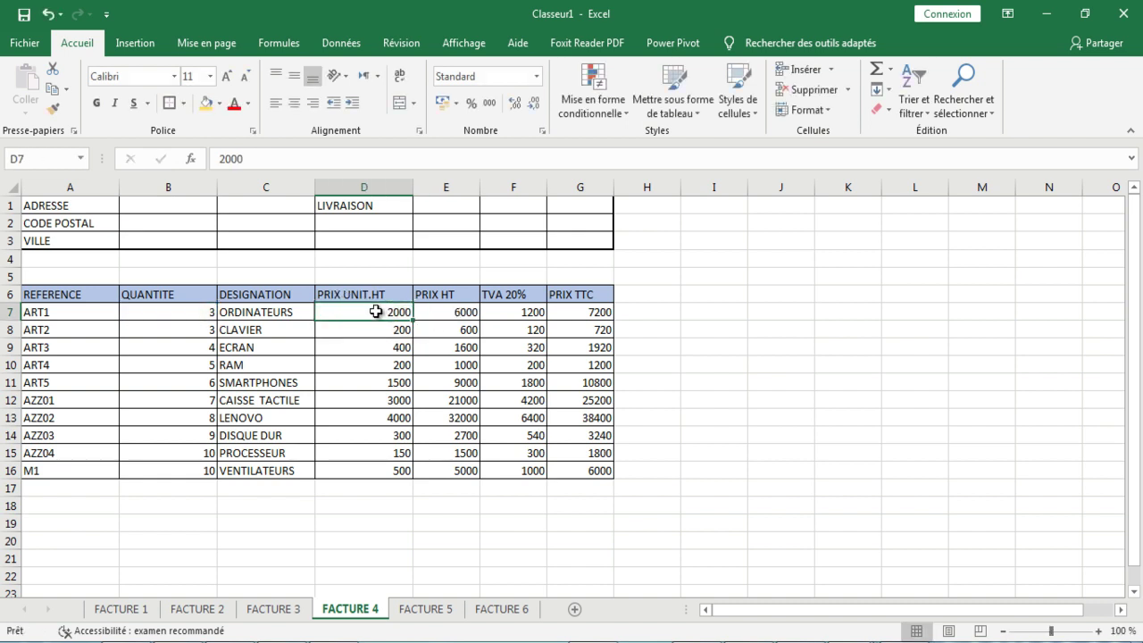
double_click(377, 311)
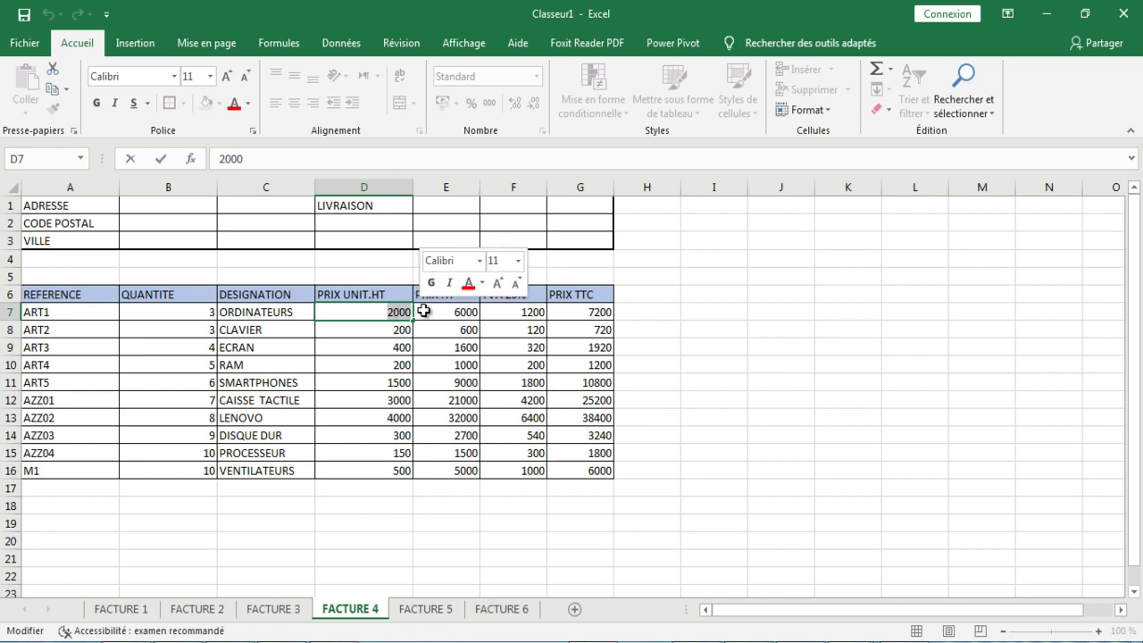
text(400)
key(Return)
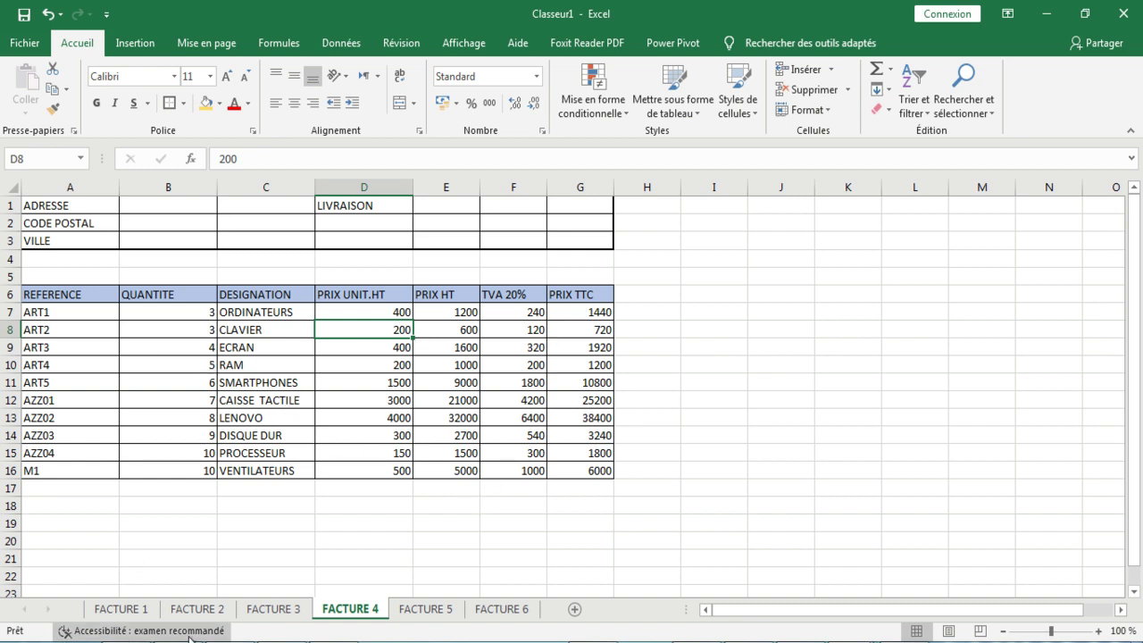
On FACTURE 3, extend the DATE series from A7 and the REFERENCE series from B7 down to row 16
click(275, 611)
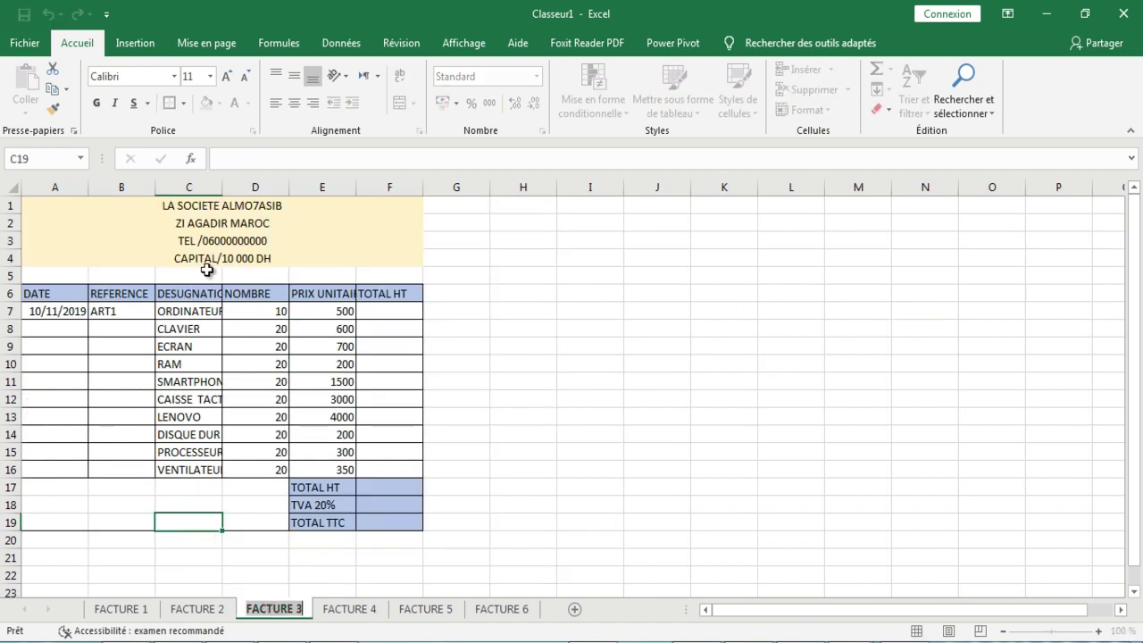
click(49, 312)
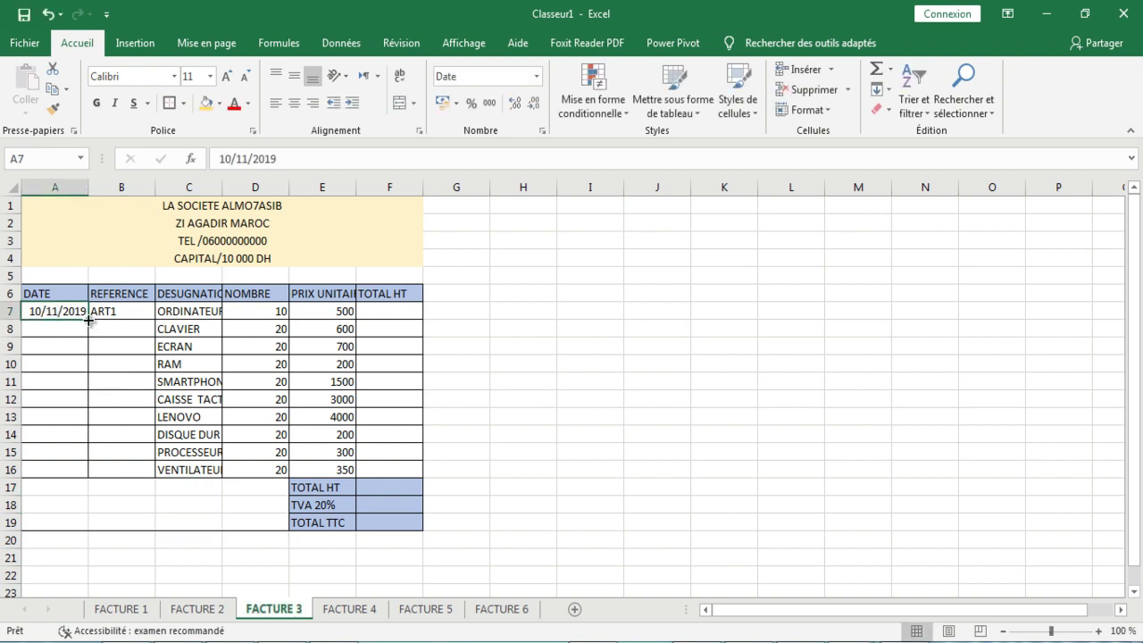
drag(89, 322, 85, 472)
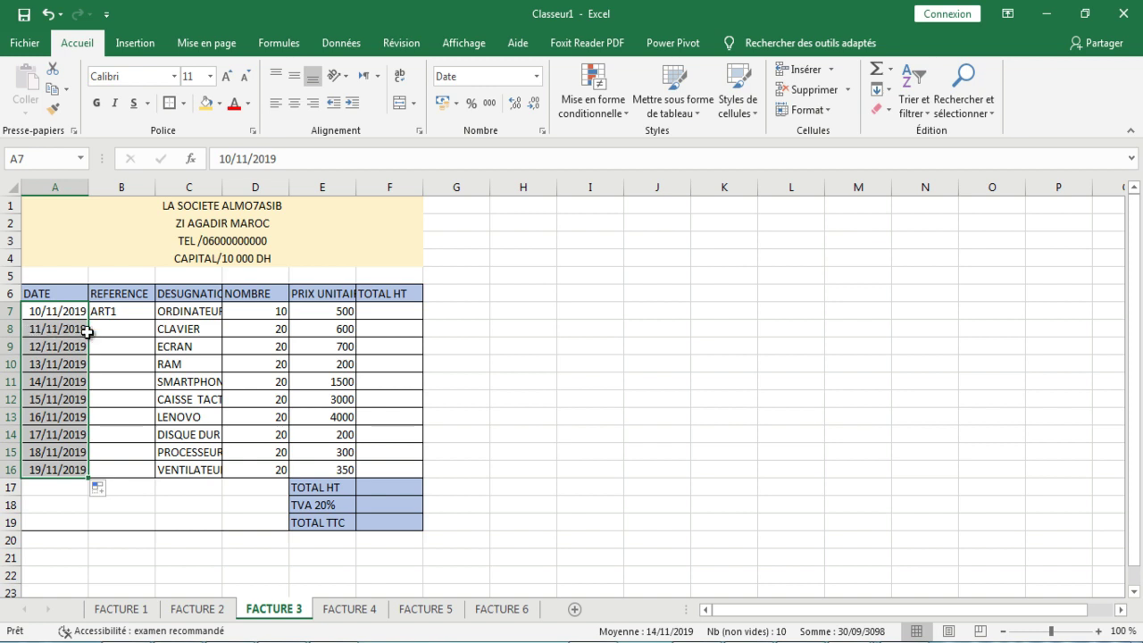
click(130, 312)
drag(154, 320, 157, 475)
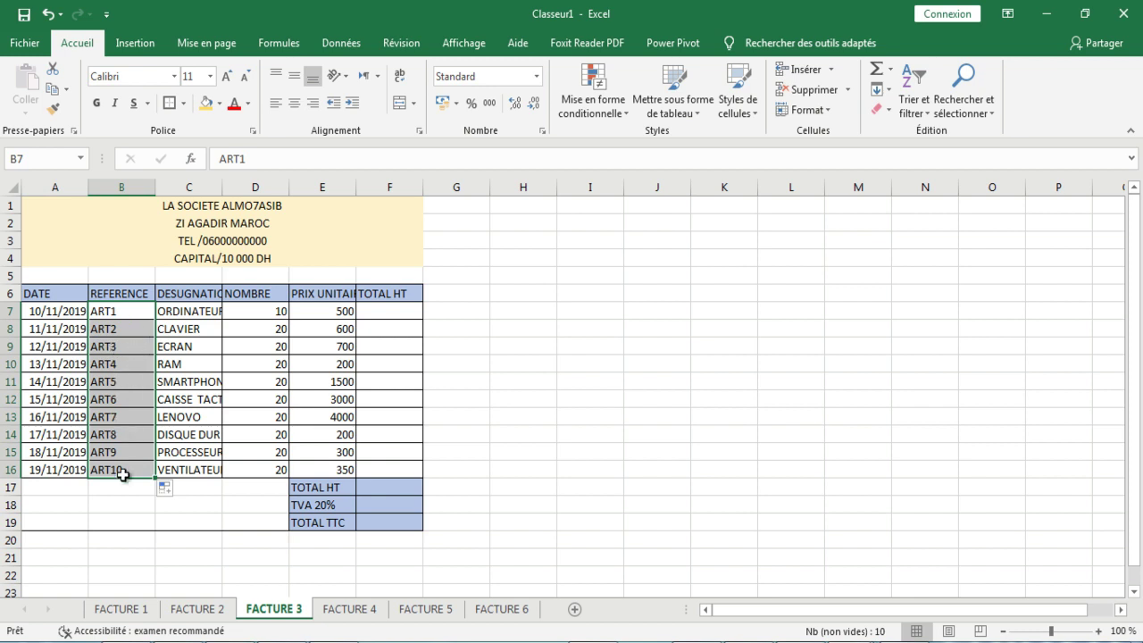
Calculate the TOTAL HT of the first article in F7 with =D7*E7 and widen column E to fit its PRIX UNITAIRE heading
click(385, 310)
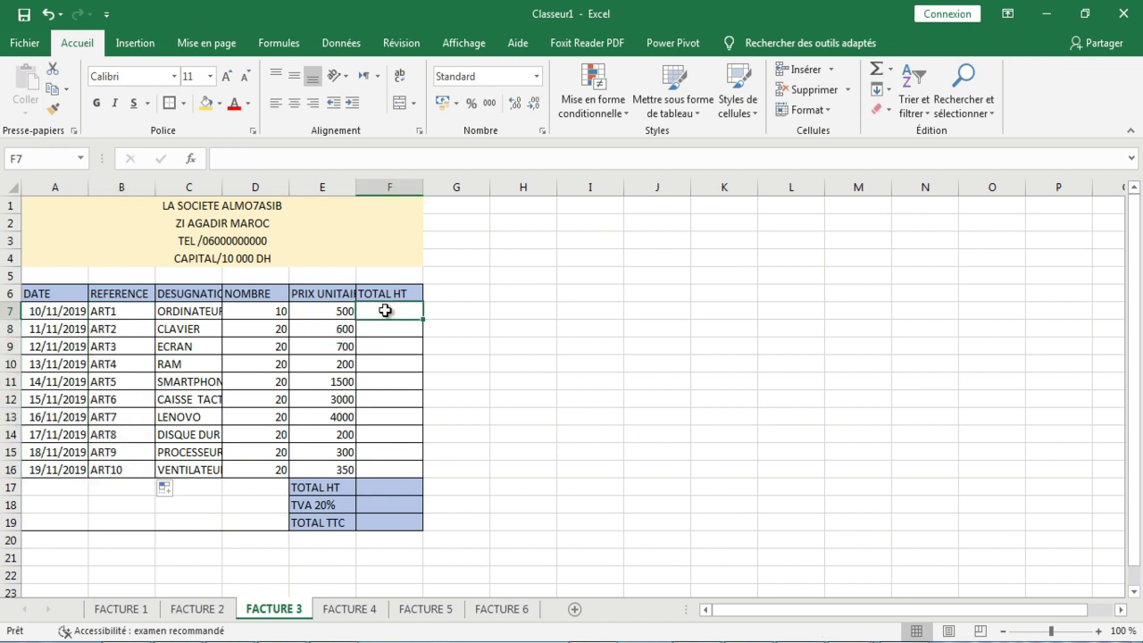
text(=)
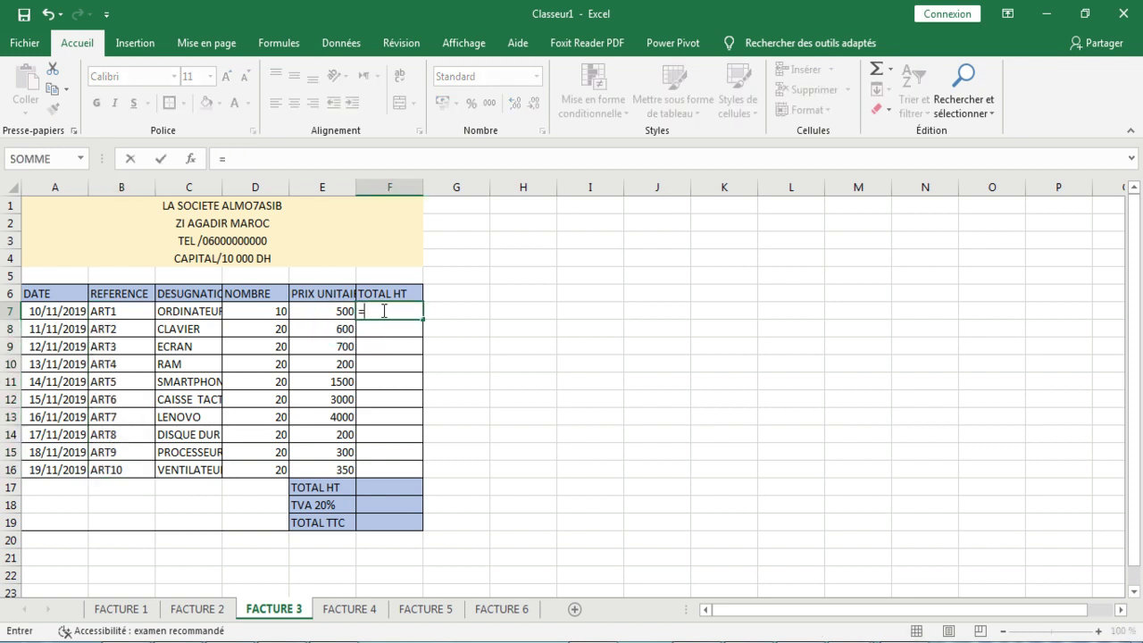
click(265, 315)
text(*)
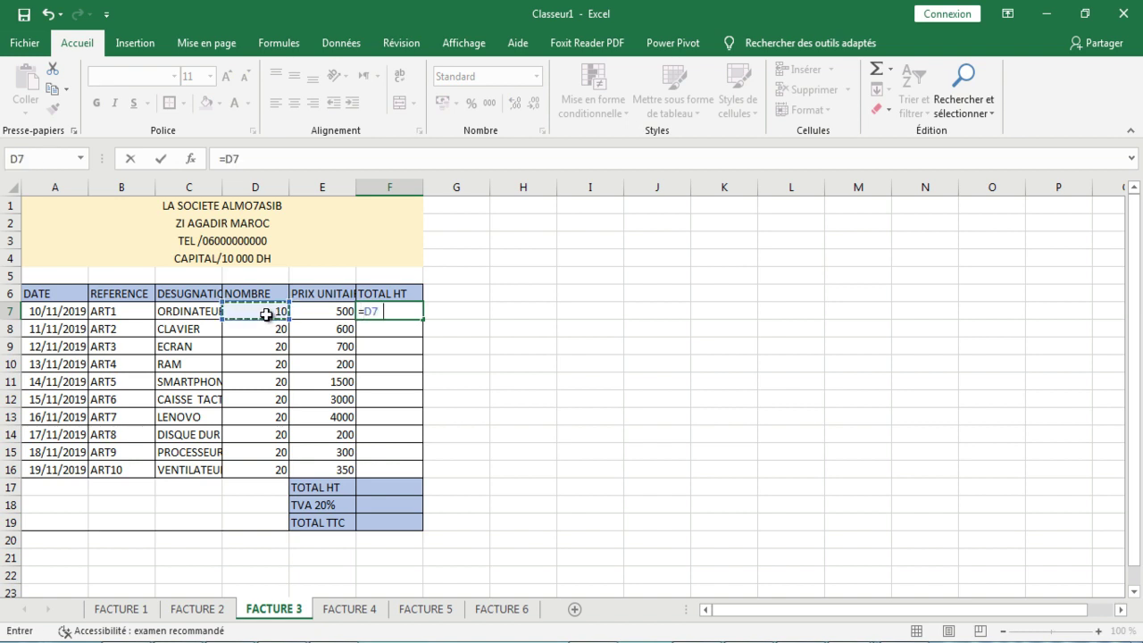
click(324, 310)
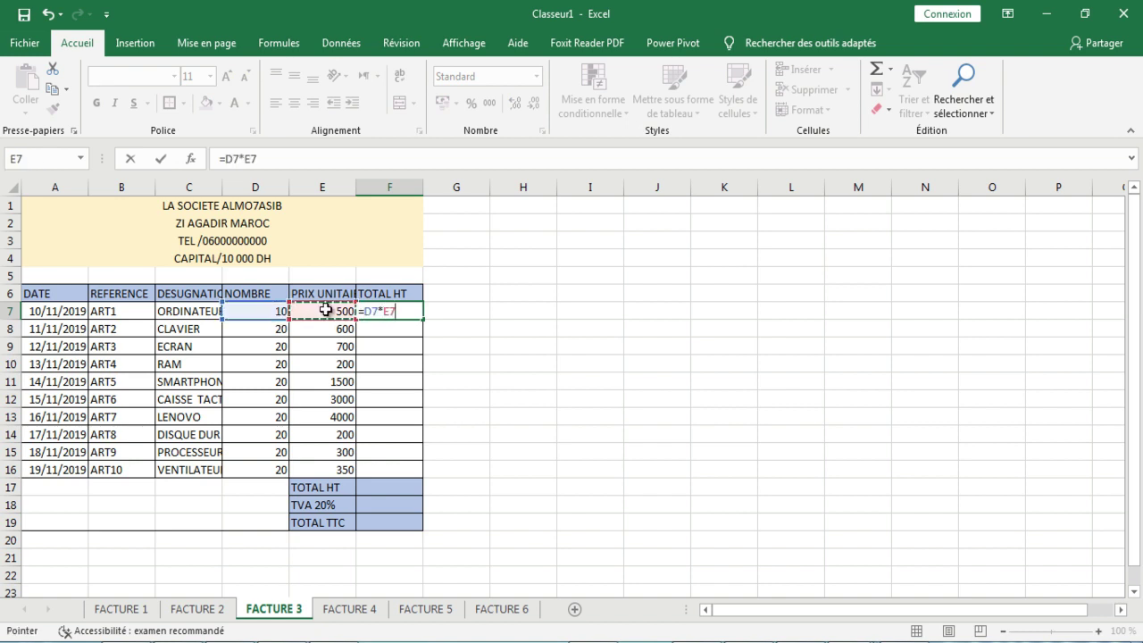
key(Return)
drag(357, 189, 372, 191)
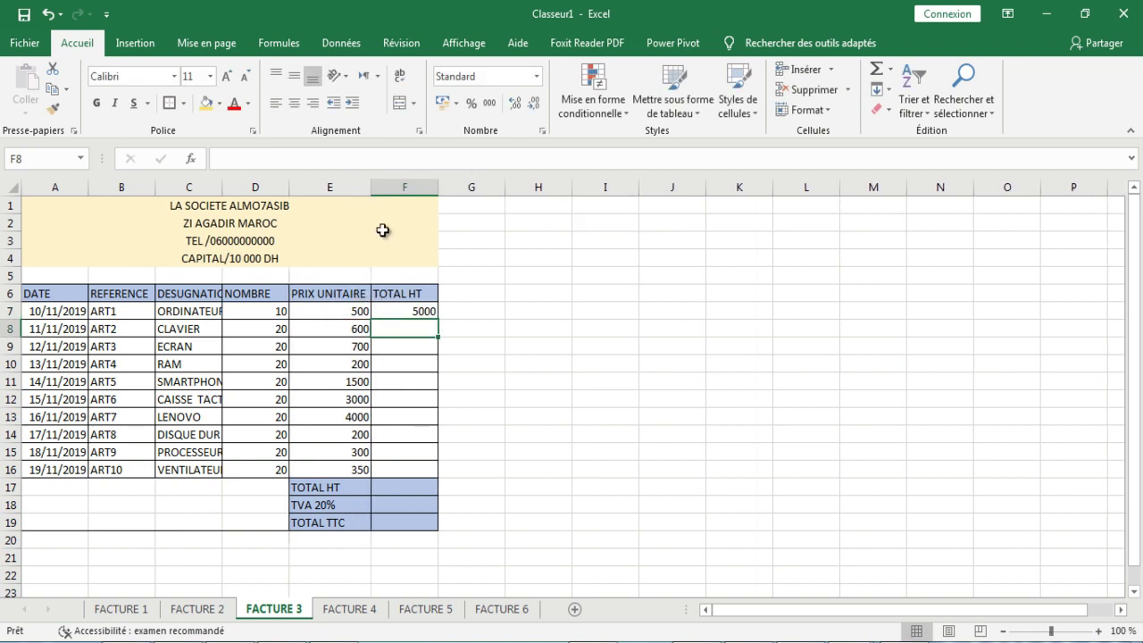
Copy the TOTAL HT formula from F7 down to F16
click(416, 311)
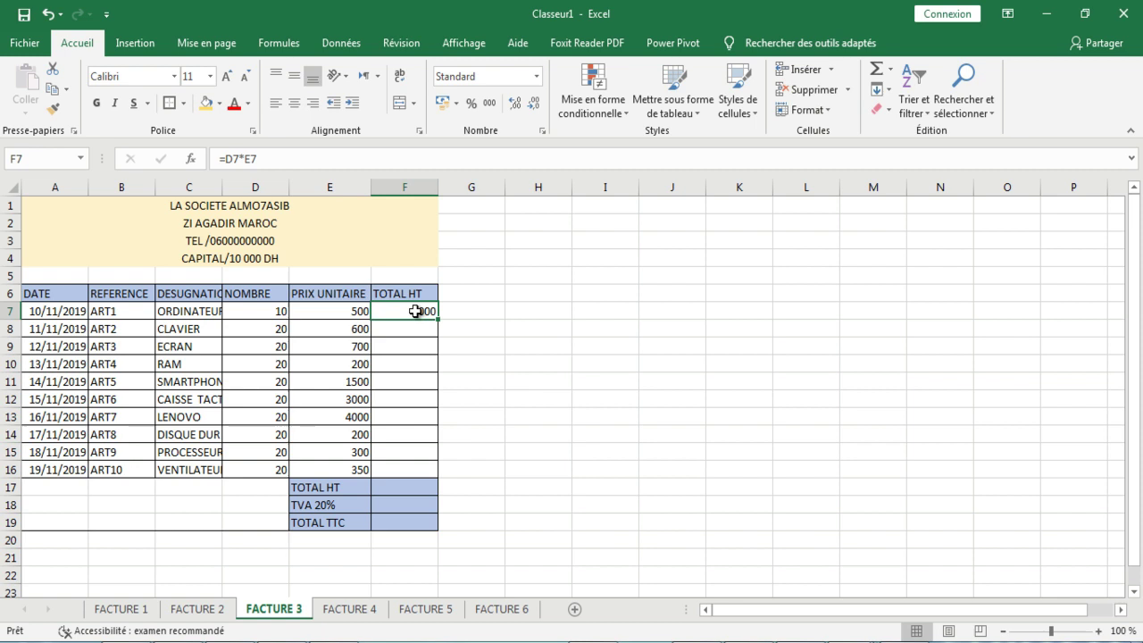
drag(439, 318, 436, 472)
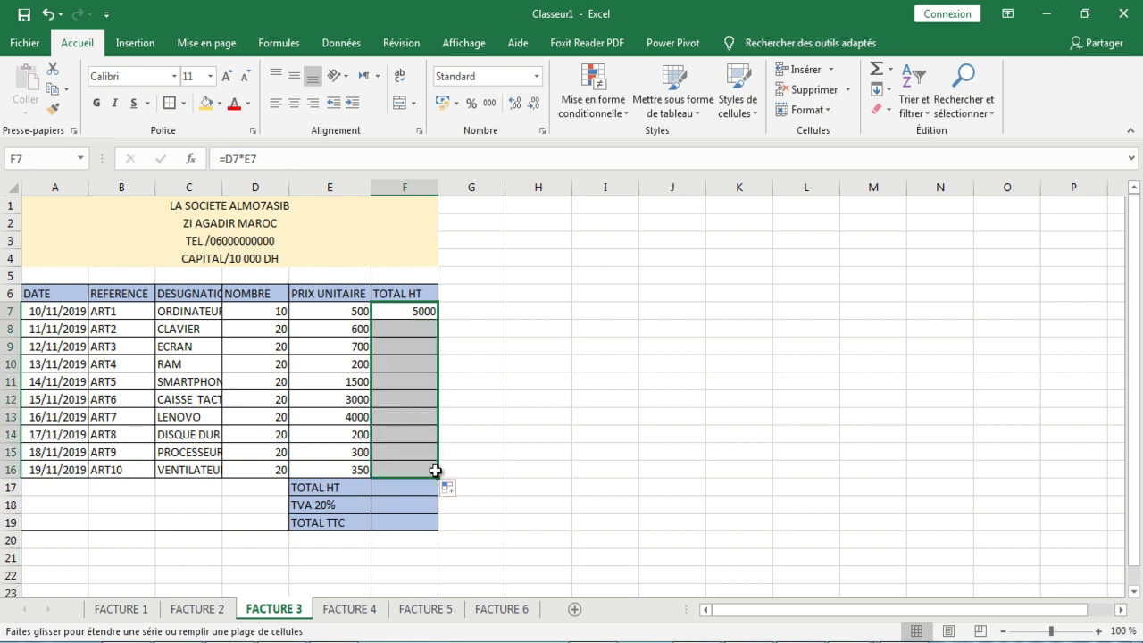
click(446, 453)
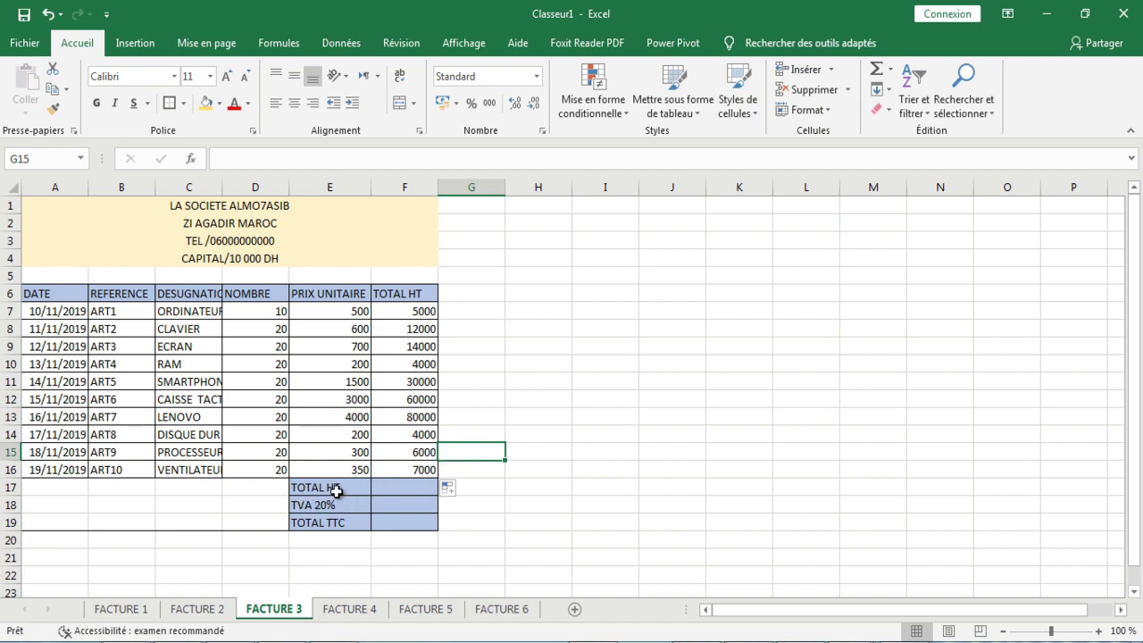
Sum the line totals F7:F16 into the TOTAL HT cell F17 with AutoSum and check its formula
click(388, 488)
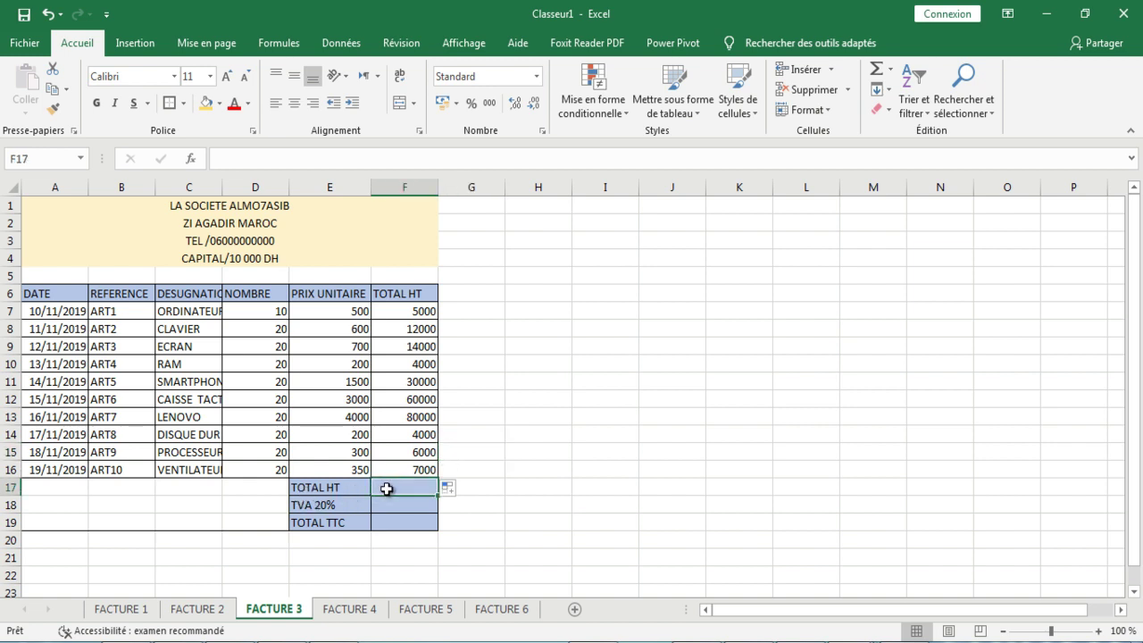
drag(404, 312, 409, 469)
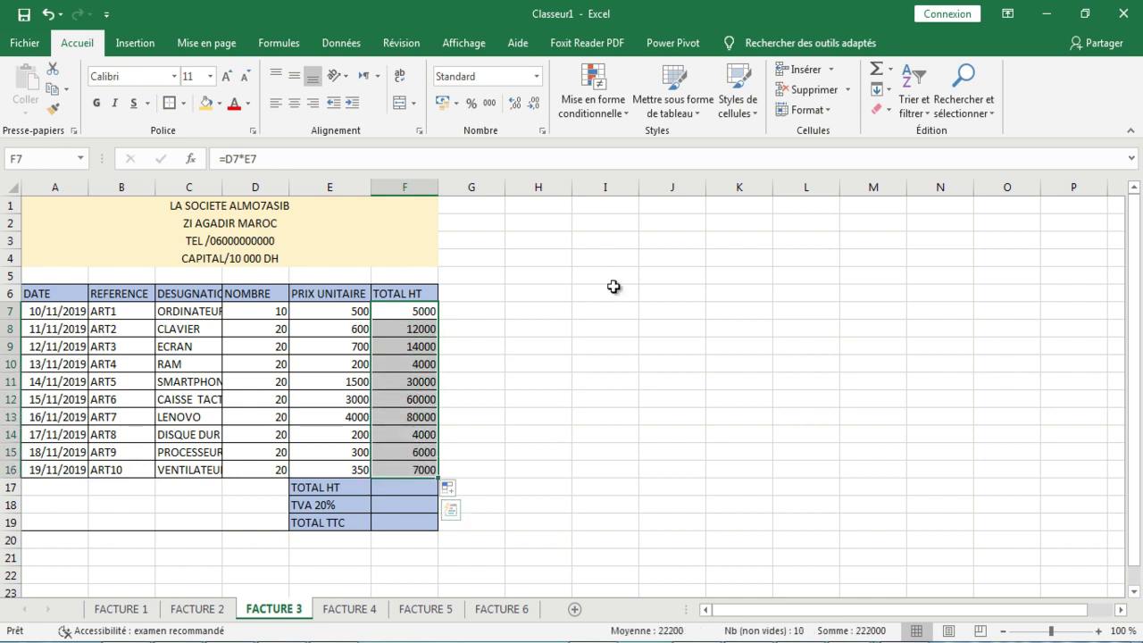
click(874, 70)
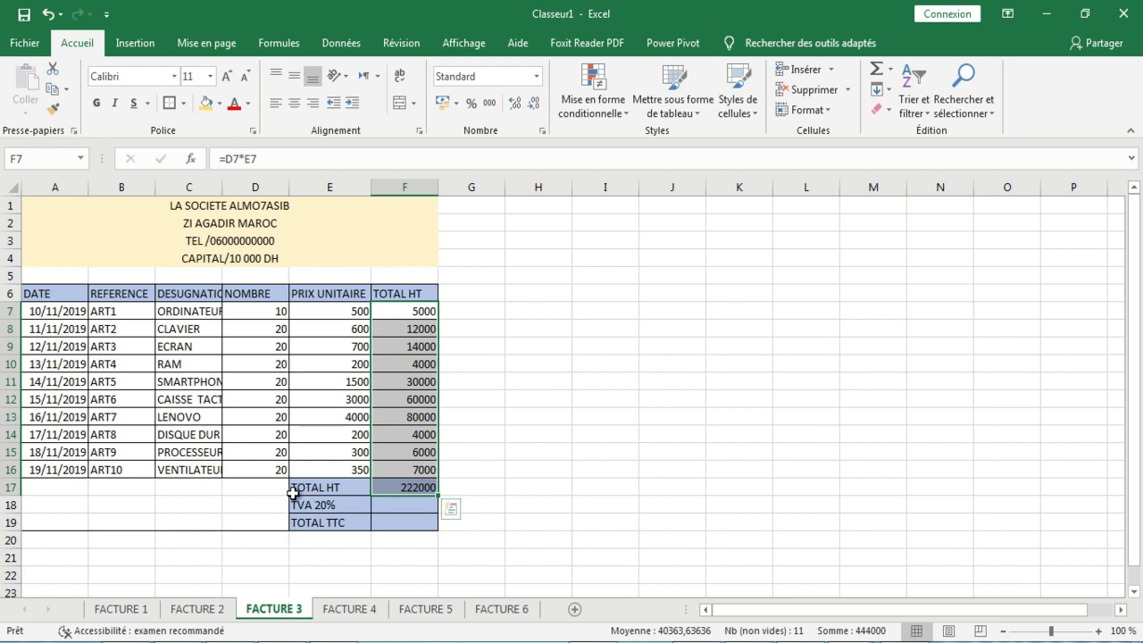
click(424, 489)
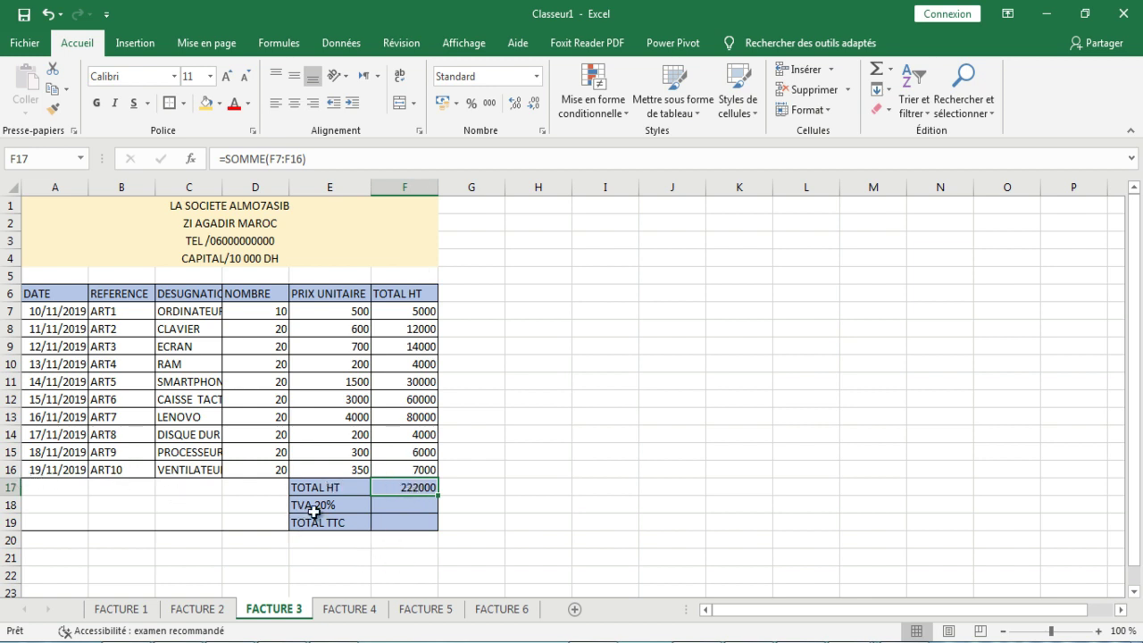
Calculate the 20 % TVA of FACTURE 3 in F18 with =F17*0,2
click(403, 507)
text(=)
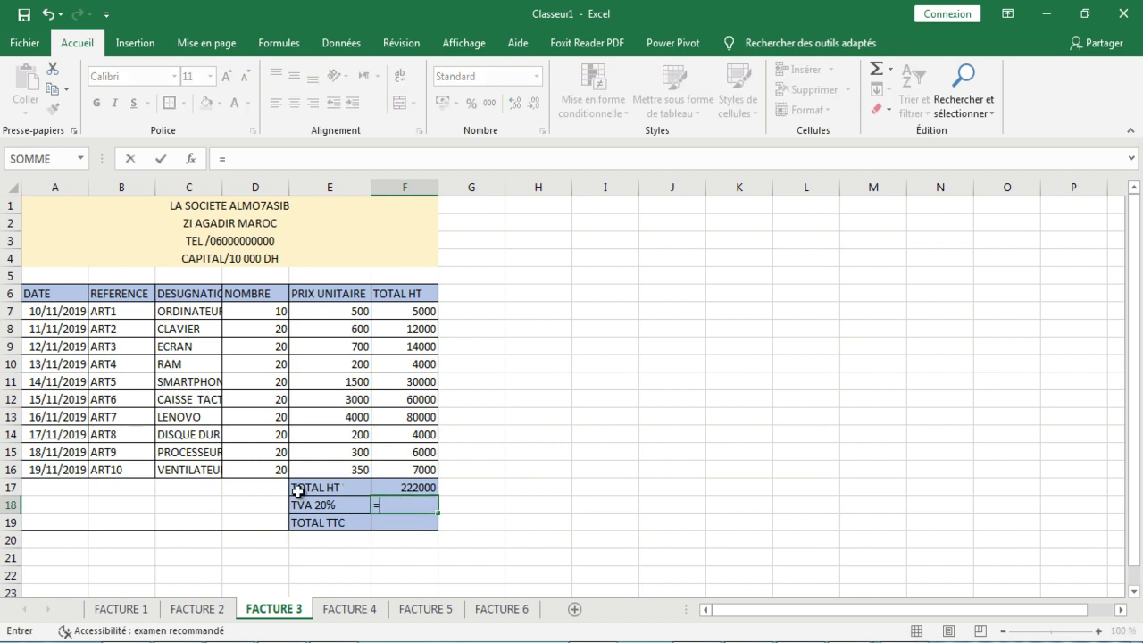
click(420, 488)
click(420, 487)
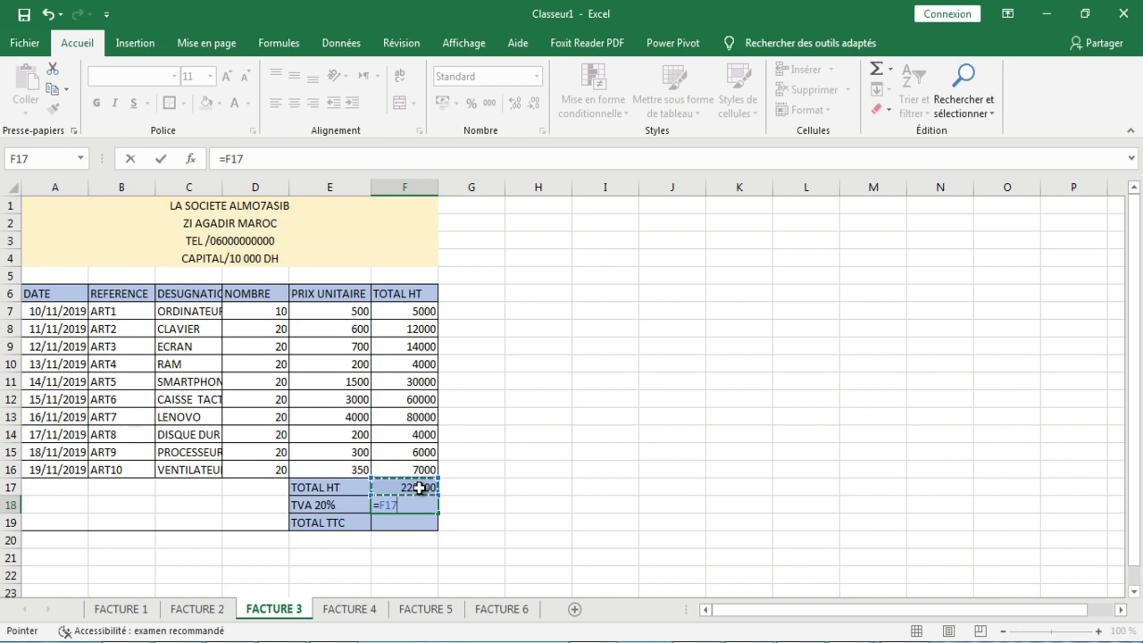
text(*)
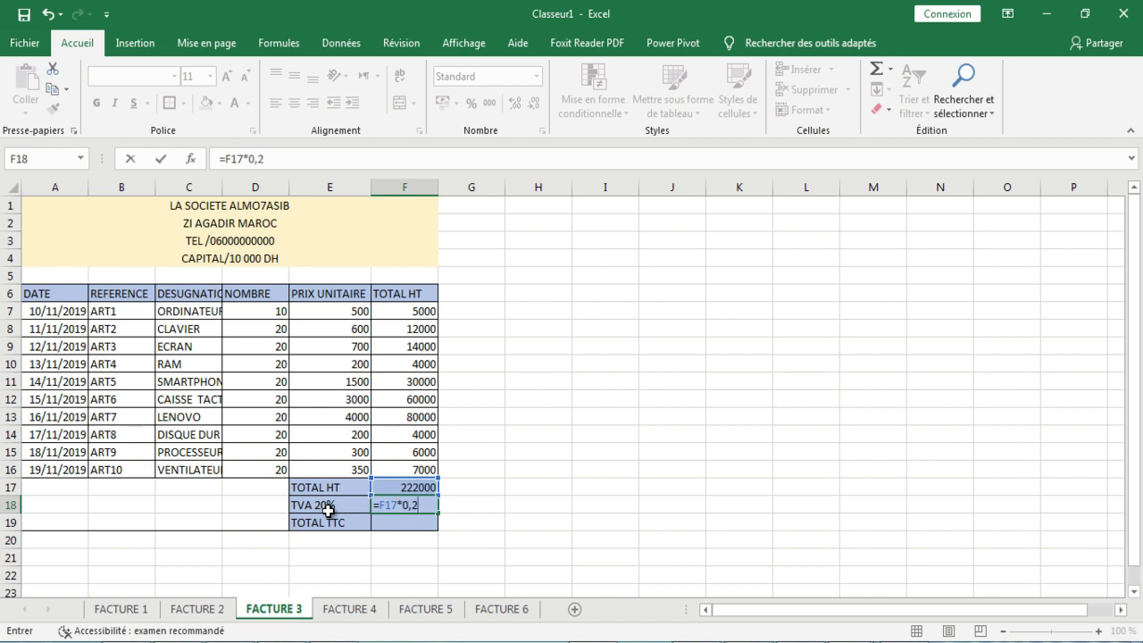
key(Return)
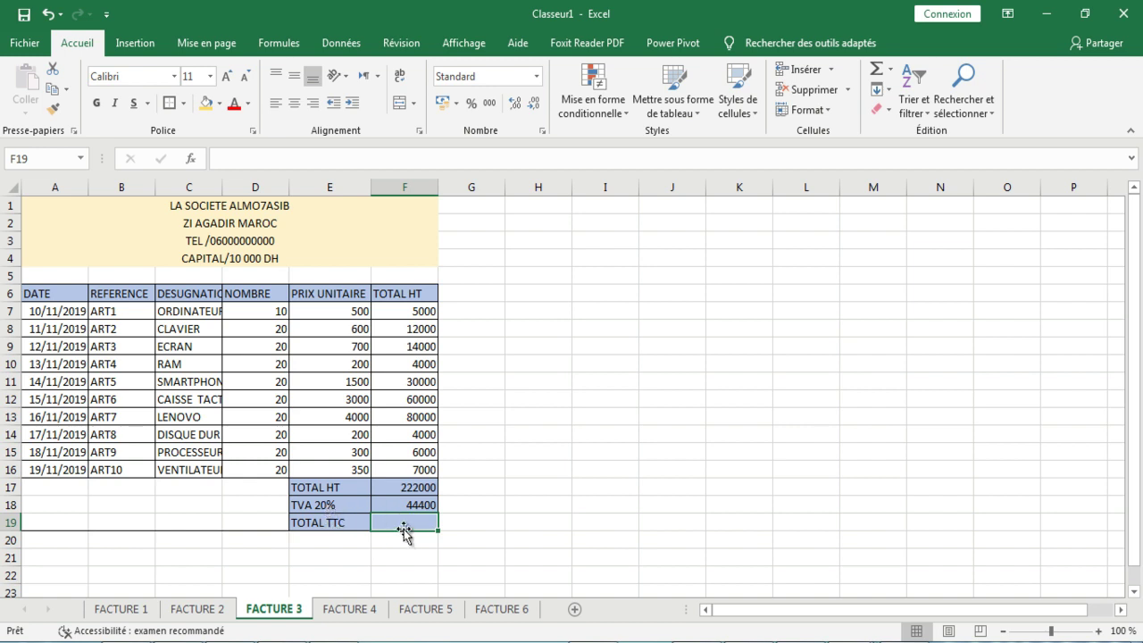
Calculate the TOTAL TTC in F19 by adding TOTAL HT and TVA with =F17+F18
text(=)
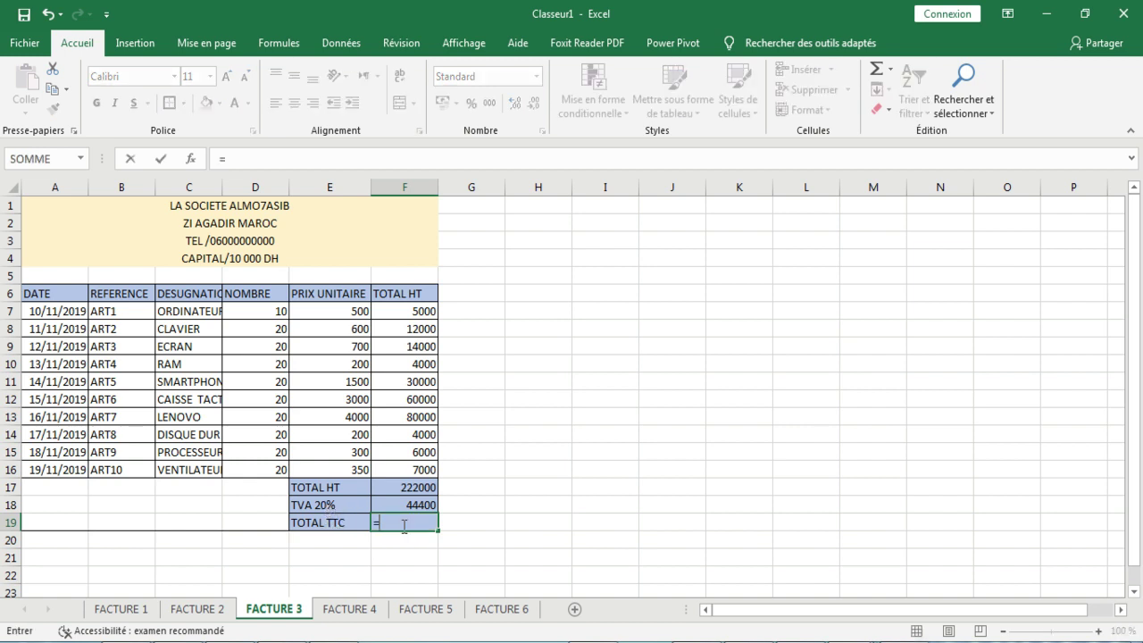
click(410, 488)
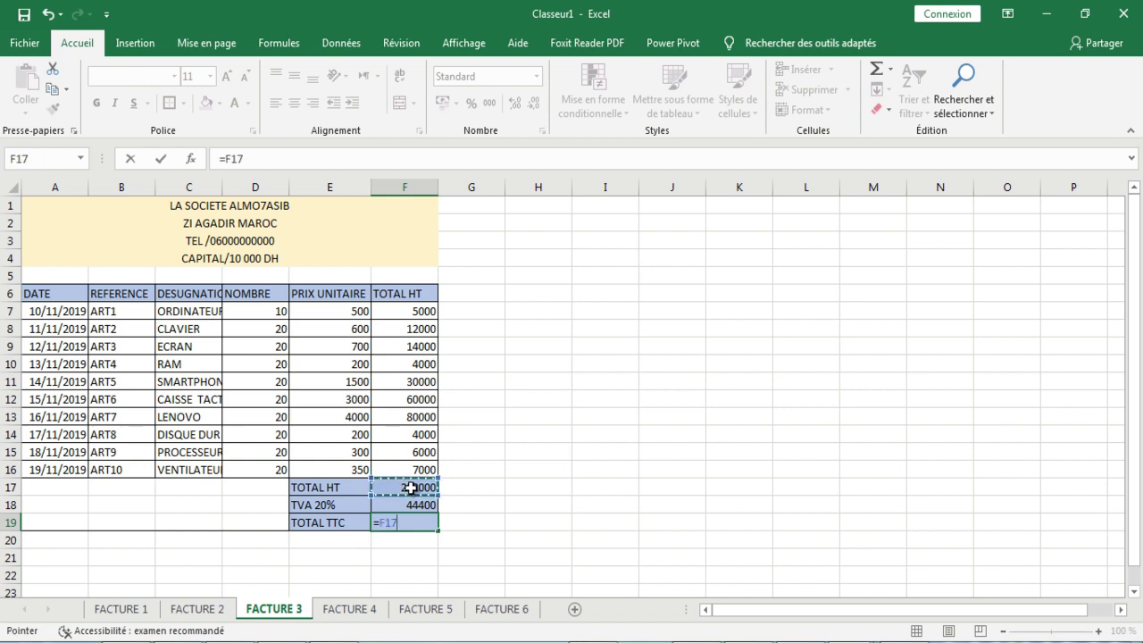
text(+)
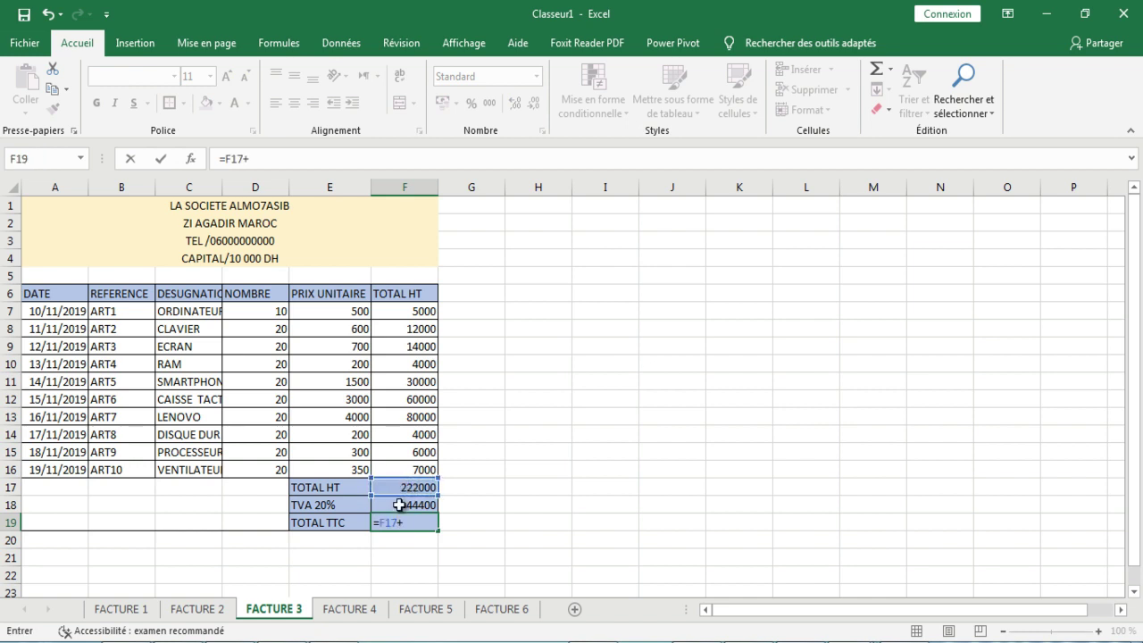
click(405, 506)
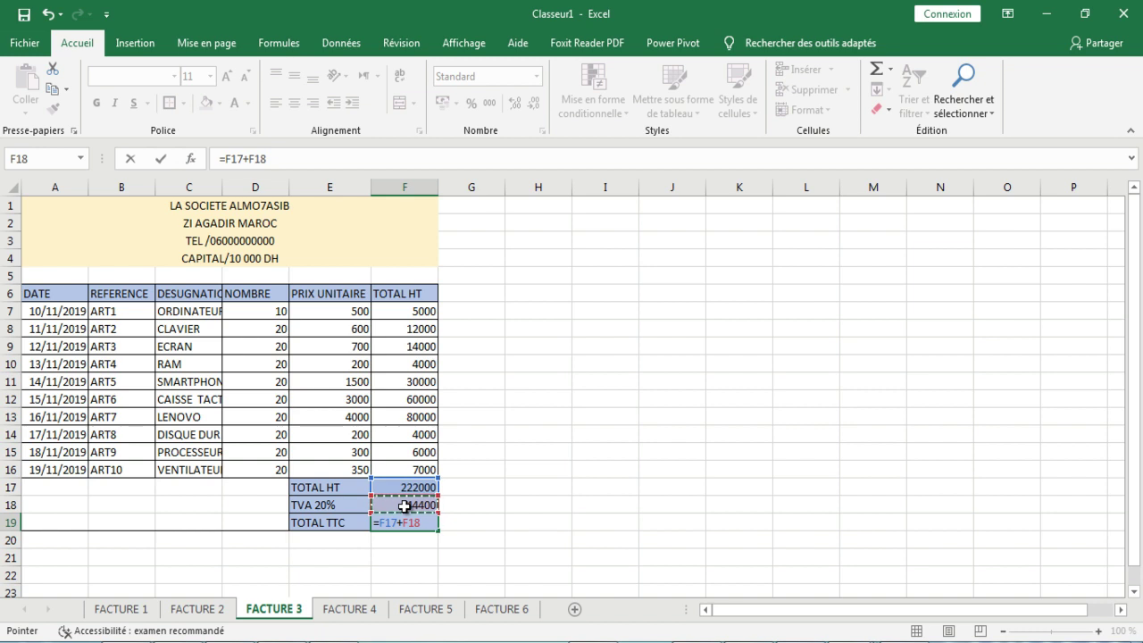
key(Return)
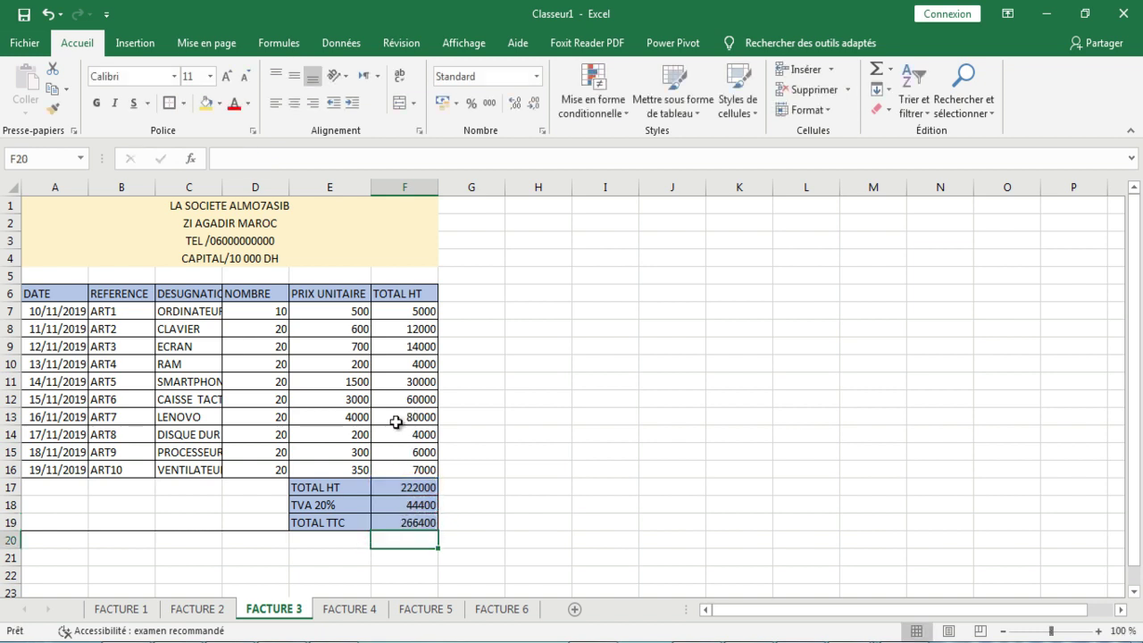
Format the PRIX UNITAIRE values E7:E16 with the Nombre category and two decimals
drag(356, 344, 358, 470)
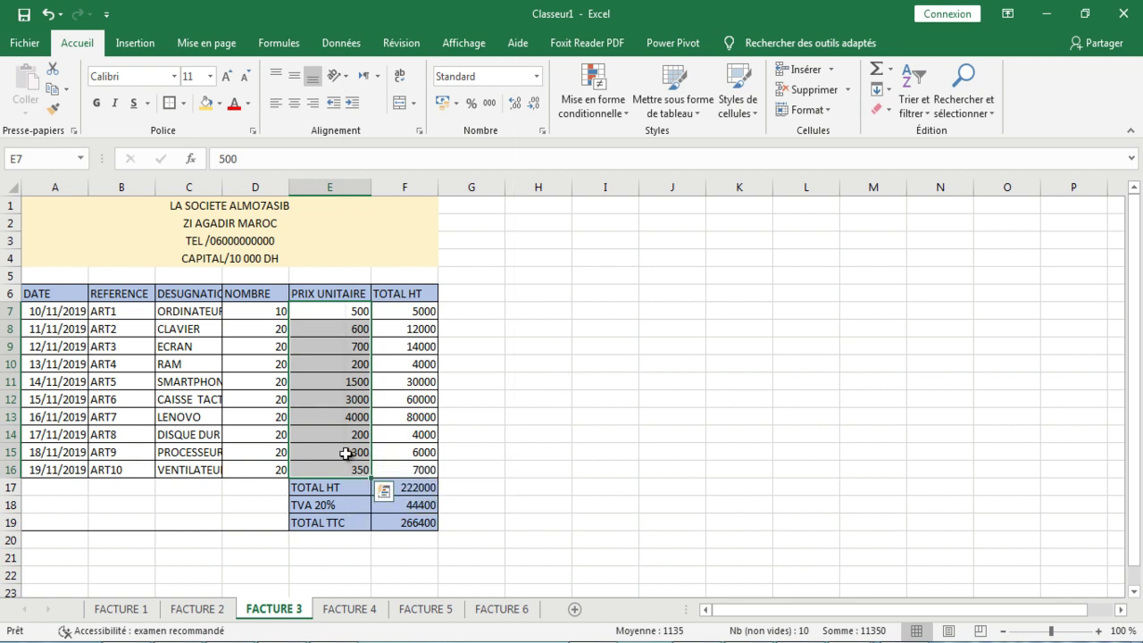
right_click(347, 456)
click(402, 378)
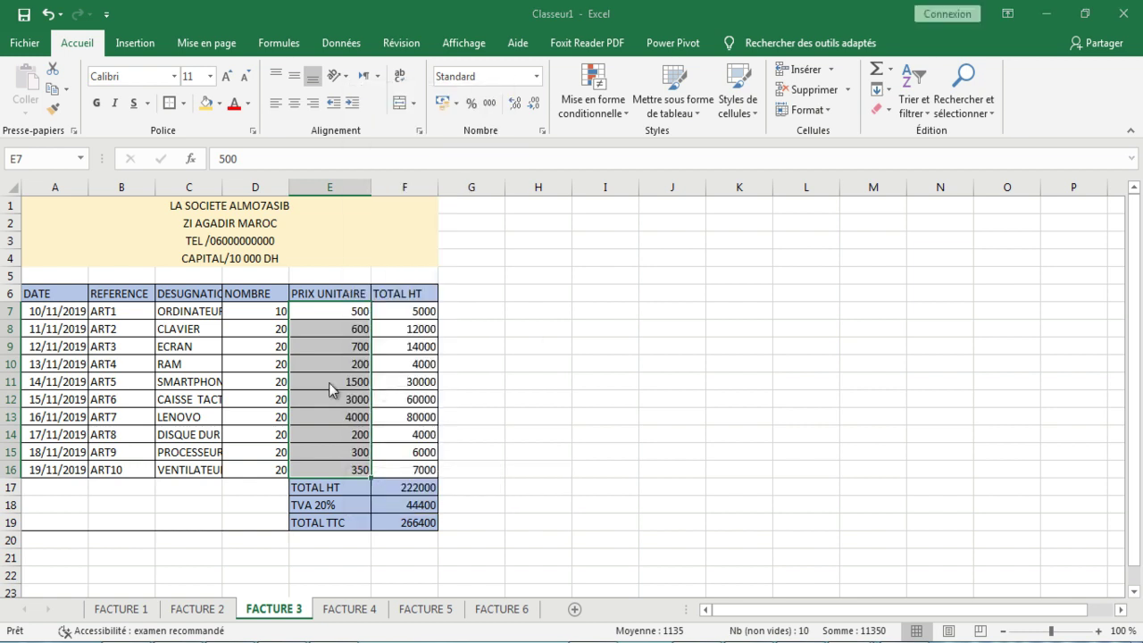
click(212, 270)
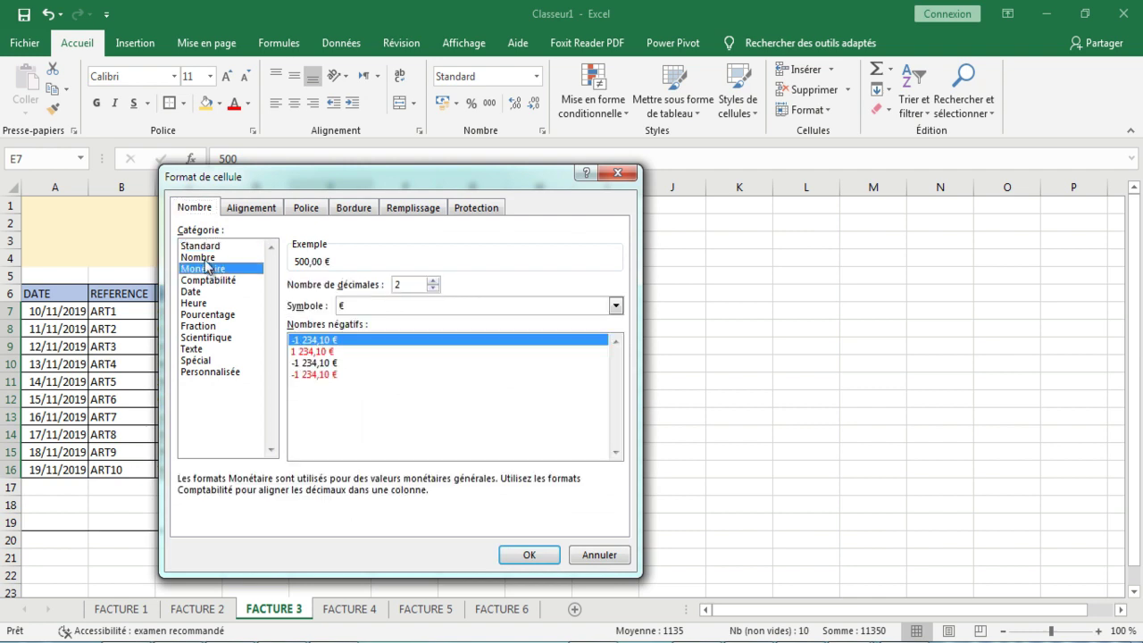
click(205, 258)
click(506, 554)
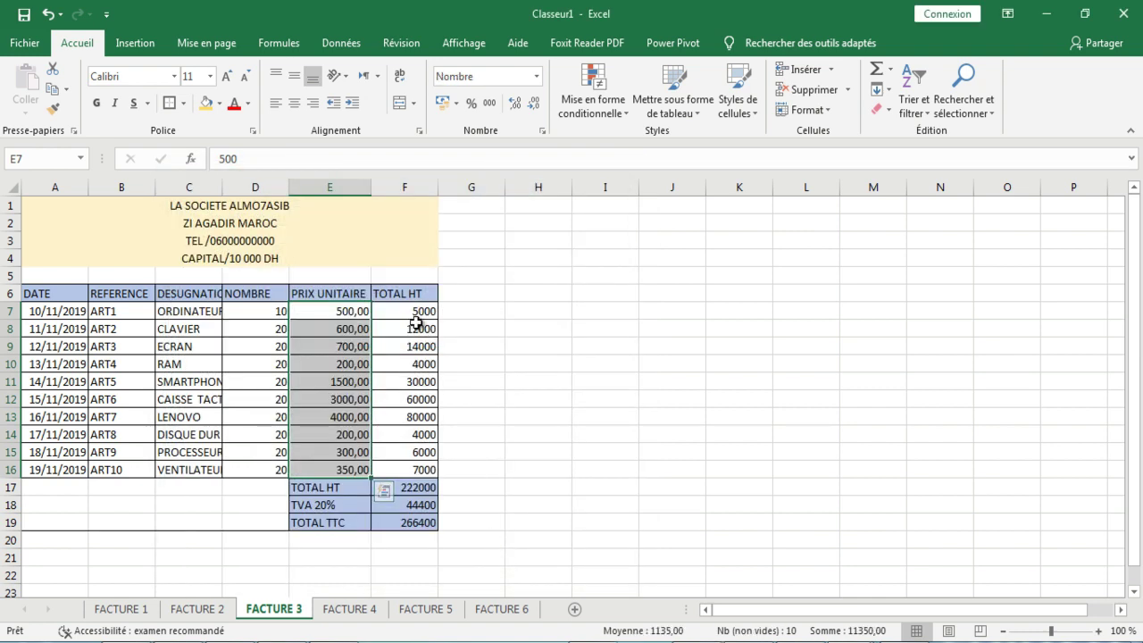
Format the TOTAL HT line amounts F7:F16 with the Nombre category and two decimals
drag(411, 313, 420, 468)
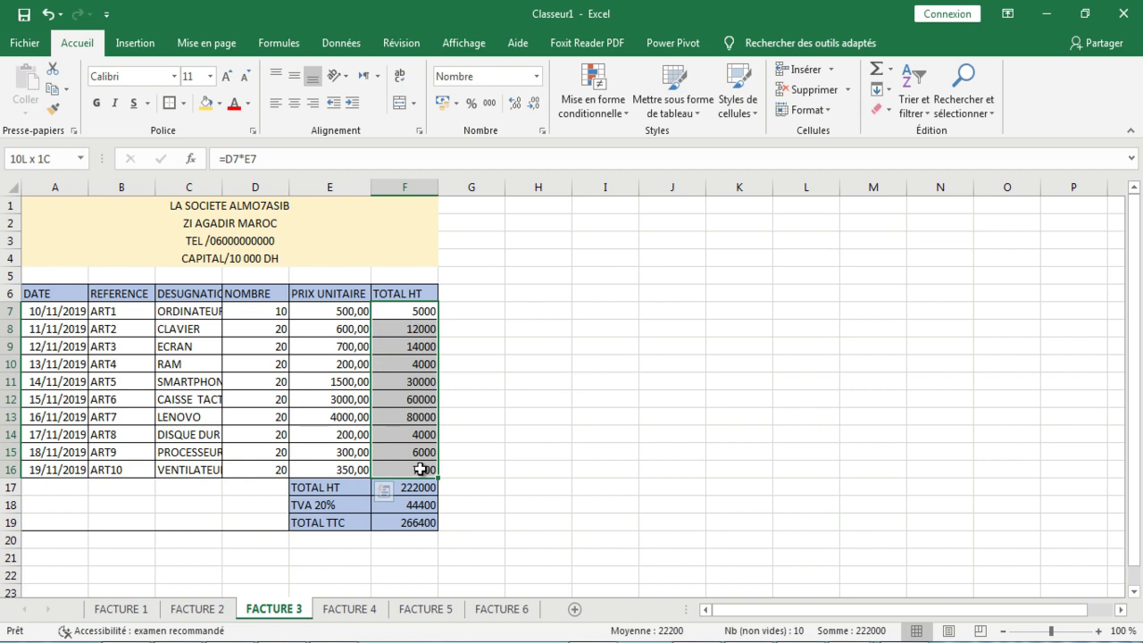
right_click(420, 469)
click(431, 387)
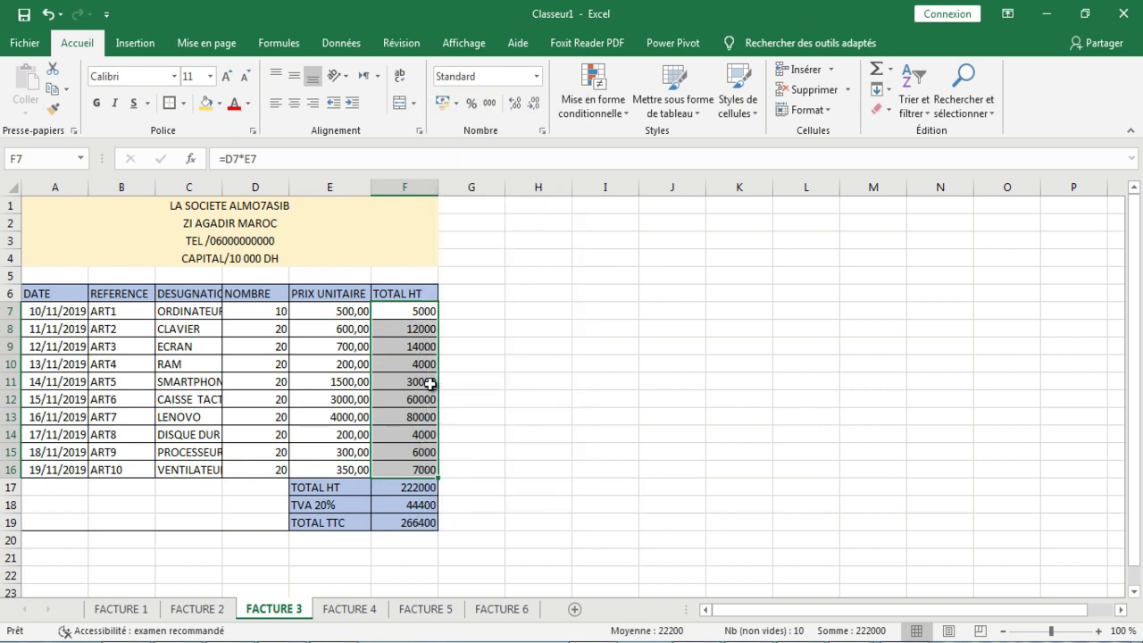
click(258, 269)
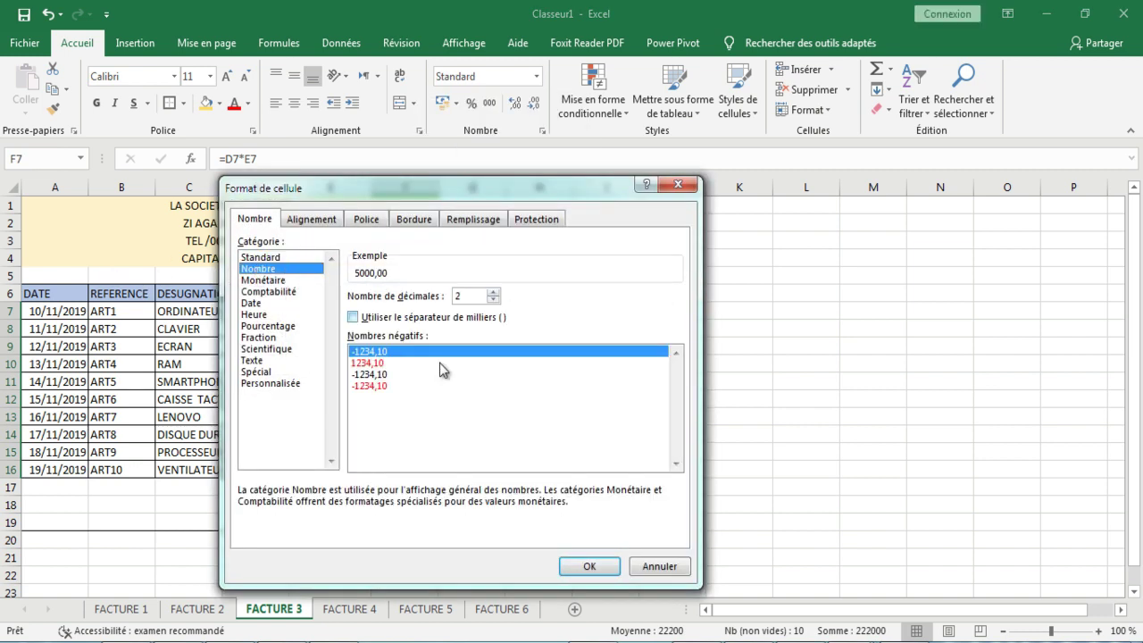
click(579, 565)
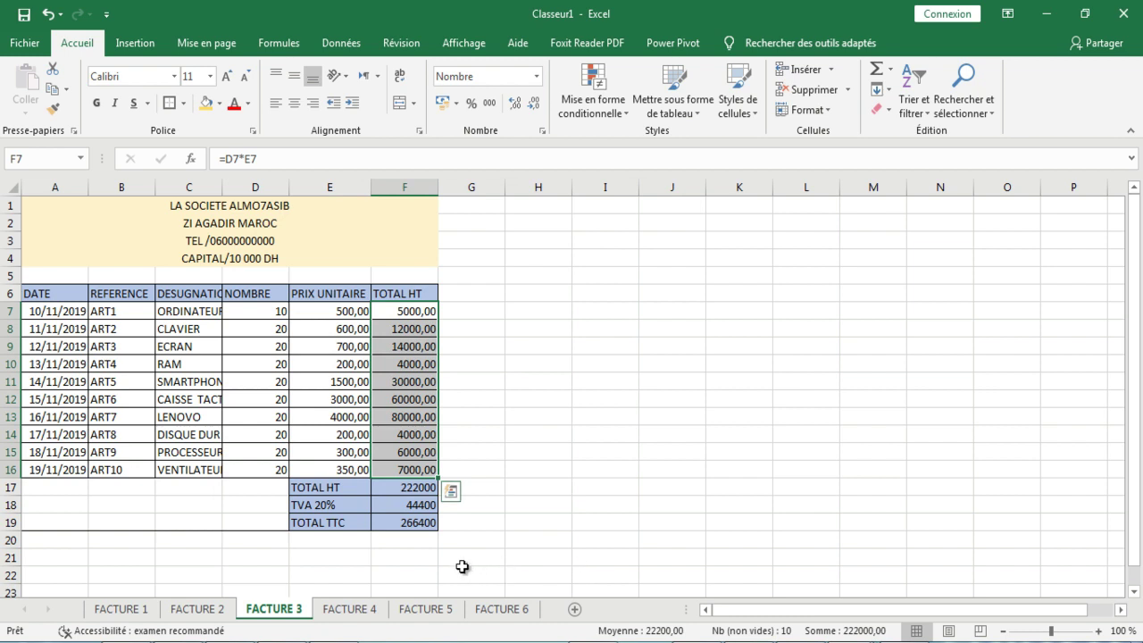
click(467, 467)
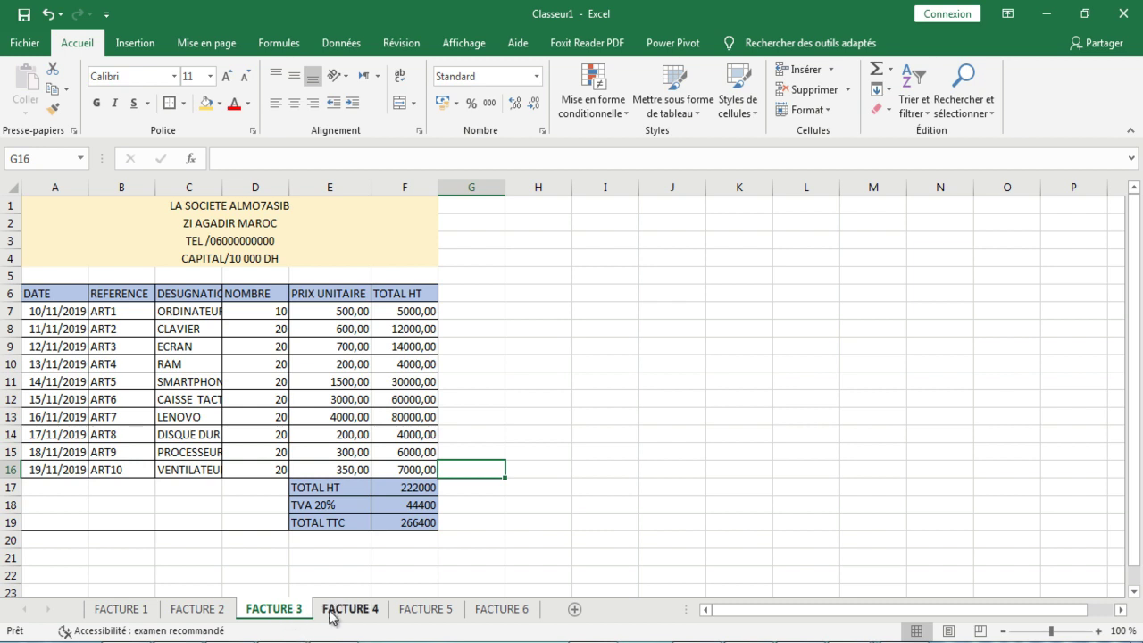
On FACTURE 5, calculate the PRIX of article M1 in D7 with =B7*C7 and copy the formula down to D11
click(430, 615)
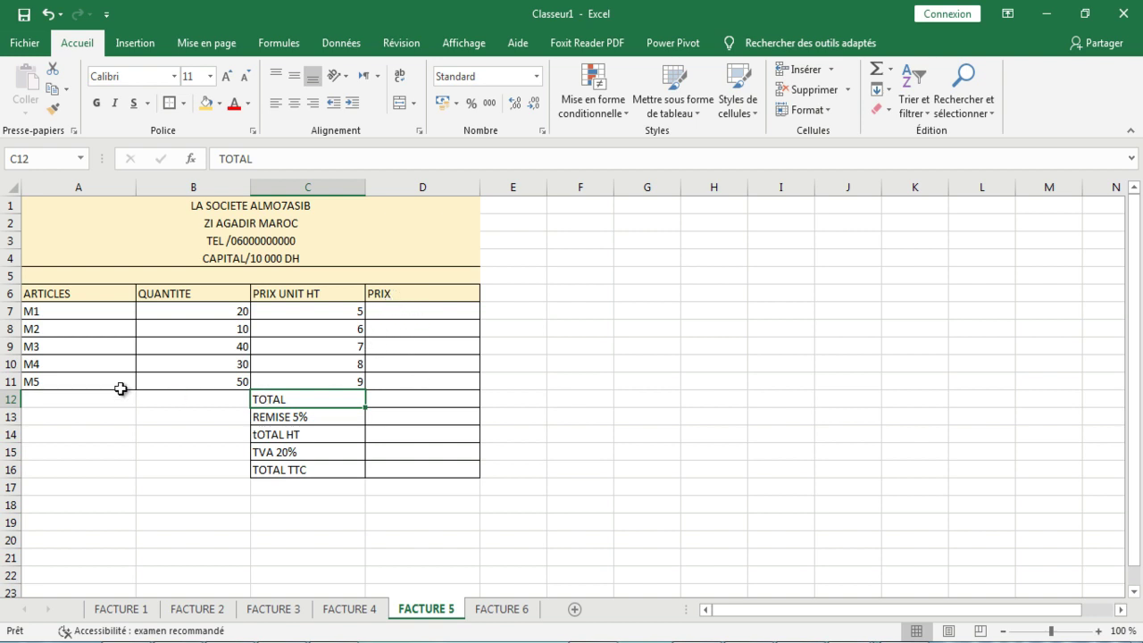
click(401, 310)
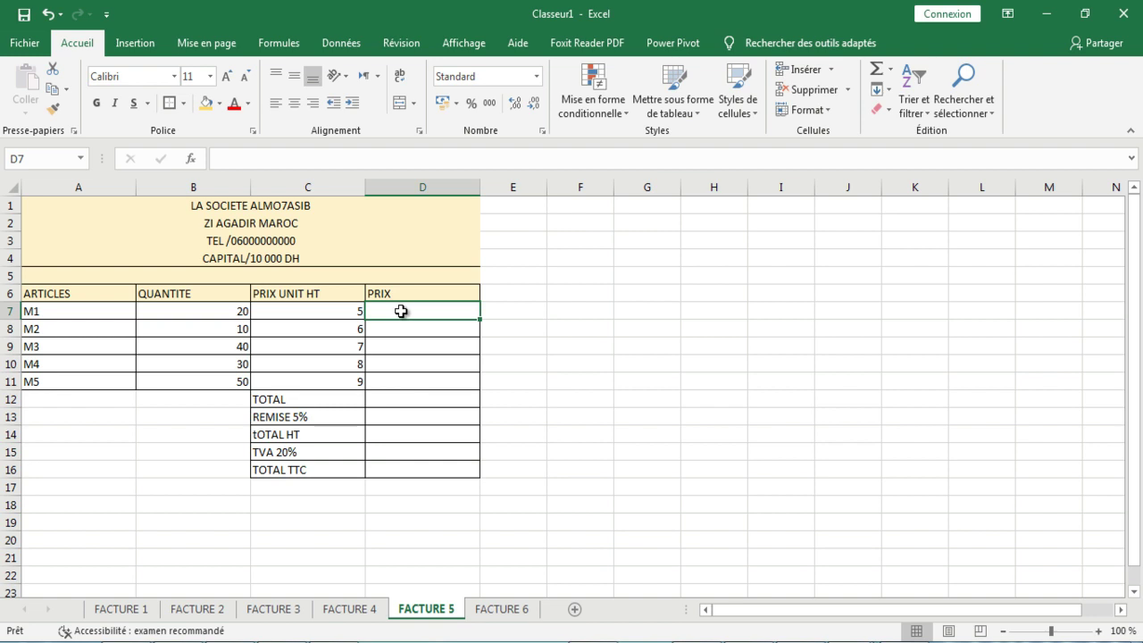
text(=)
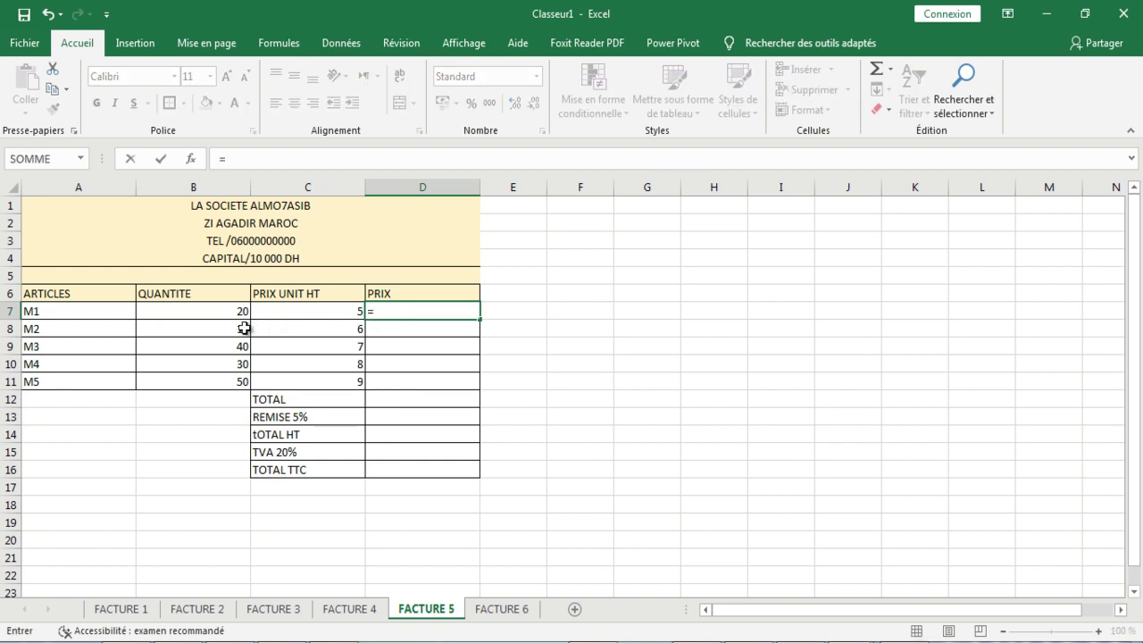
click(231, 313)
text(*)
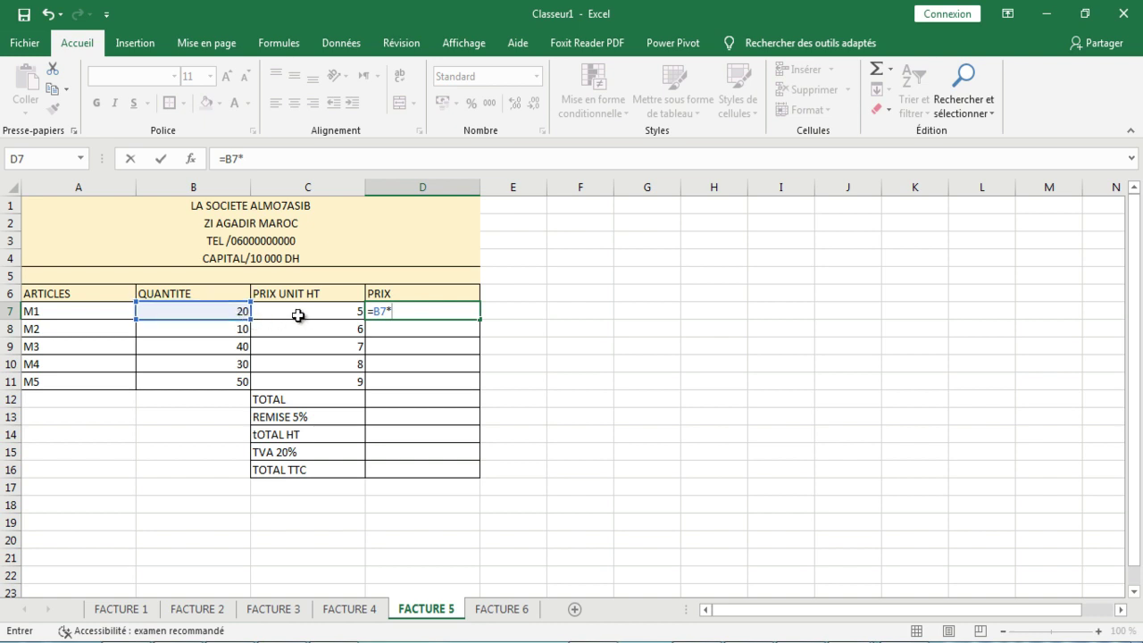
click(344, 310)
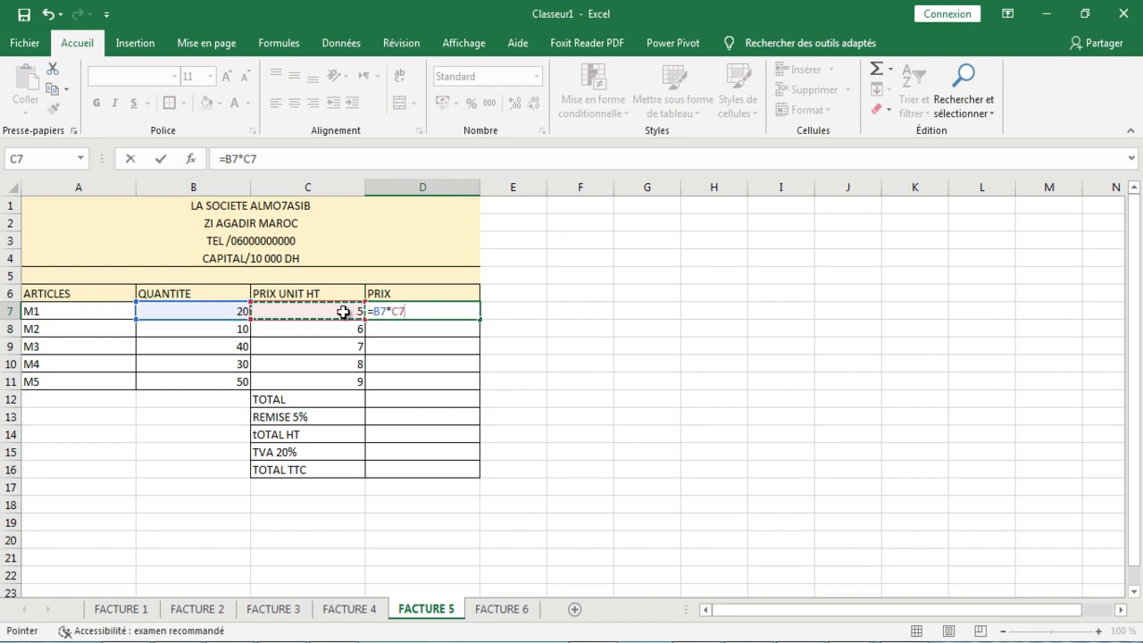
key(Return)
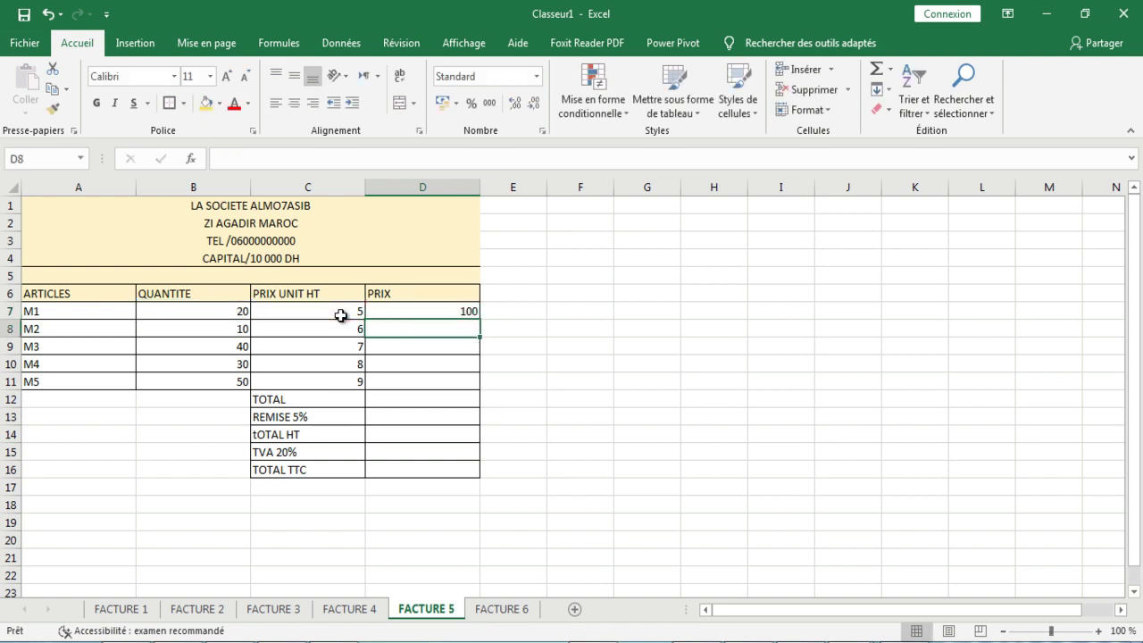
click(461, 314)
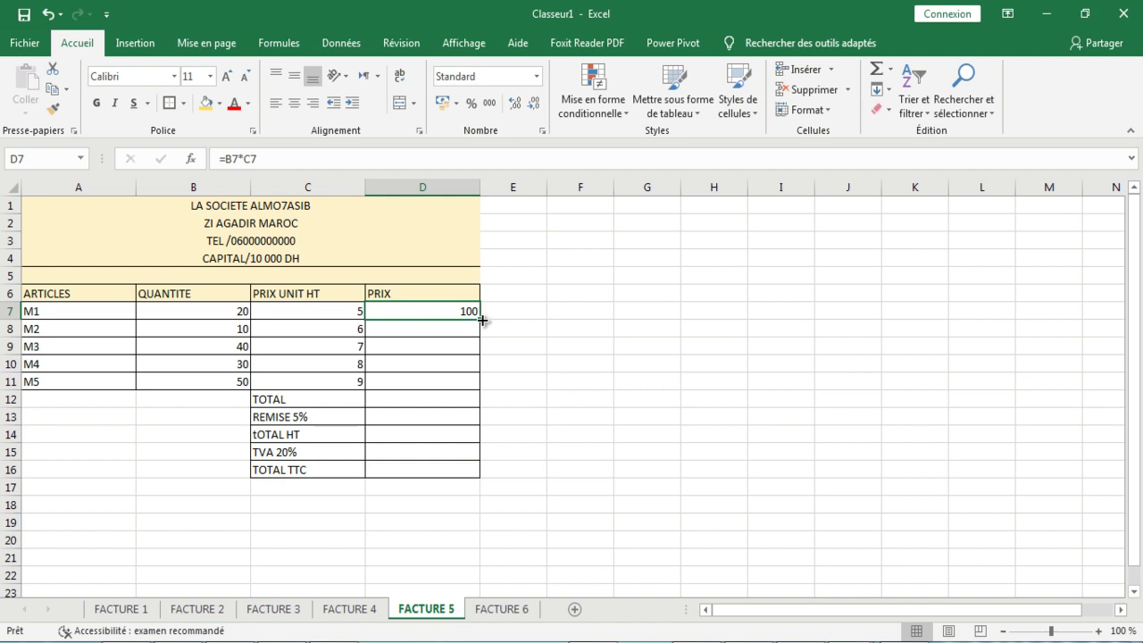
drag(480, 318, 473, 385)
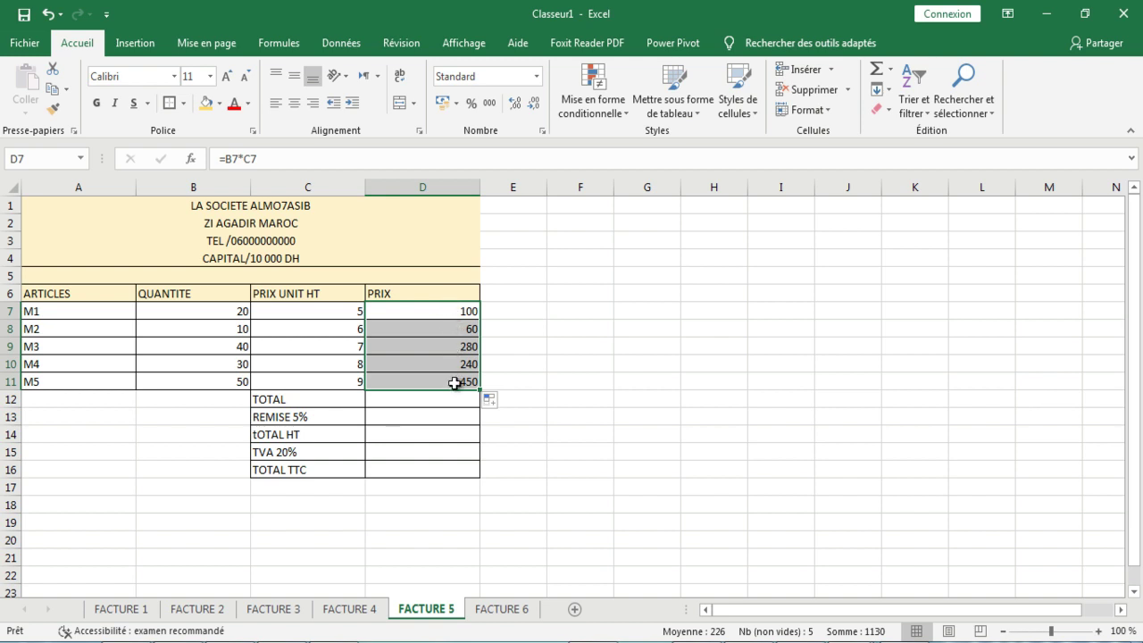
Sum the prices D7:D11 into the TOTAL cell D12 with AutoSum and check its formula
click(413, 404)
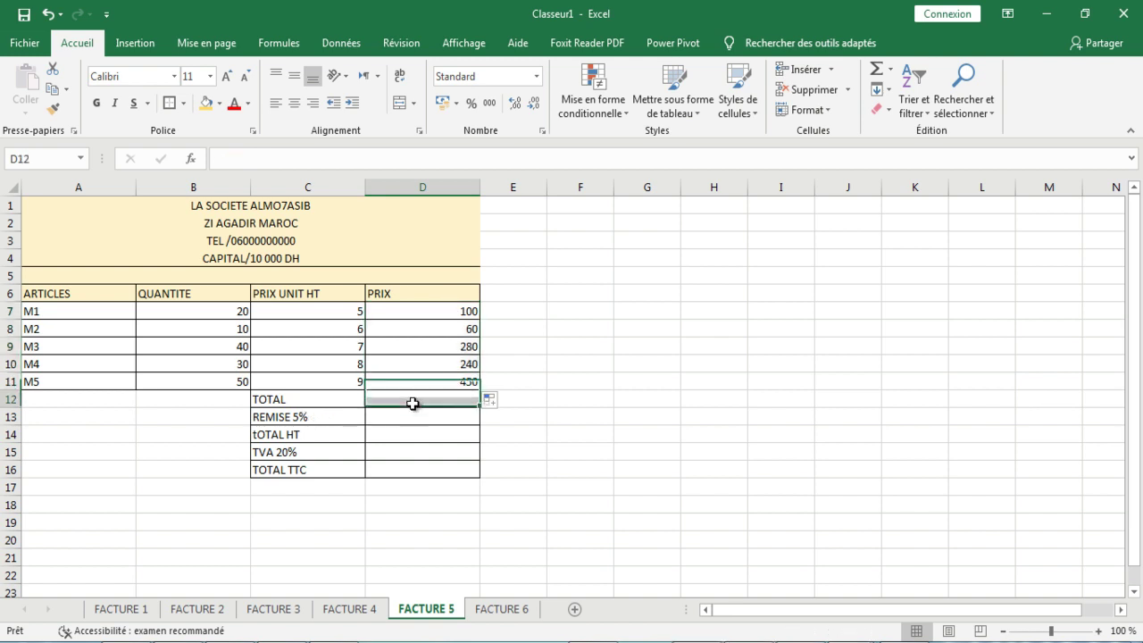
drag(439, 312, 435, 379)
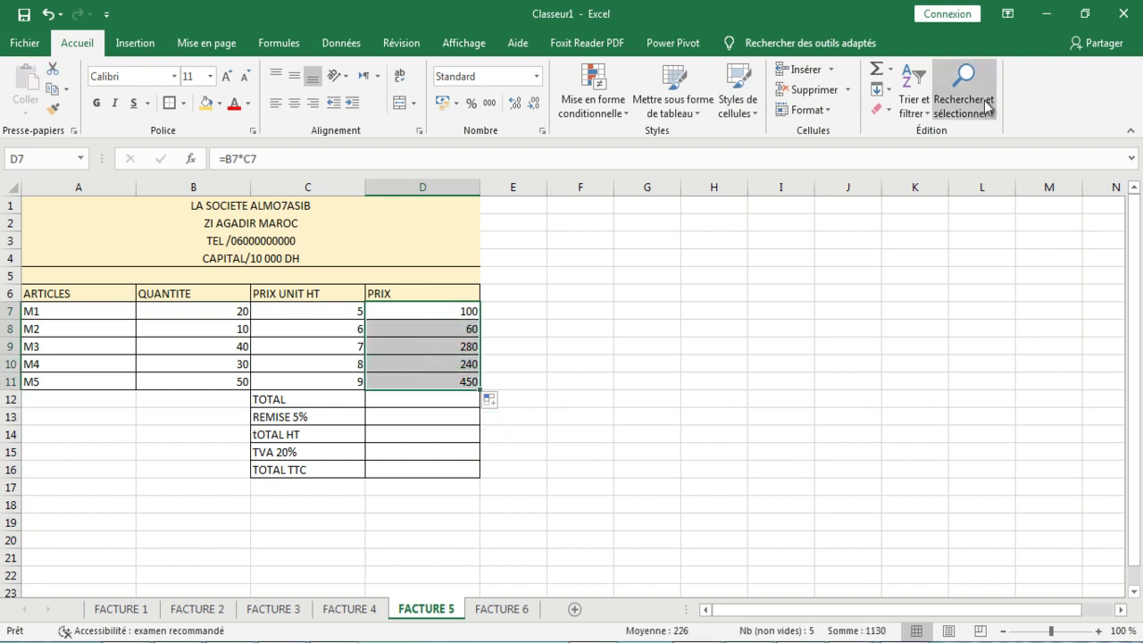
click(880, 71)
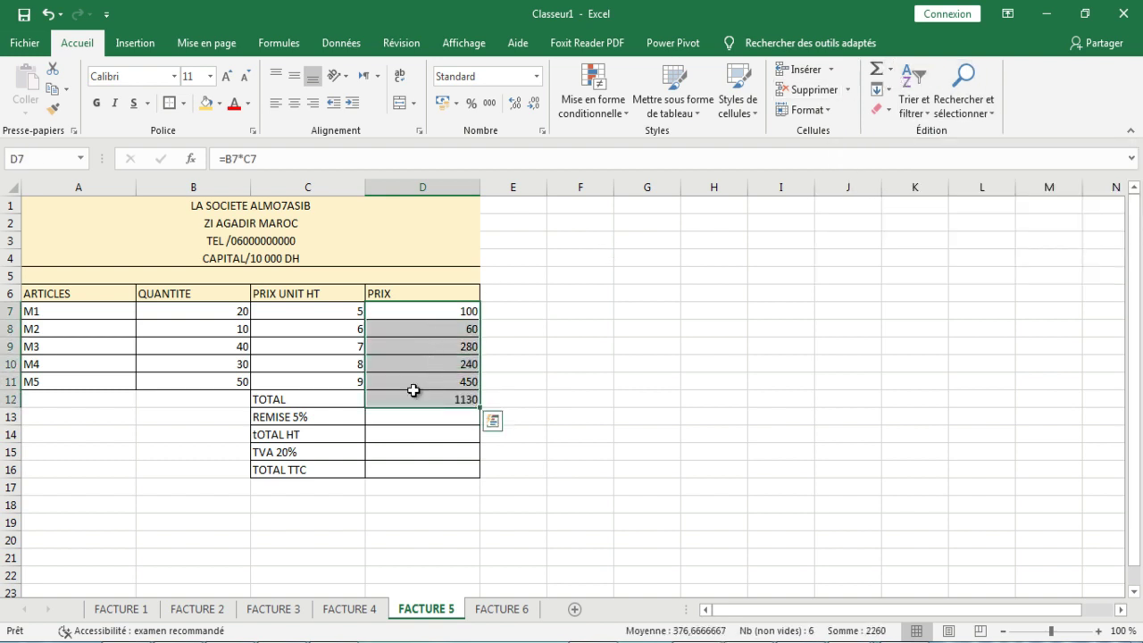
click(434, 430)
click(443, 400)
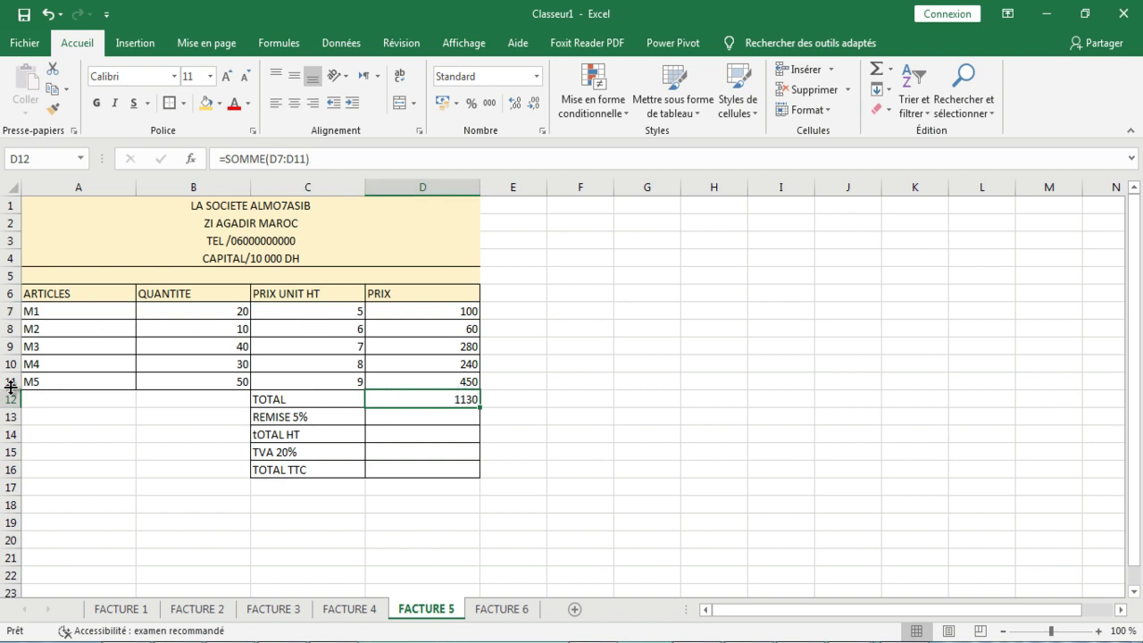
click(457, 416)
click(460, 400)
Calculate the 5 % REMISE in D13 with =D12*0,05
click(398, 417)
text(=)
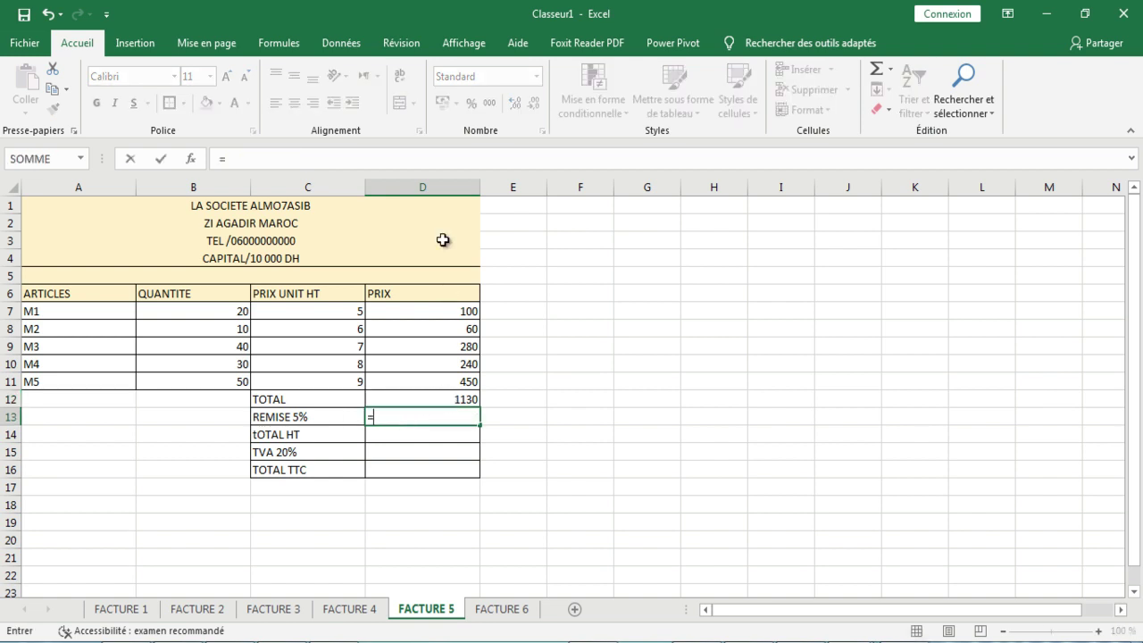
click(463, 400)
text(*)
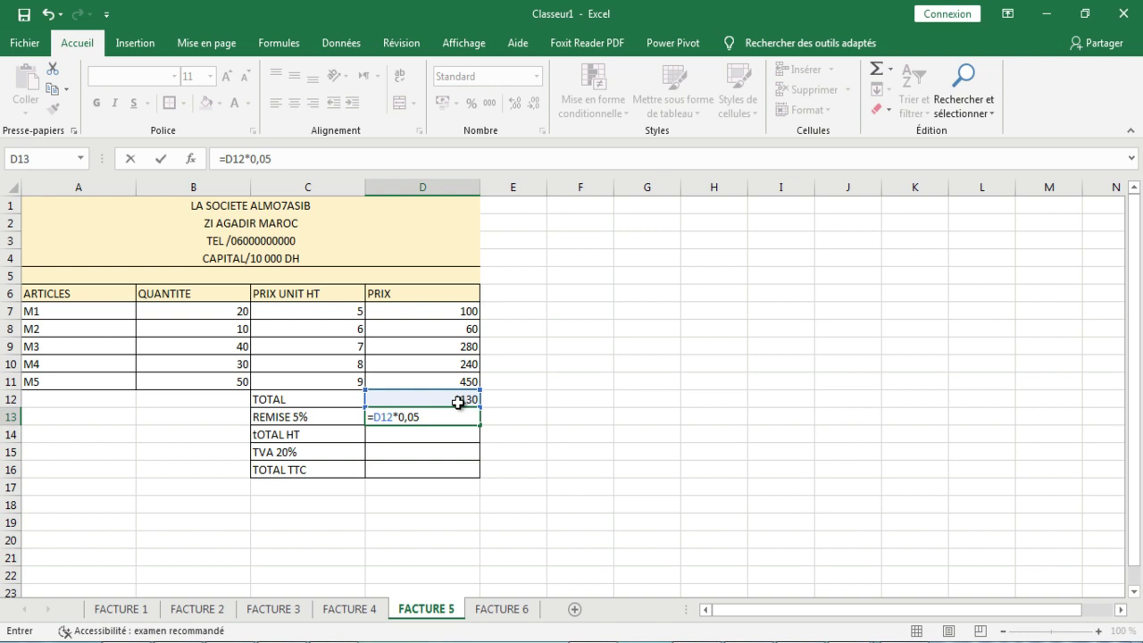
key(Return)
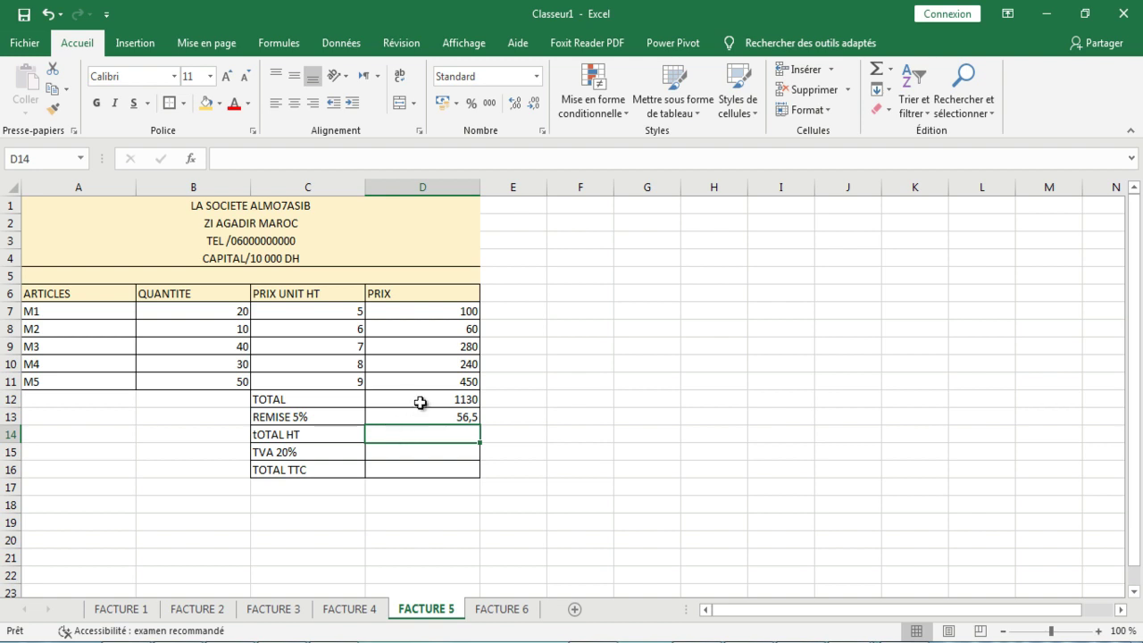
Calculate the TOTAL HT in D14 by subtracting the discount from the total with =D12-D13
click(460, 401)
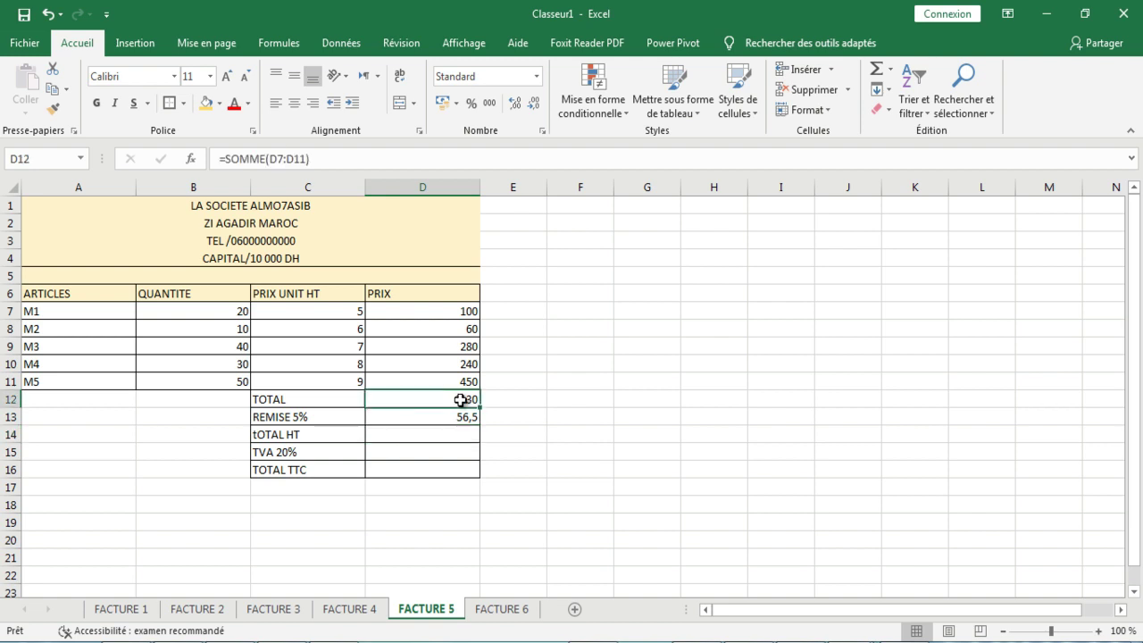
click(428, 434)
text(=)
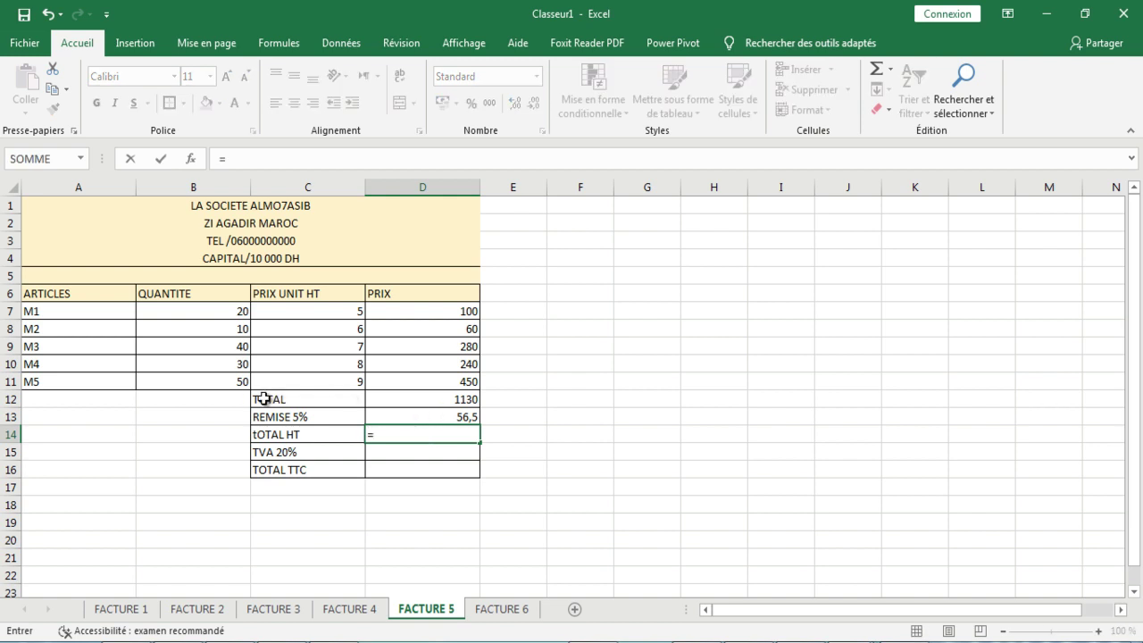
click(445, 399)
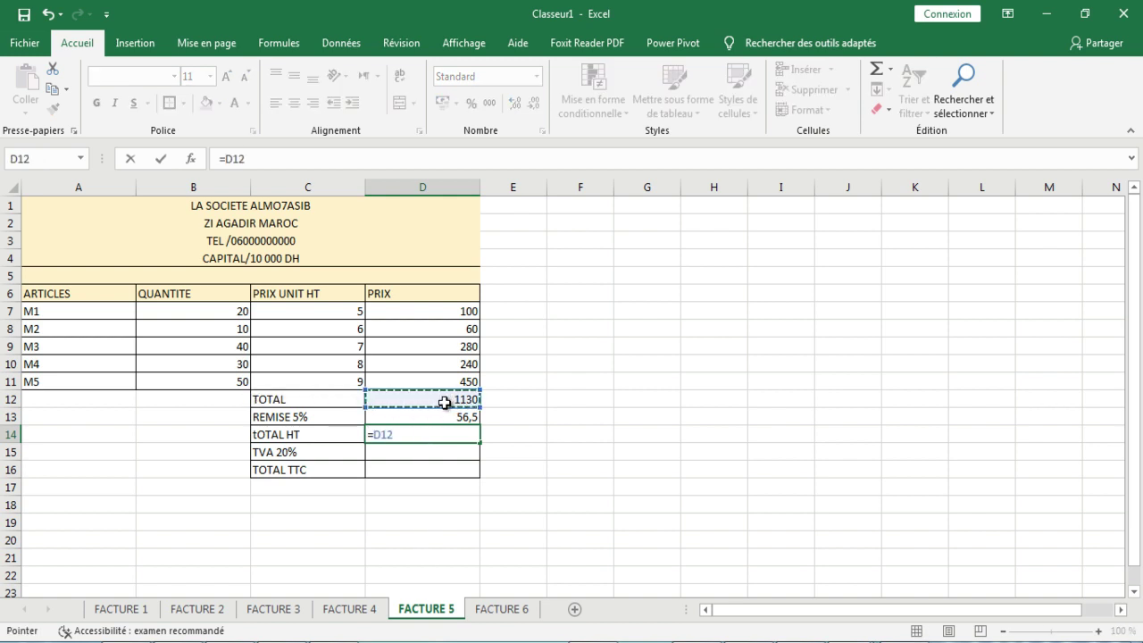
text(-)
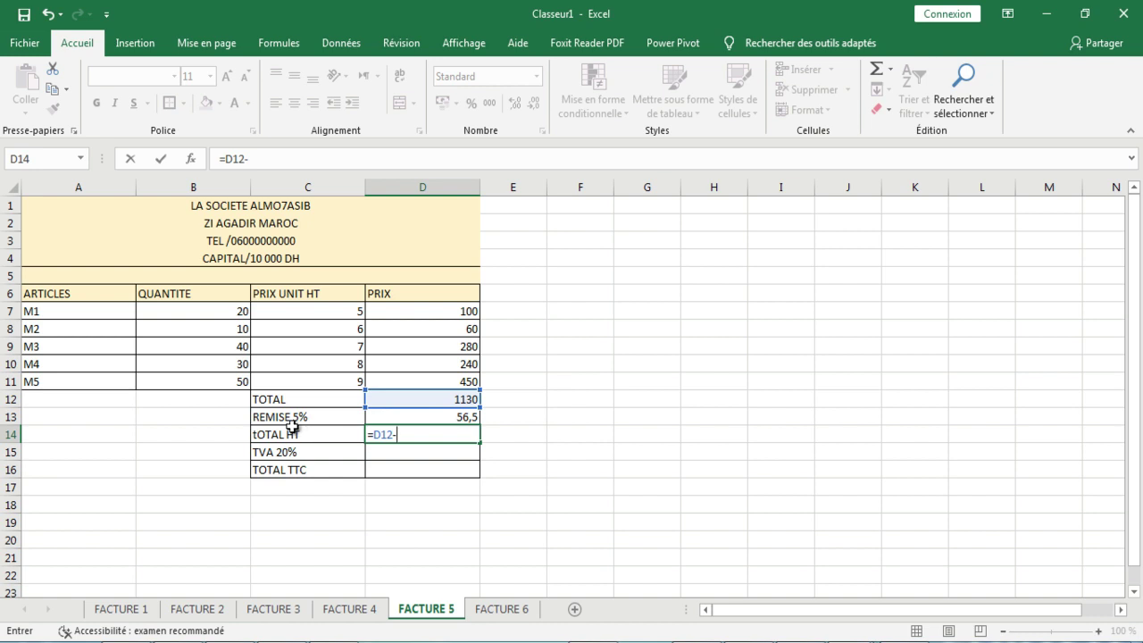
click(457, 418)
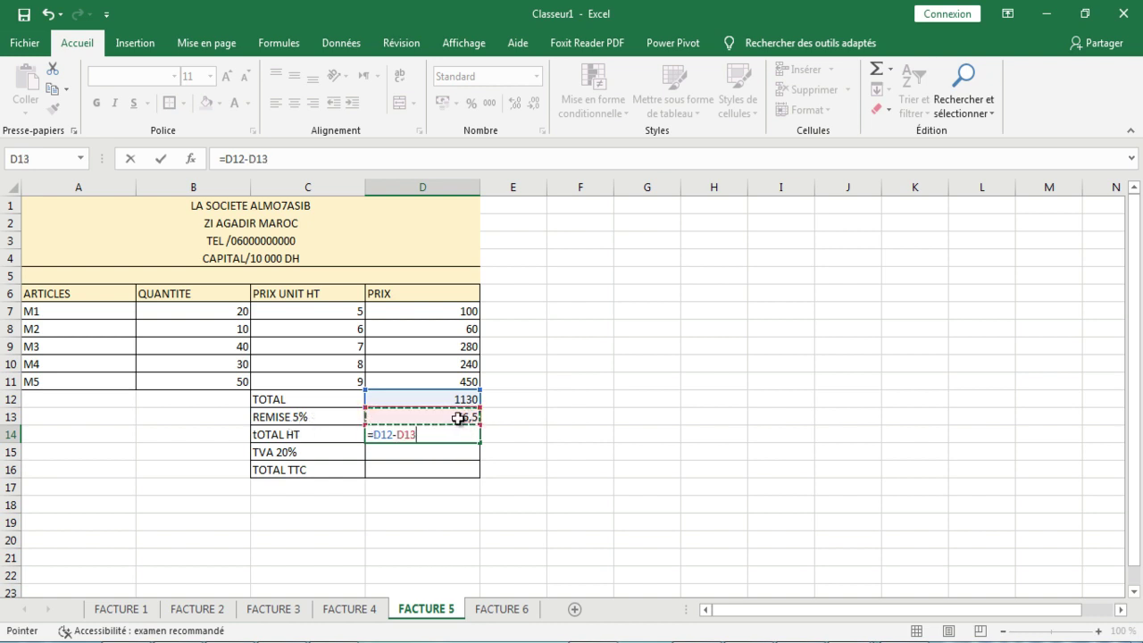
key(Return)
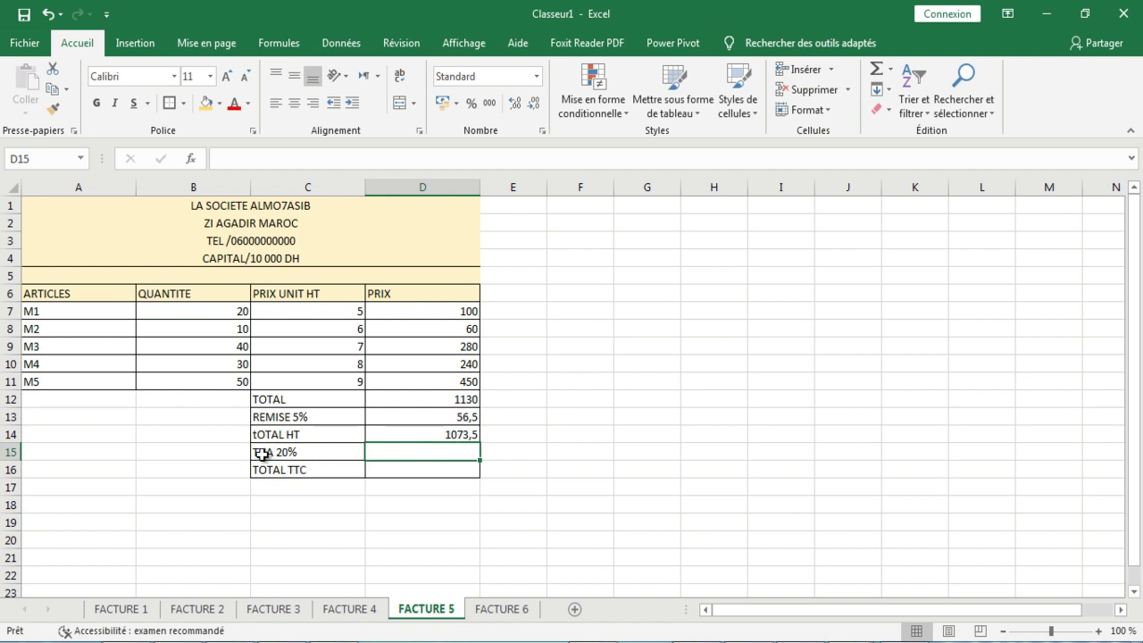
Calculate the 20 % TVA on the TOTAL HT in D15 with =D14*20%
text(=)
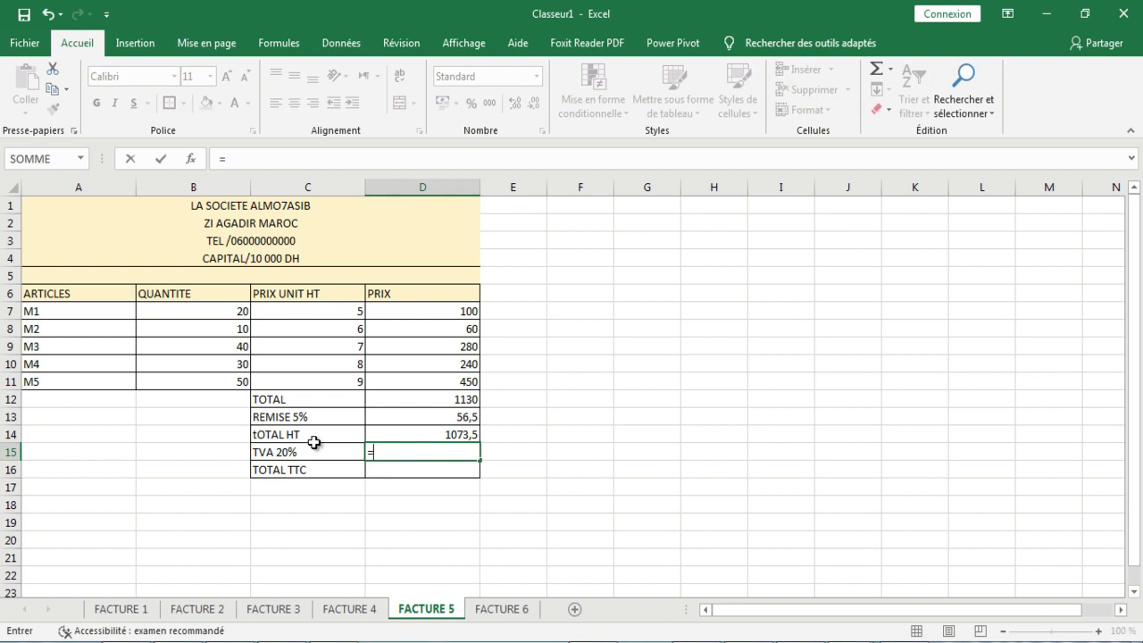
click(468, 433)
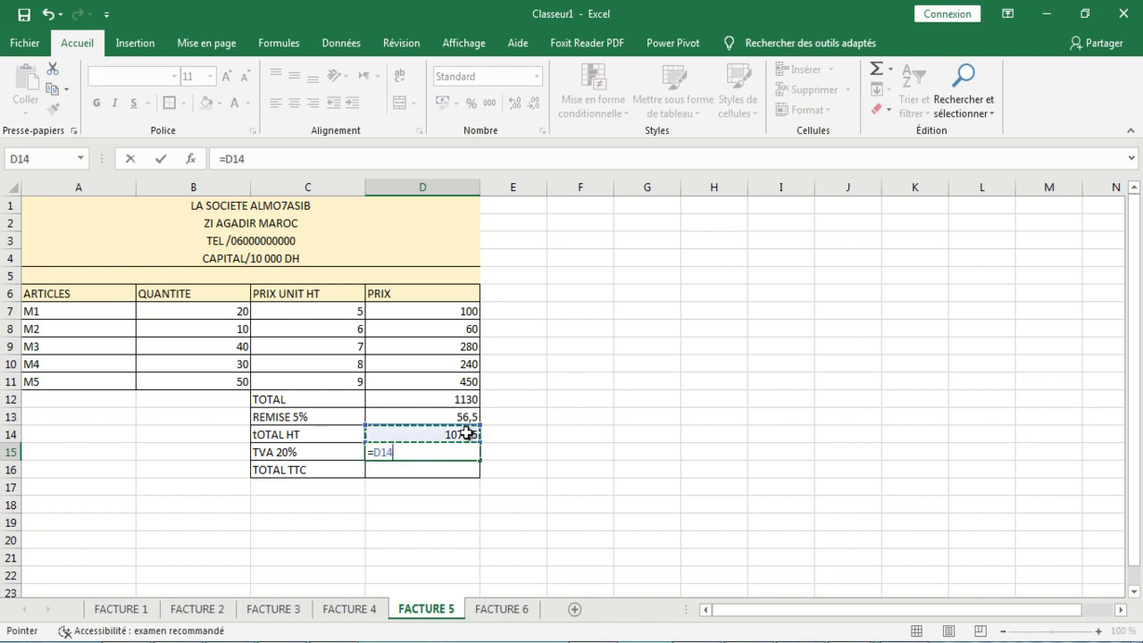
text(*)
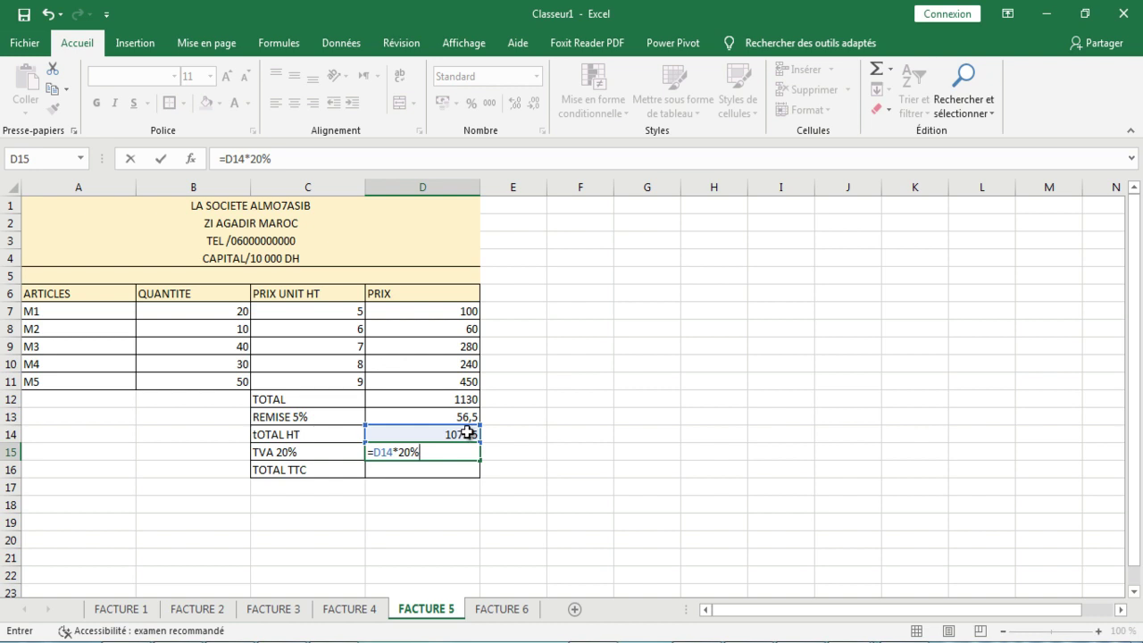
key(Return)
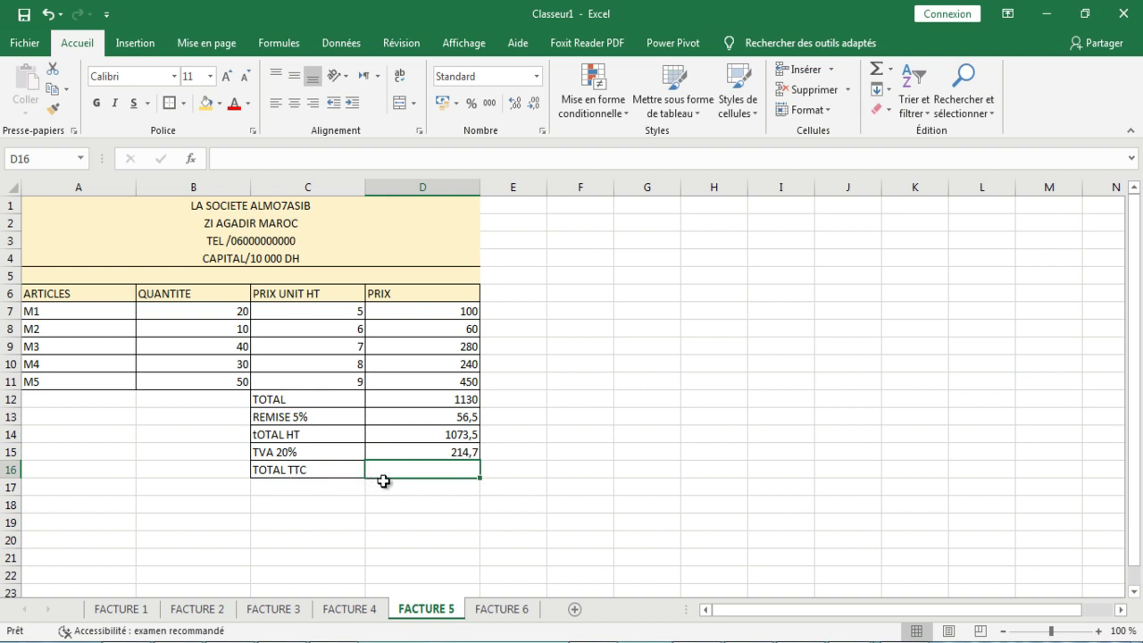
Calculate the TOTAL TTC in D16 by adding the TVA to the TOTAL HT with =D14+D15
text(=)
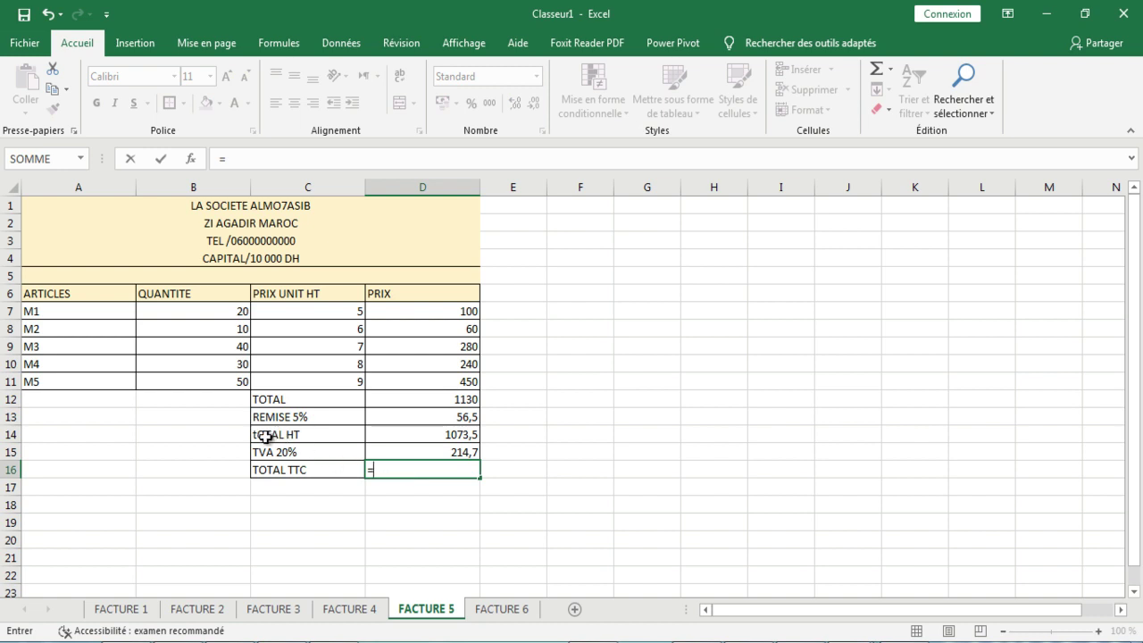
click(451, 436)
text(+)
click(449, 453)
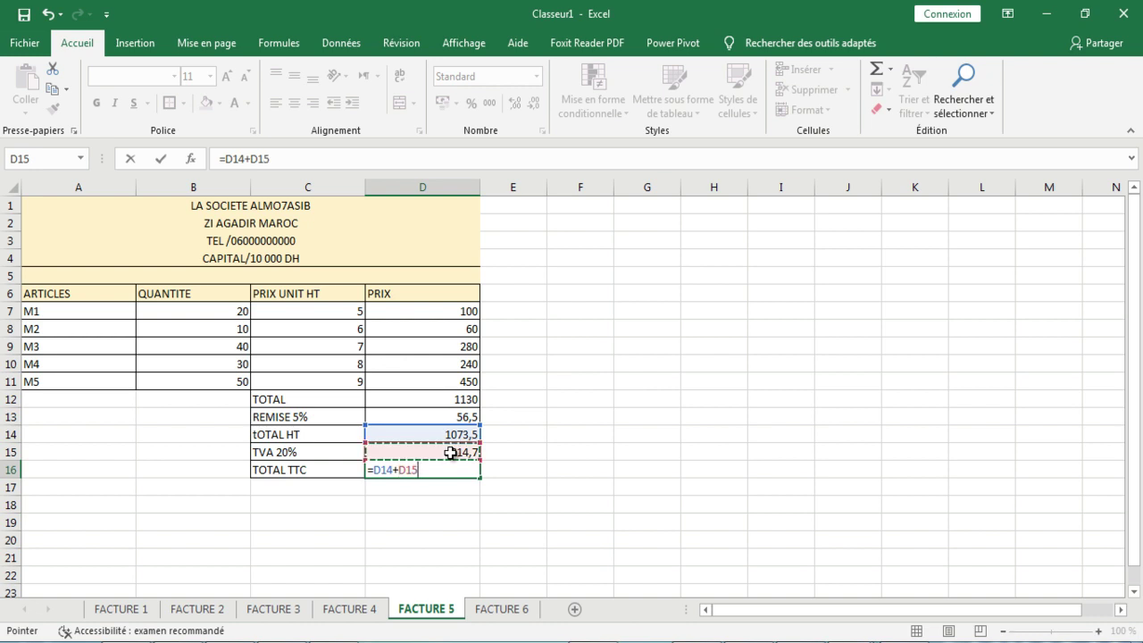
key(Return)
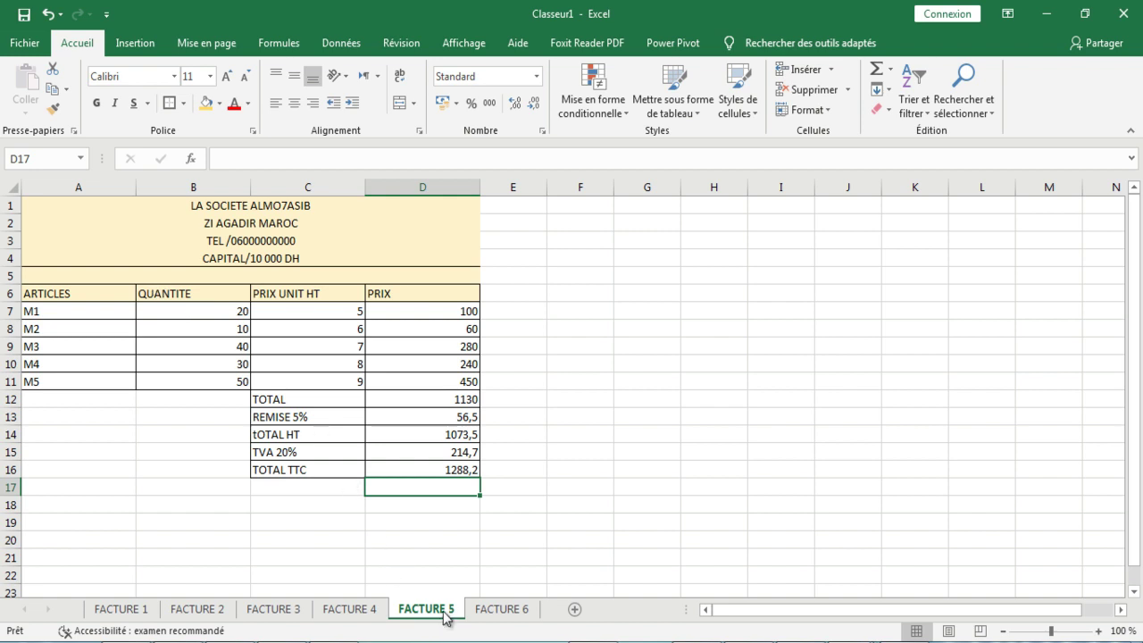
On the FACTURE 6 sheet, calculate the PRIX of article M1 in D7 with =B7*C7
click(502, 608)
scroll(328, 480, down, 2)
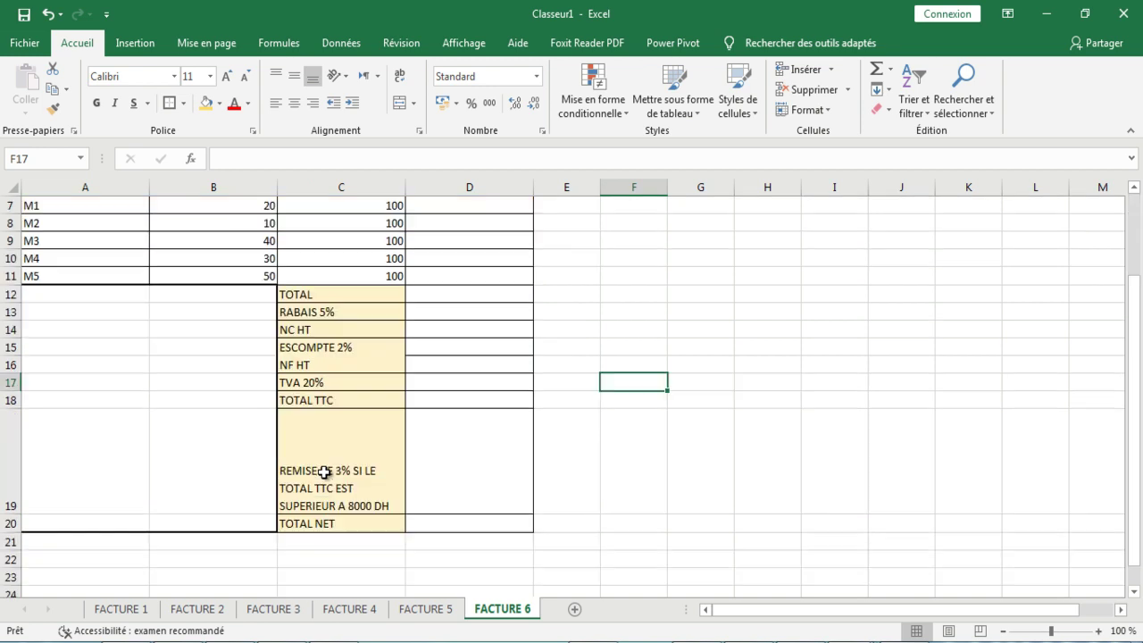
scroll(342, 468, up, 2)
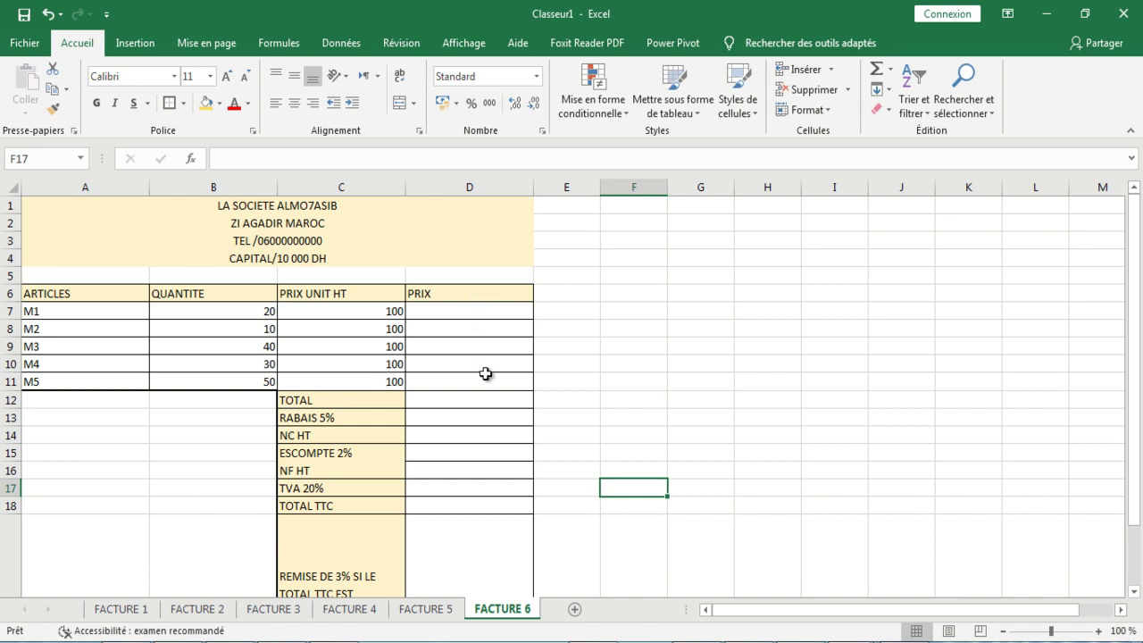
scroll(483, 371, down, 1)
scroll(483, 370, down, 2)
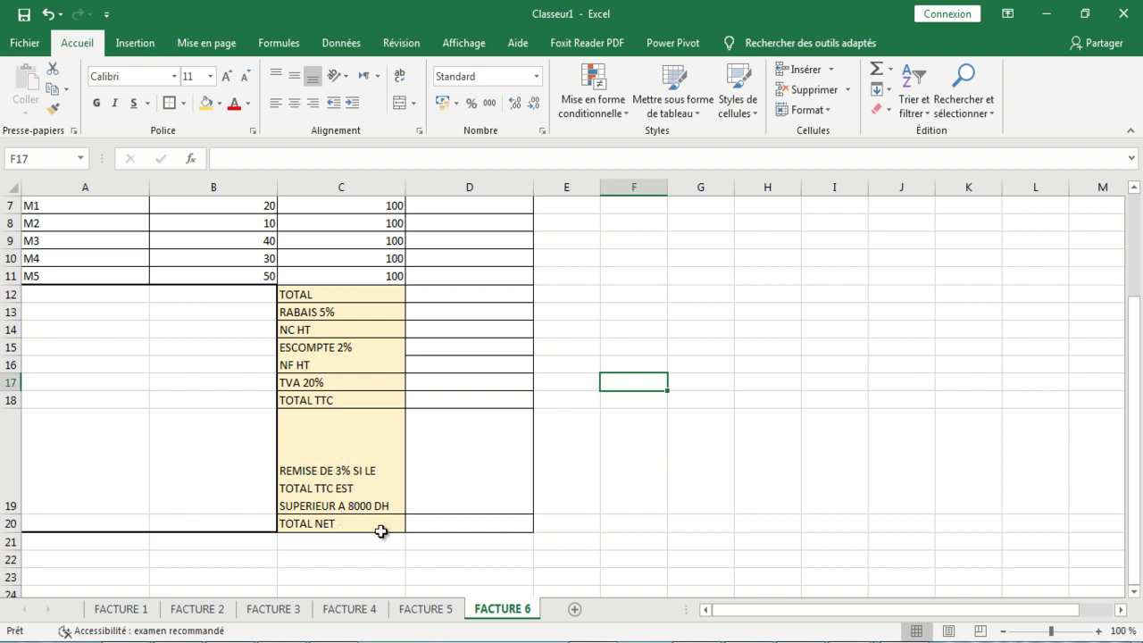
scroll(463, 497, up, 1)
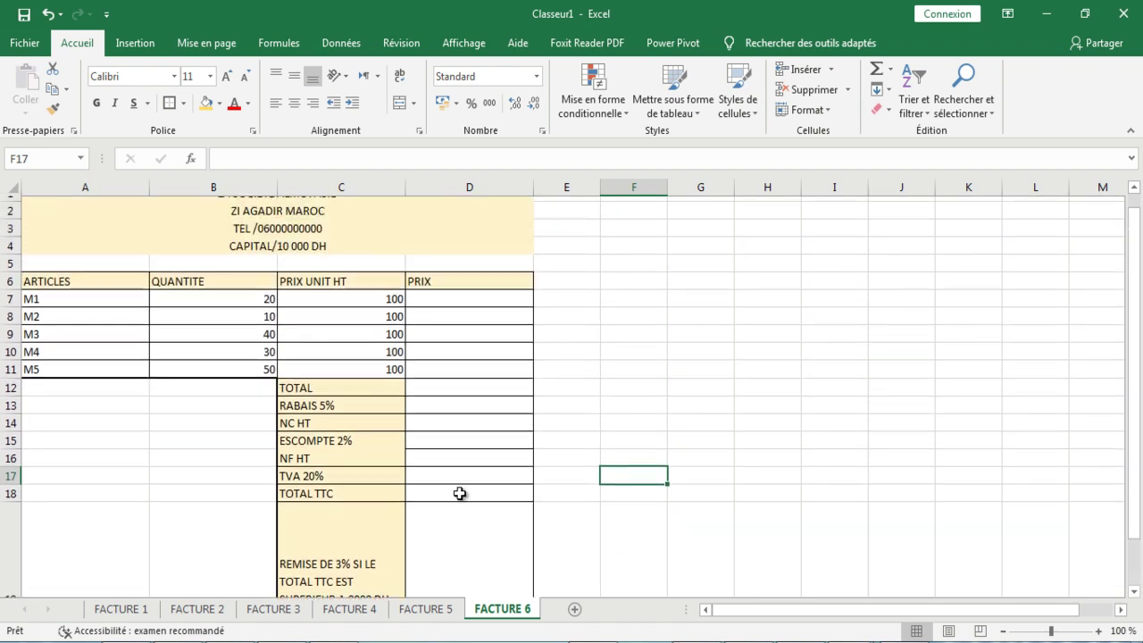
click(433, 313)
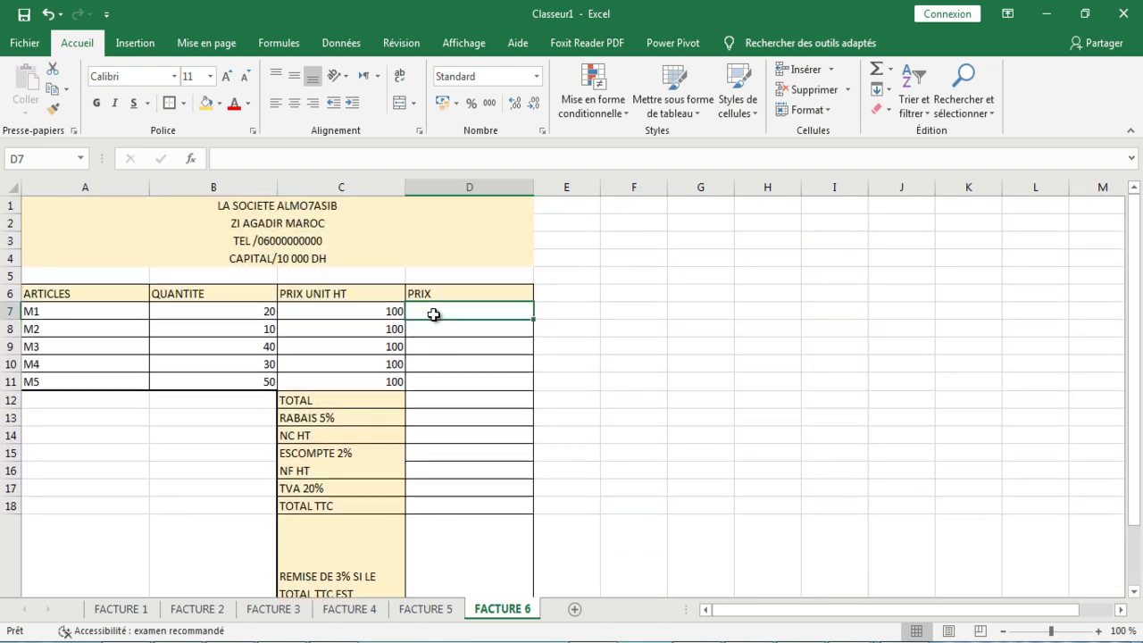
text(=)
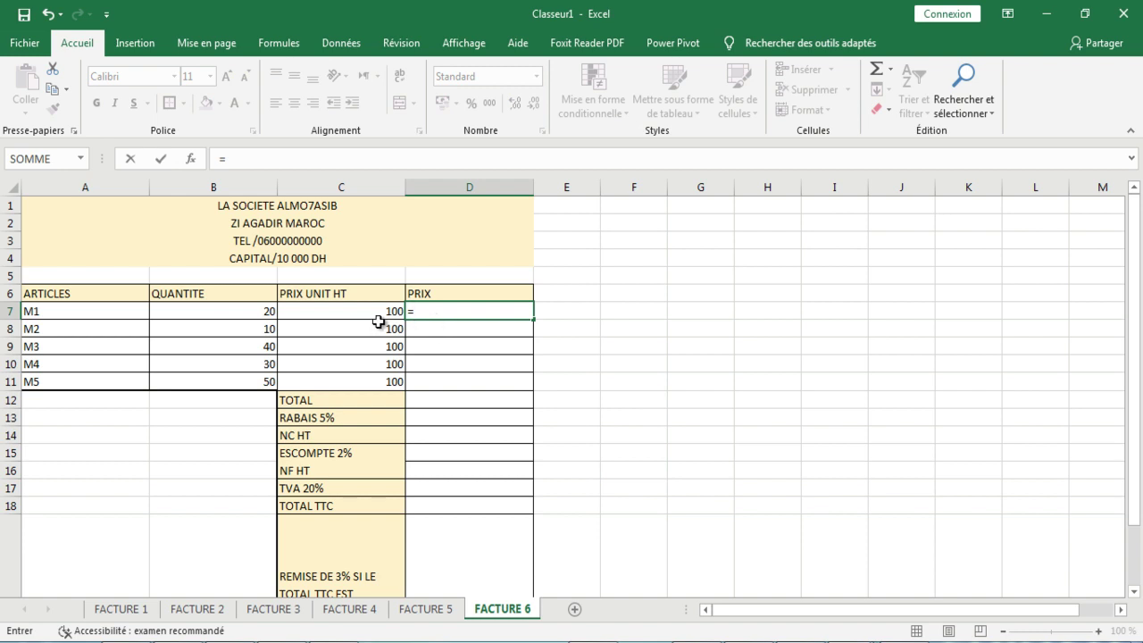
click(246, 311)
text(*)
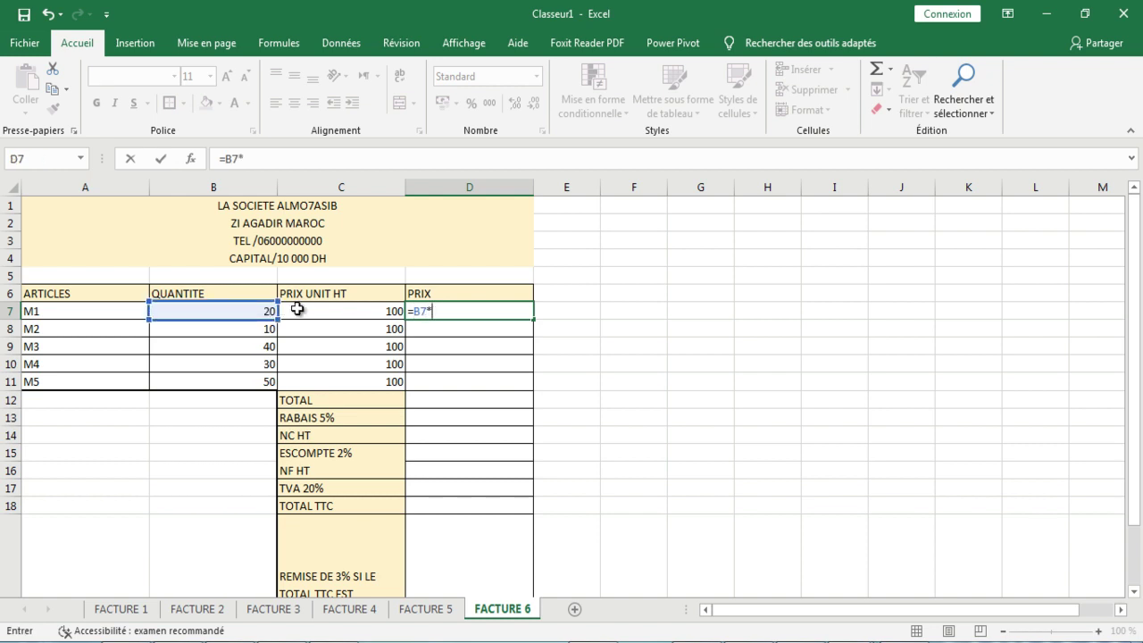
click(357, 314)
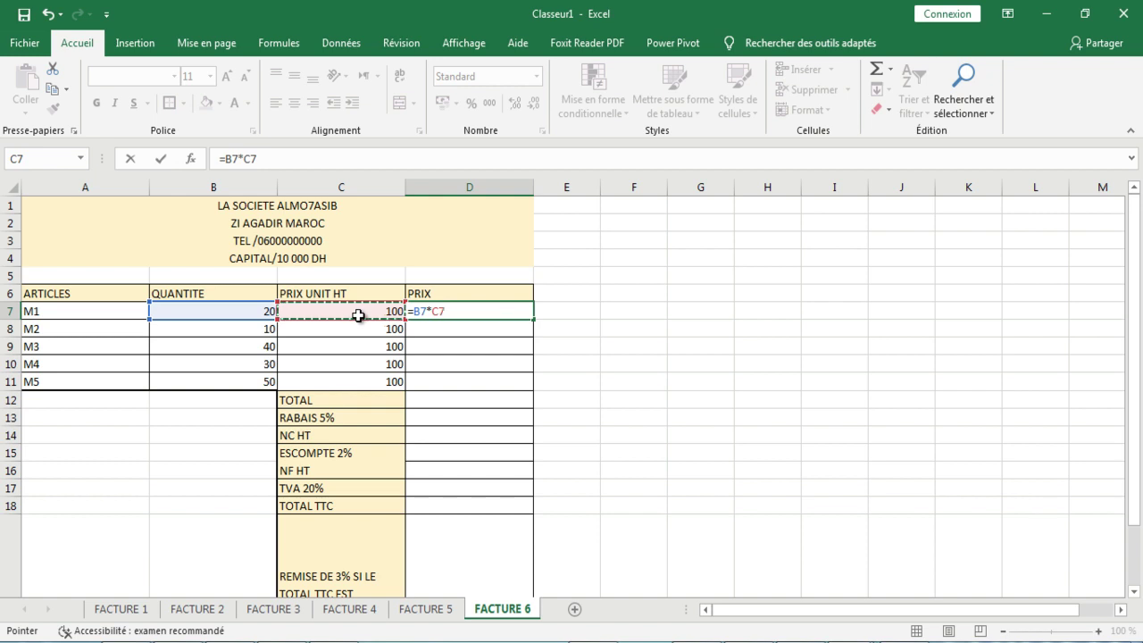
key(Return)
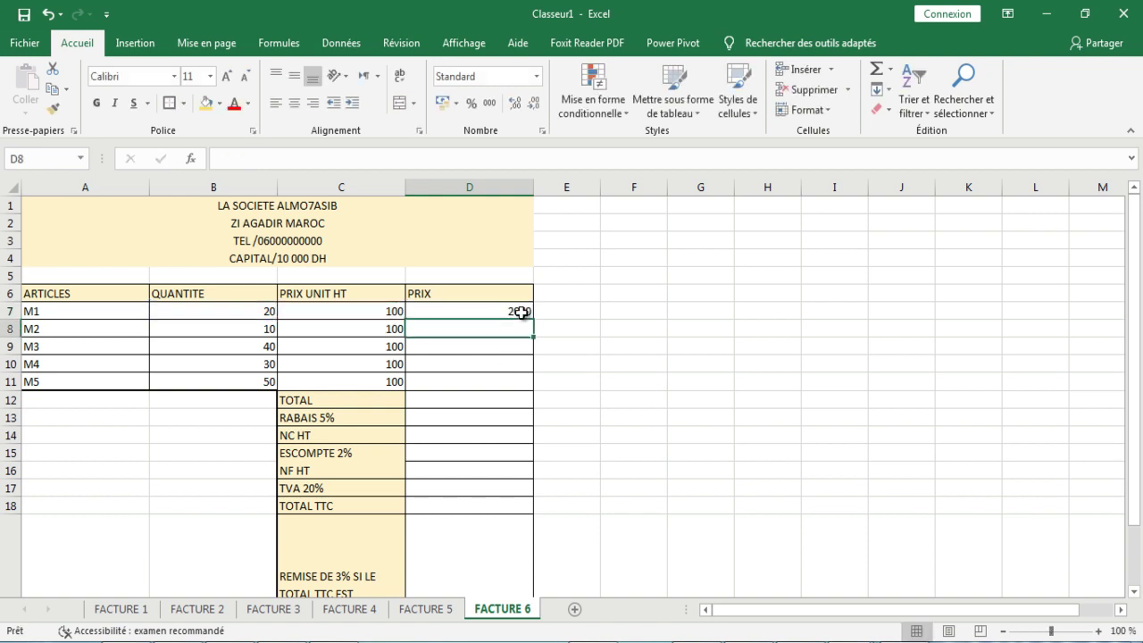
Copy the PRIX formula from D7 down to D11 for articles M2 to M5
click(521, 311)
drag(535, 318, 531, 386)
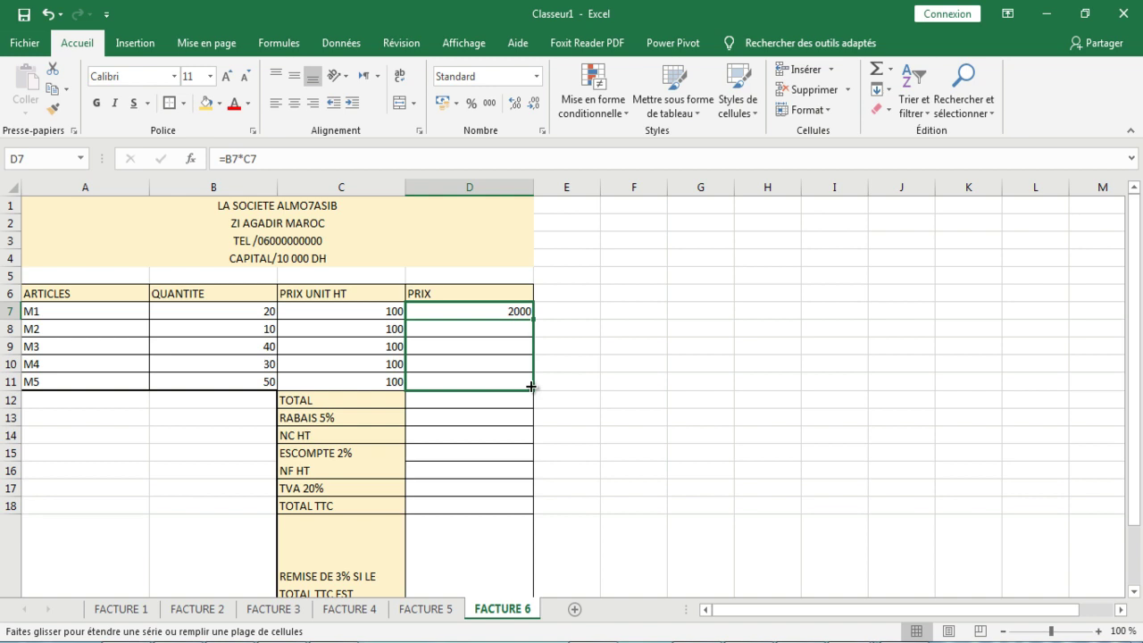
drag(531, 387, 529, 384)
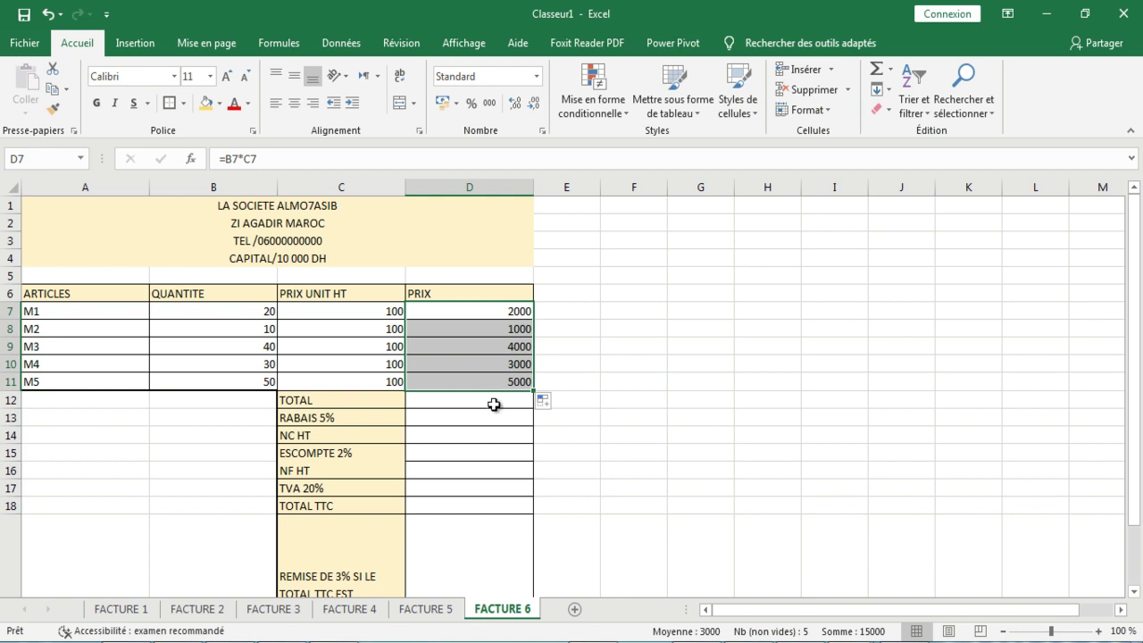
Sum the prices D7:D11 into the TOTAL cell D12 with AutoSum
click(494, 402)
drag(508, 313, 506, 382)
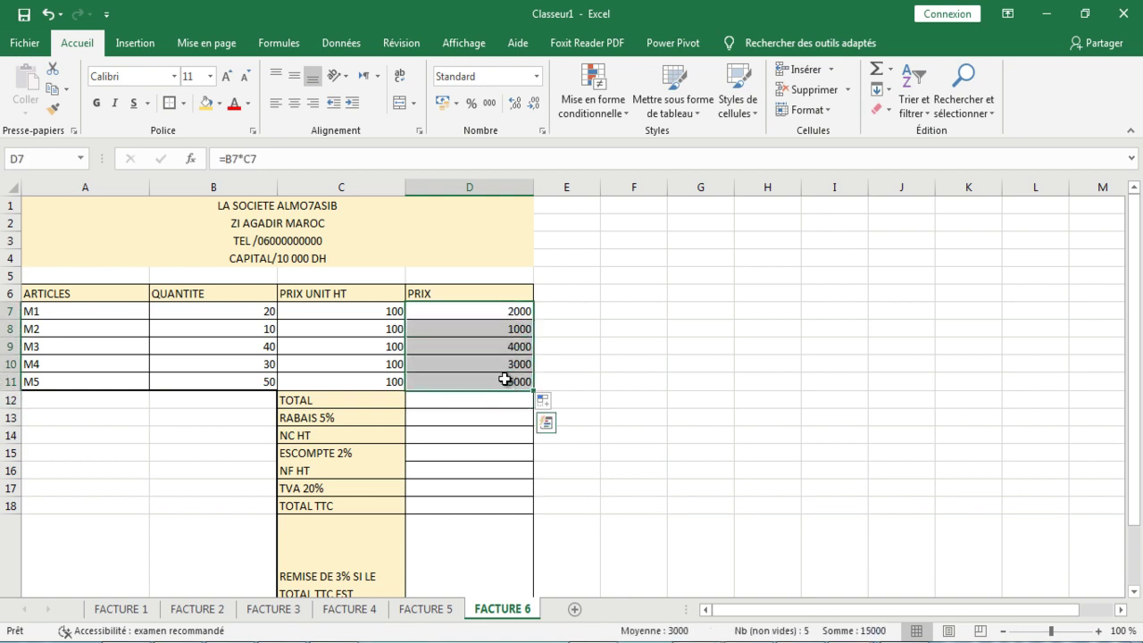
click(876, 77)
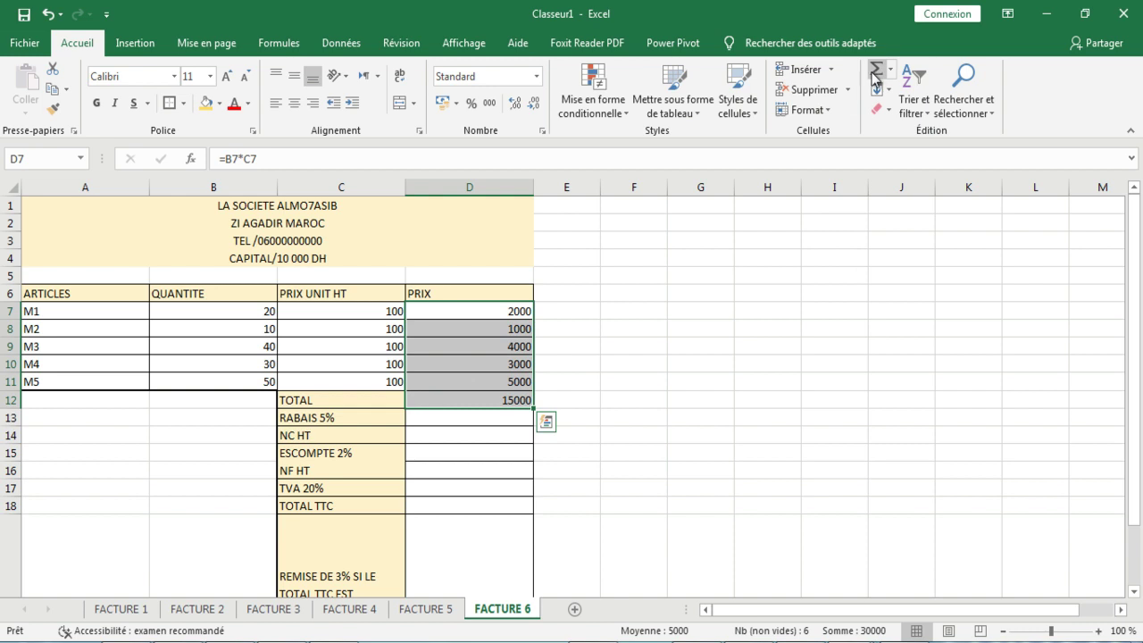
click(550, 382)
Format the article prices D7:D11 with the Nombre category and two decimals
drag(517, 313, 514, 384)
right_click(514, 384)
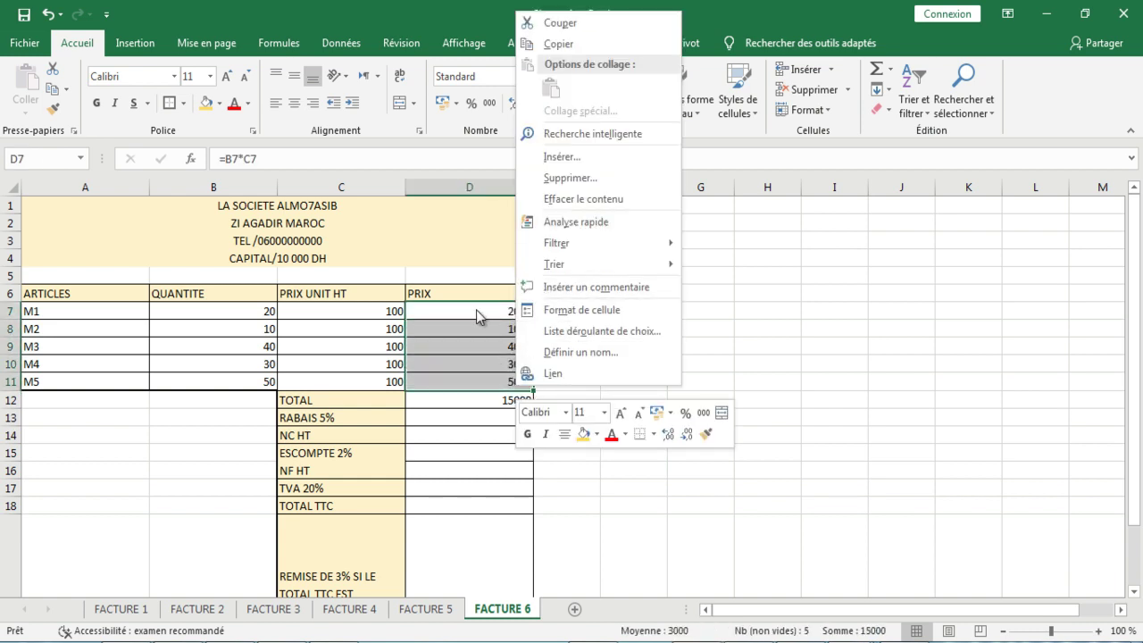
click(578, 311)
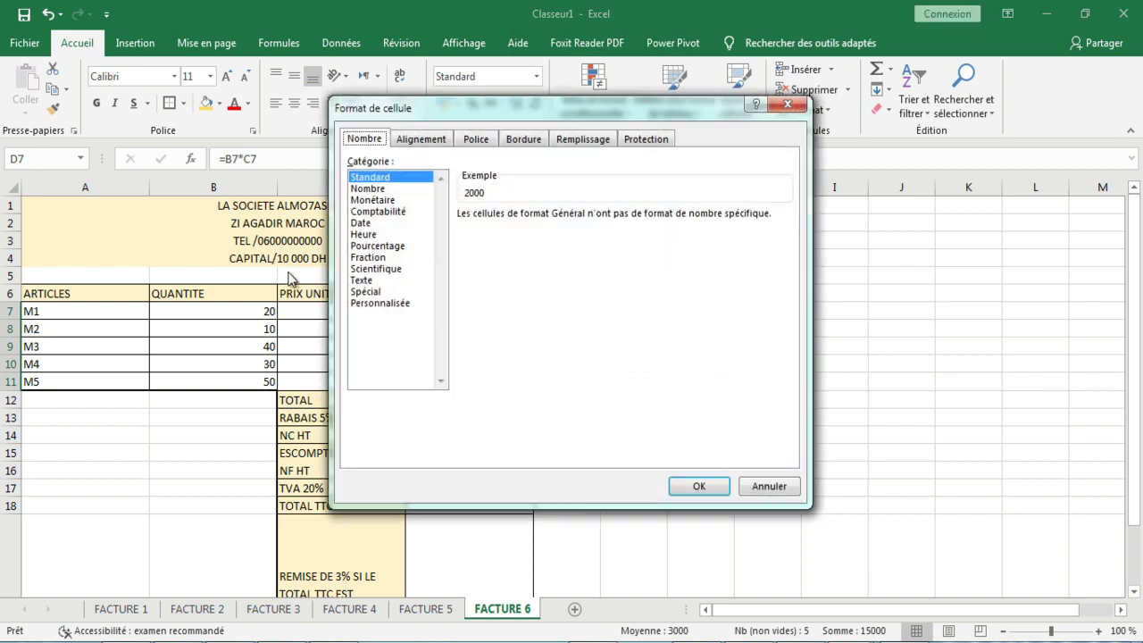
click(367, 188)
click(709, 489)
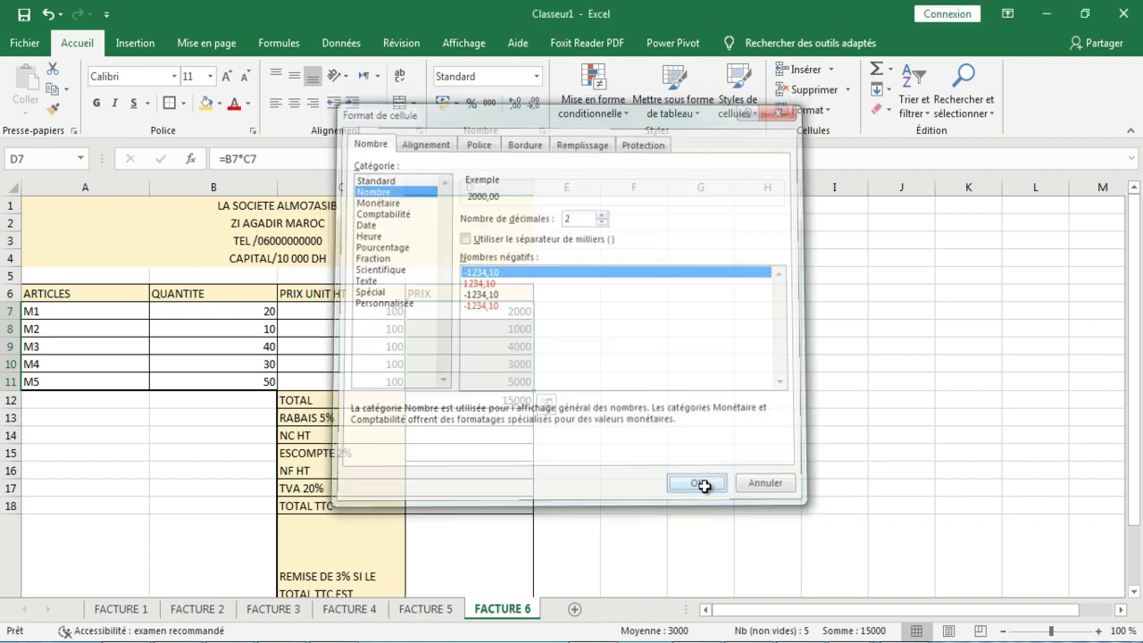
Copy the number format of D11 onto the TOTAL cell D12 with the format painter
click(496, 400)
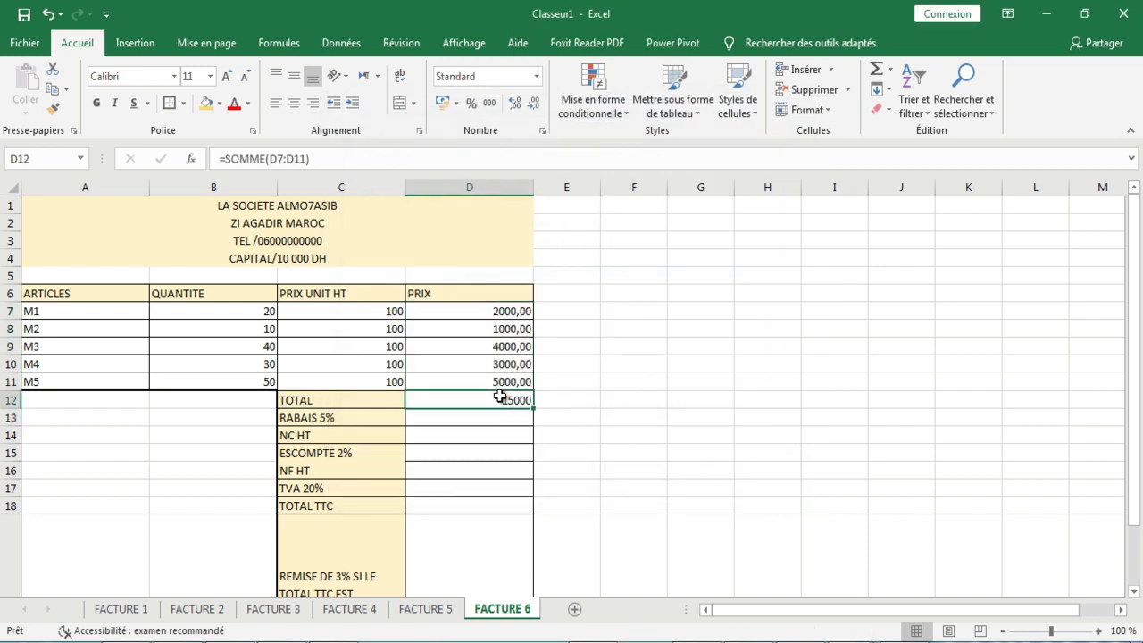
click(487, 380)
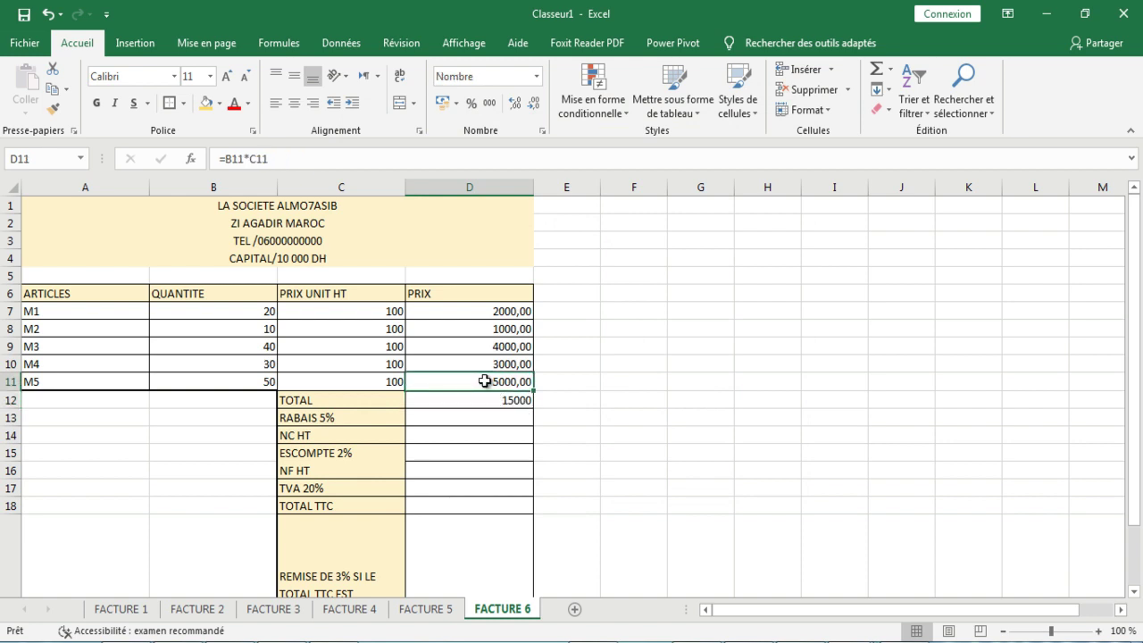
click(56, 114)
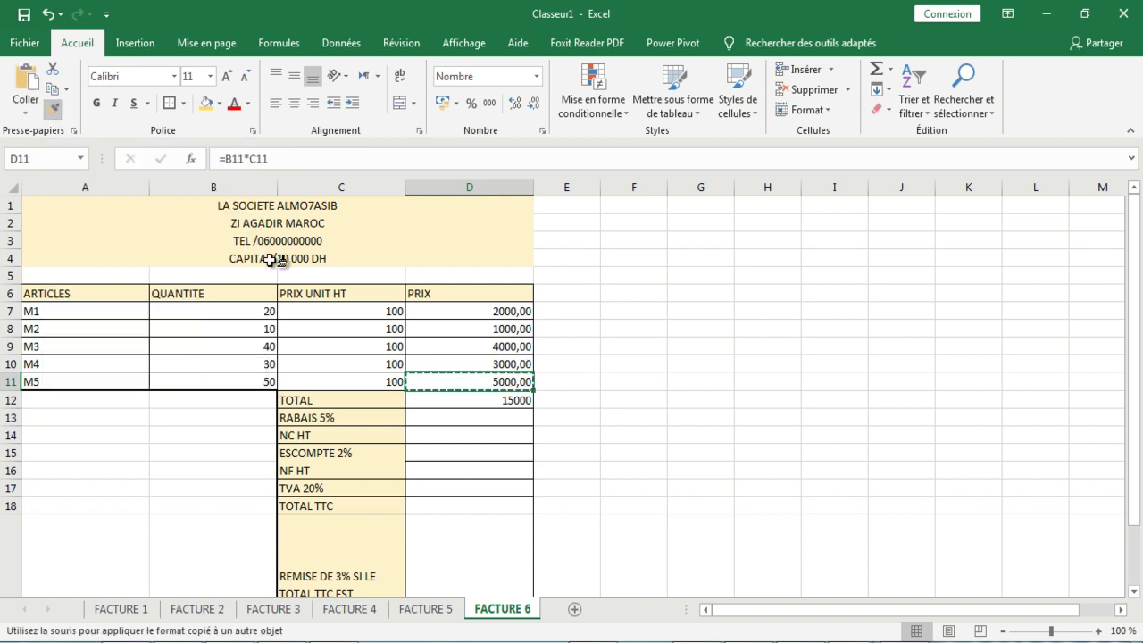
click(470, 401)
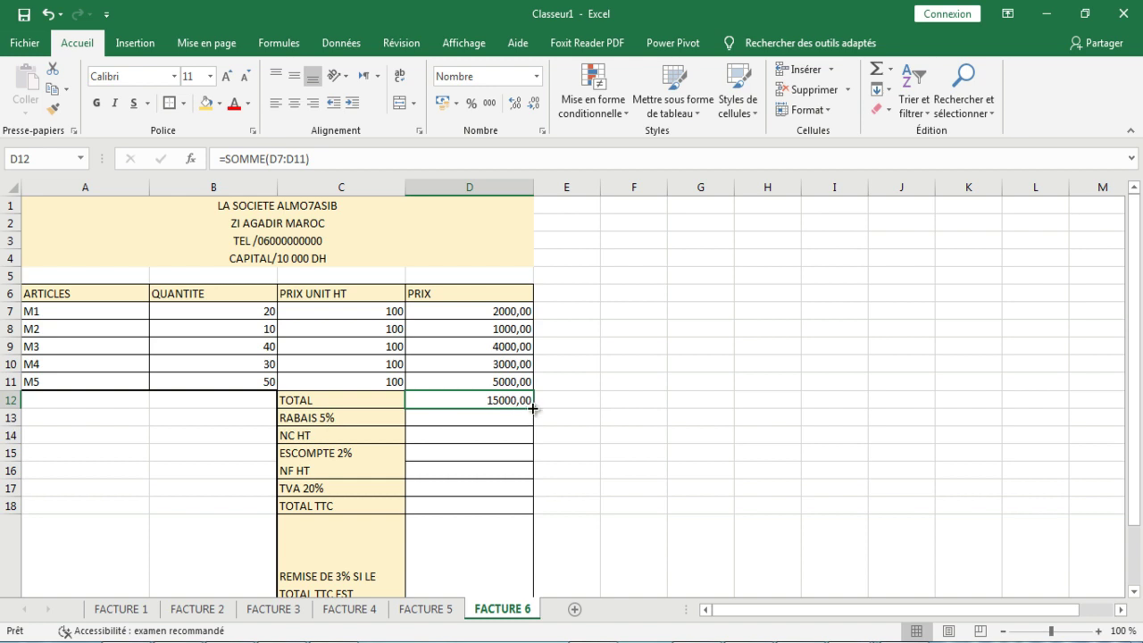
Calculate the RABAIS 5% amount in D13 as 5 % of the TOTAL in D12
click(484, 419)
text(=)
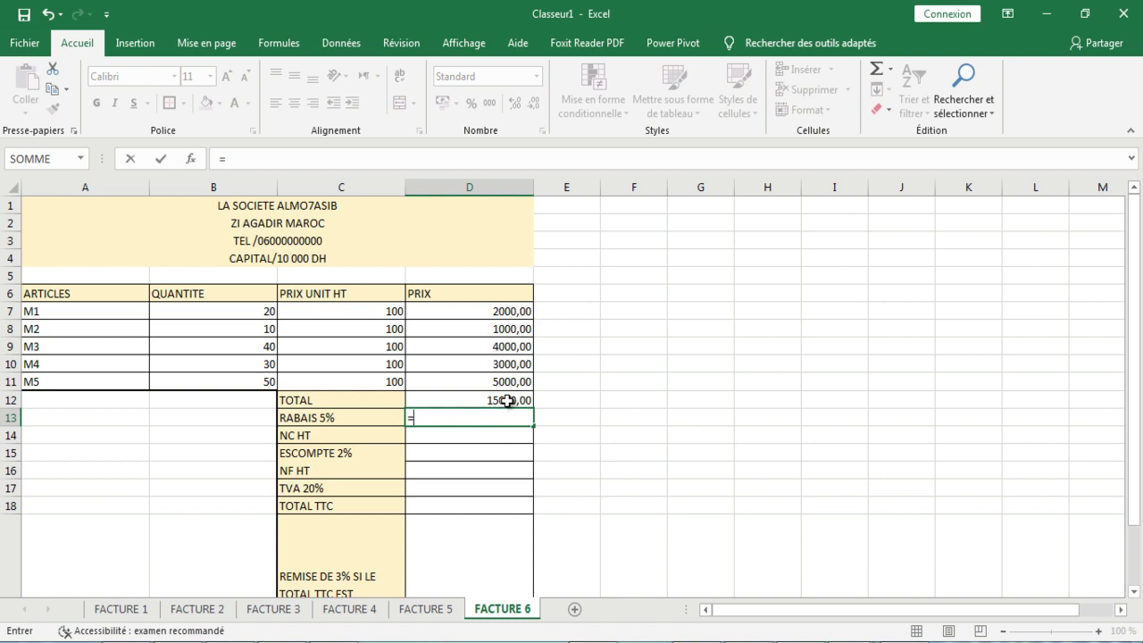
click(507, 401)
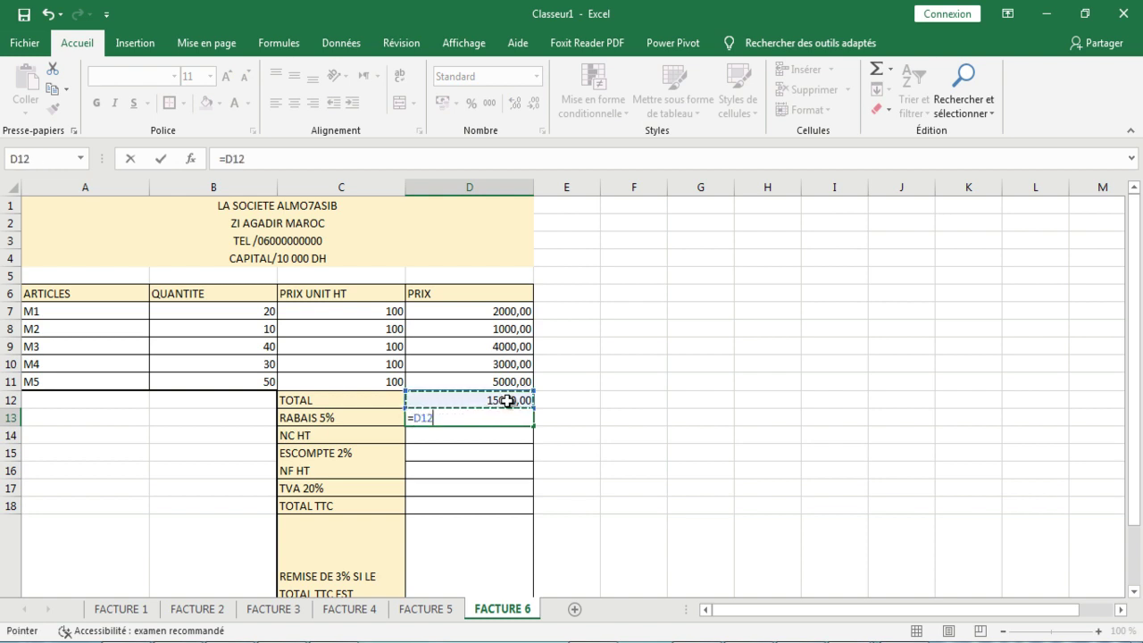
text(*)
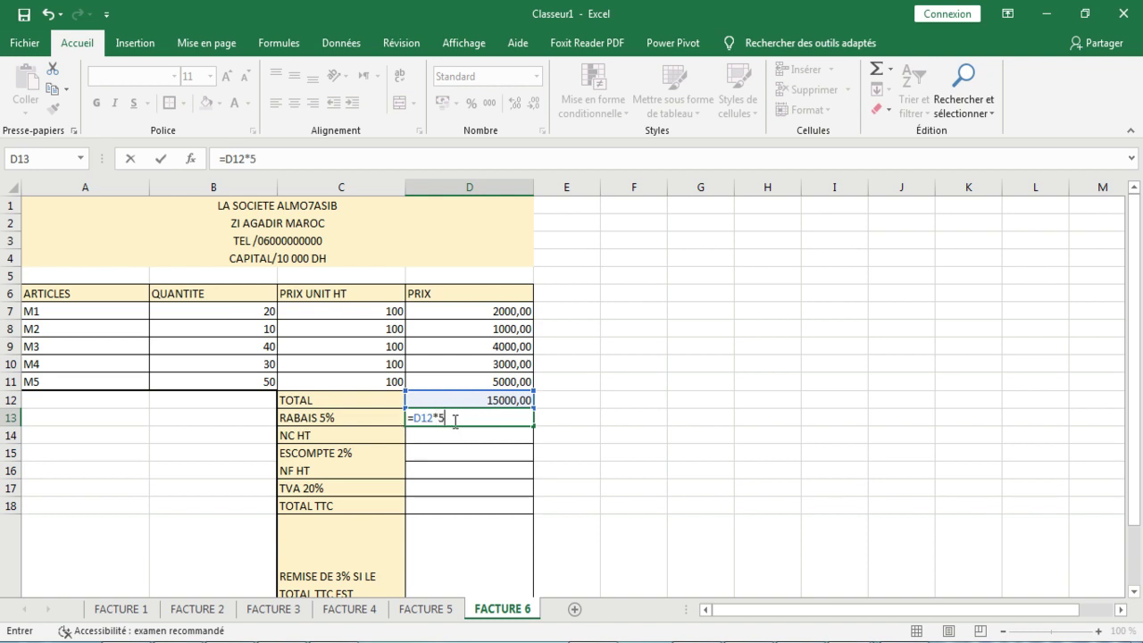
key(Return)
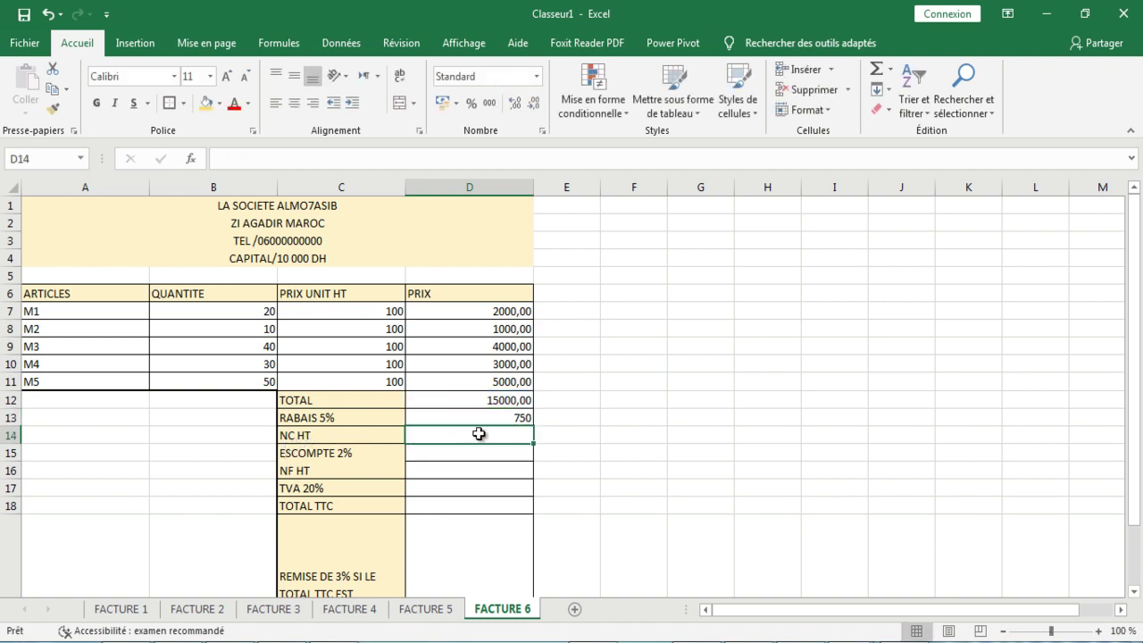
Calculate NC HT in D14 by subtracting the RABAIS from the TOTAL with =D12-D13
text(=)
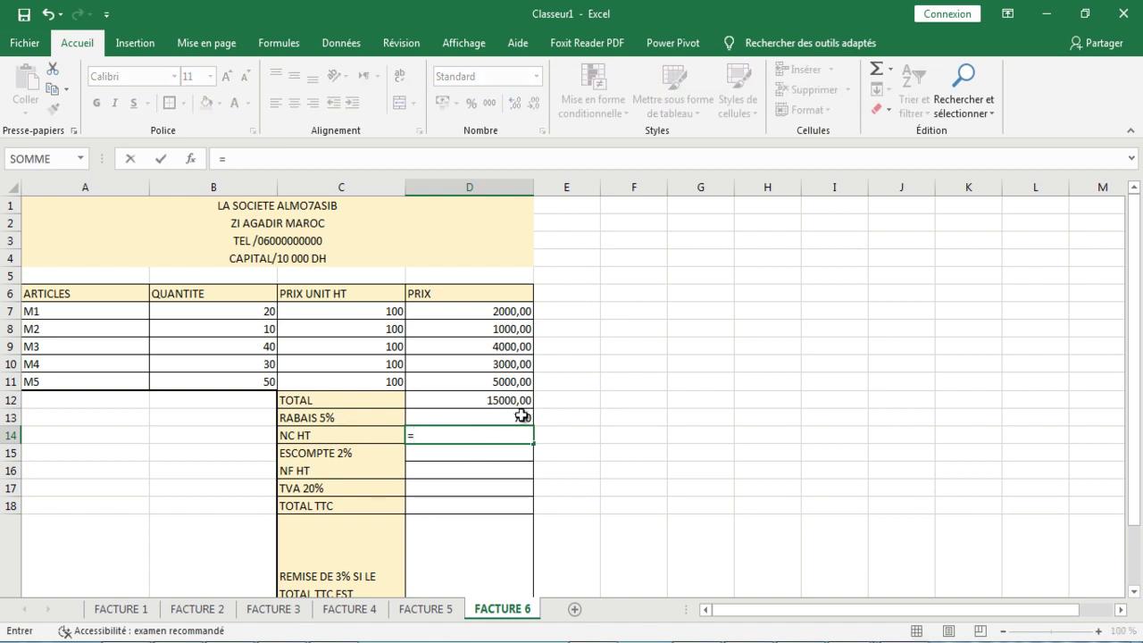
click(526, 401)
text(-)
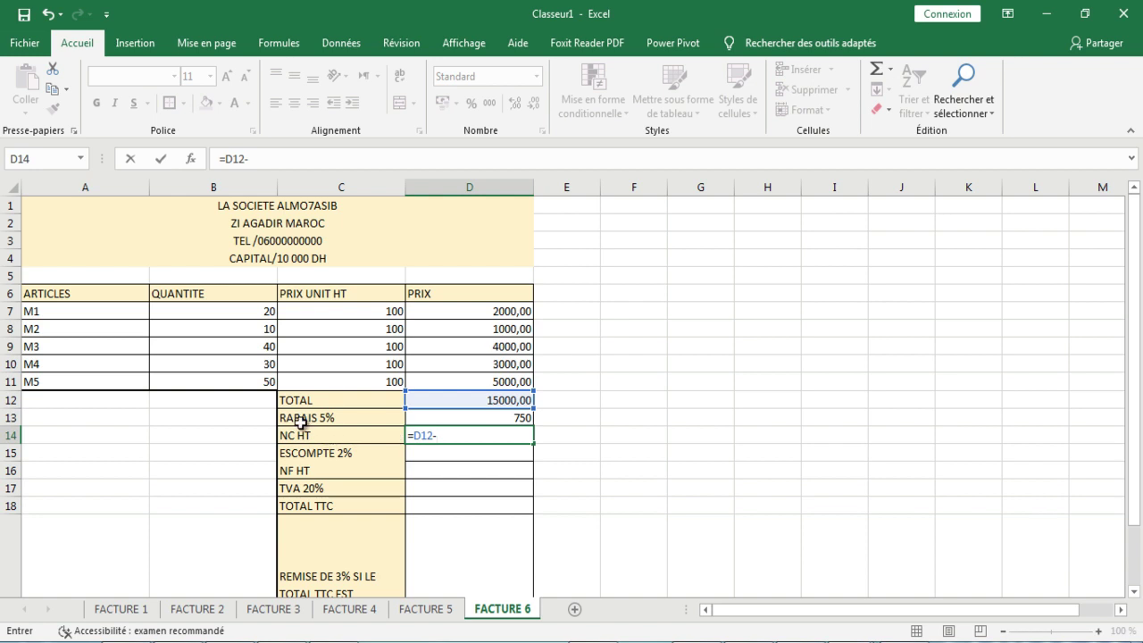
click(507, 419)
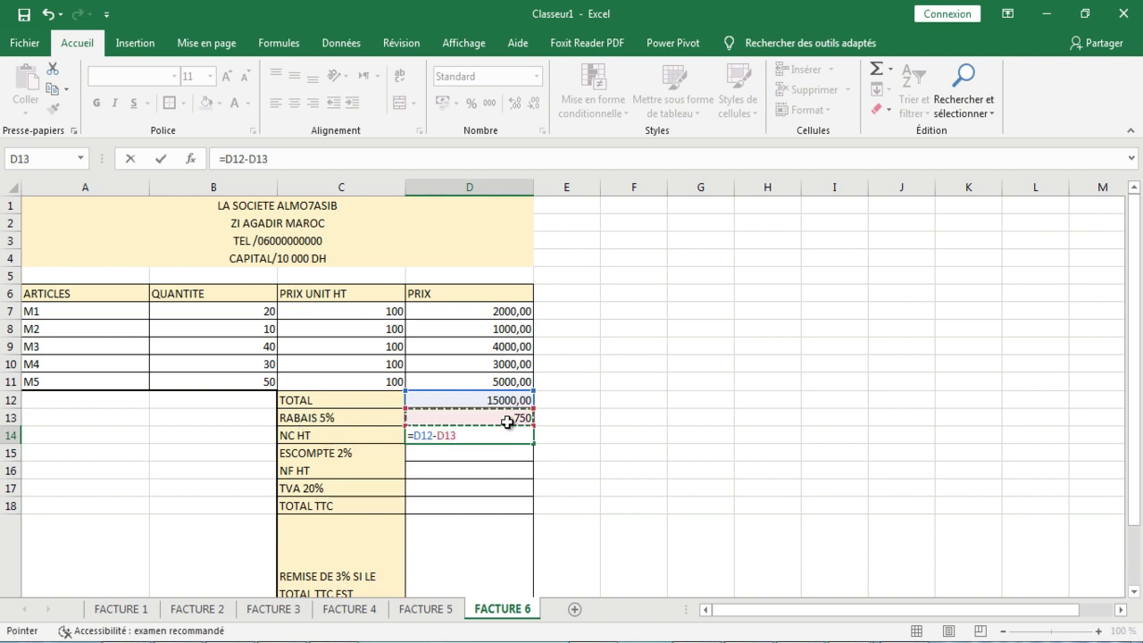
key(Return)
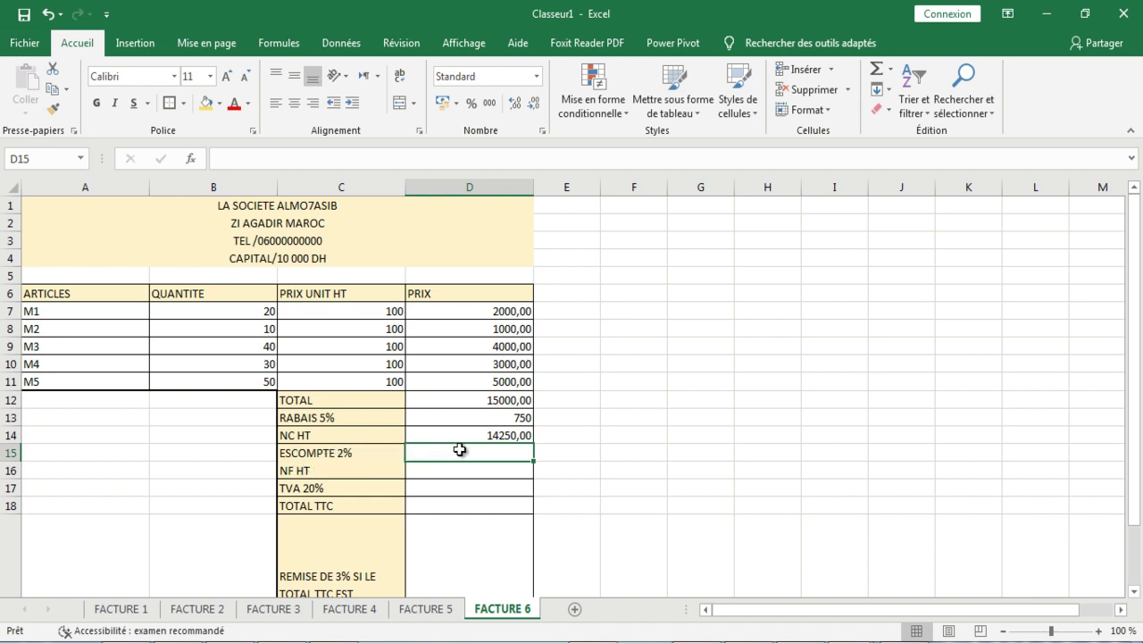
Calculate the ESCOMPTE 2% amount in D15 as 2 % of the NC HT in D14
text(=)
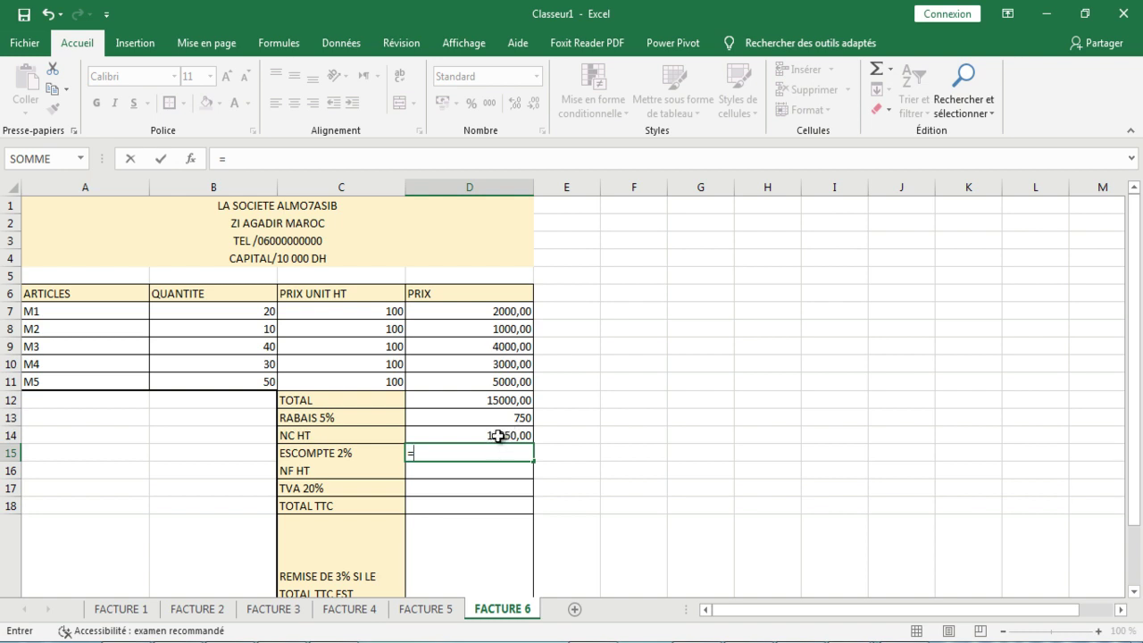
click(499, 435)
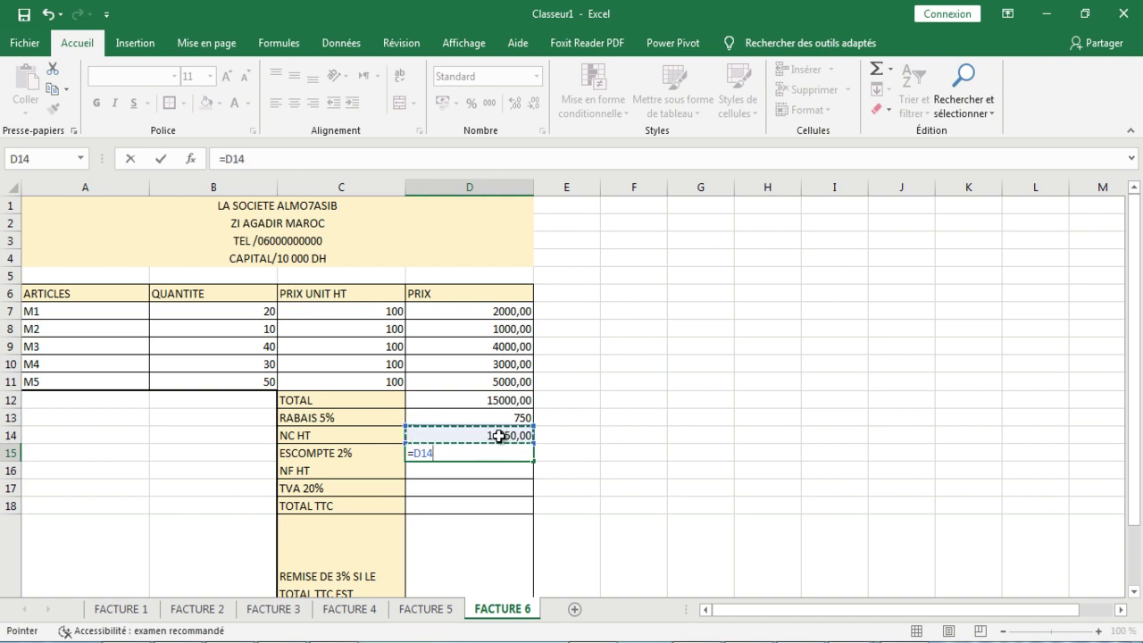
text(*)
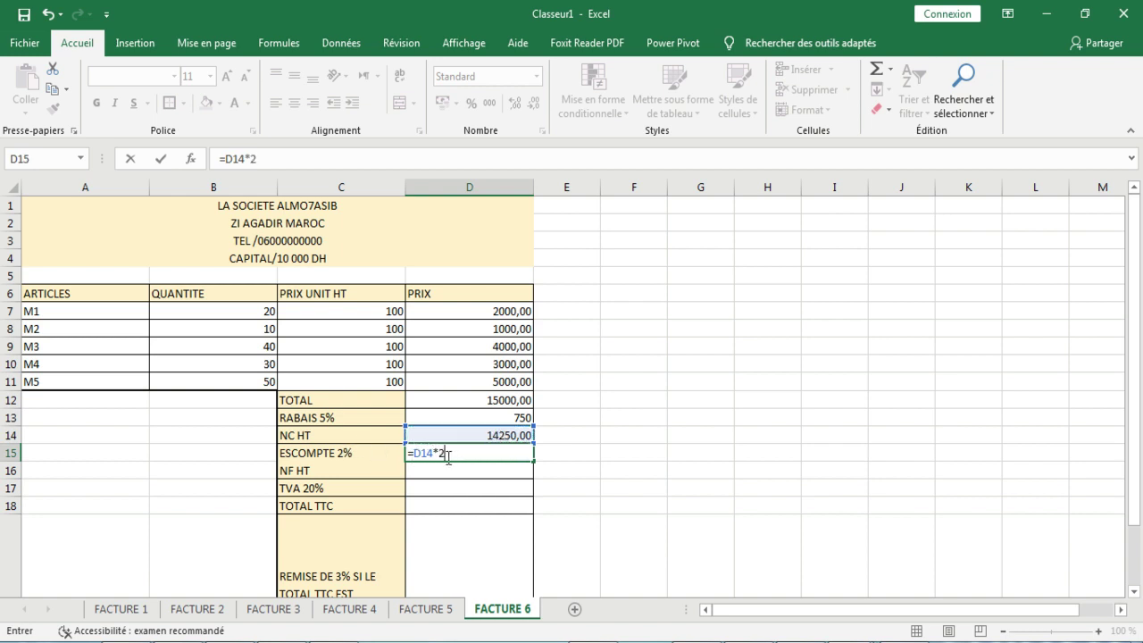
key(Return)
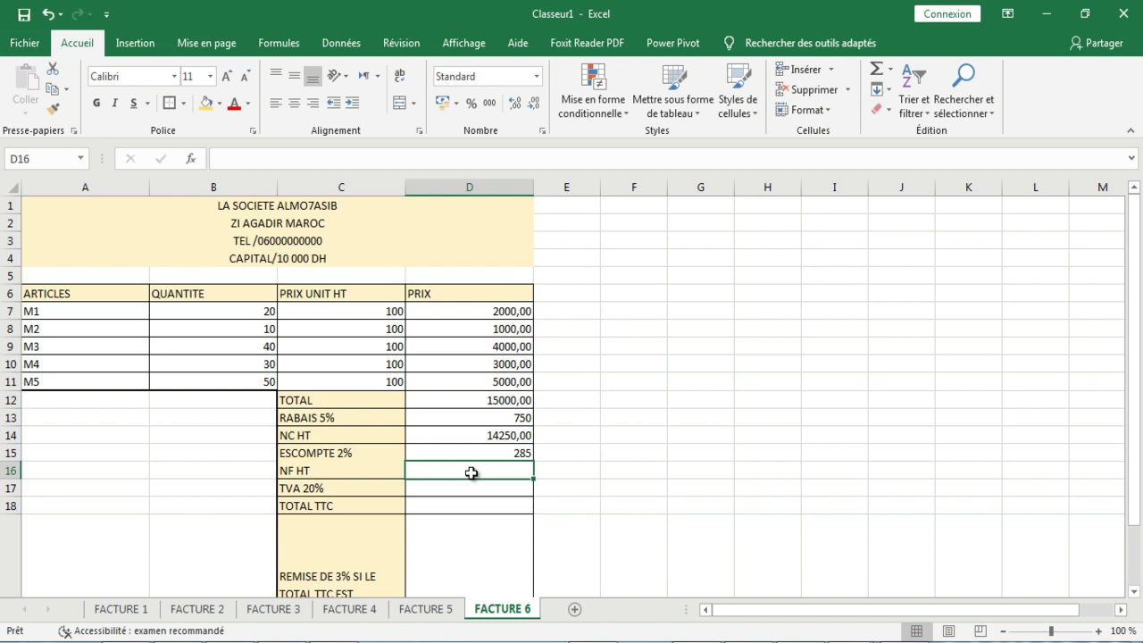
Calculate NF HT in D16 by subtracting the ESCOMPTE in D15 from the NC HT in D14
text(=)
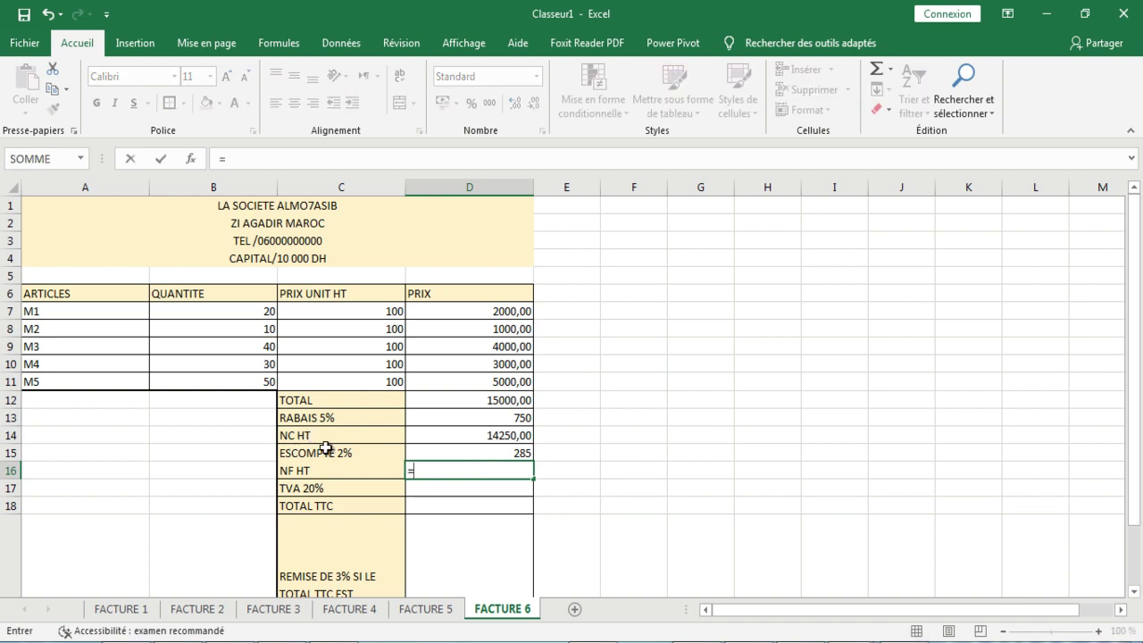
click(496, 435)
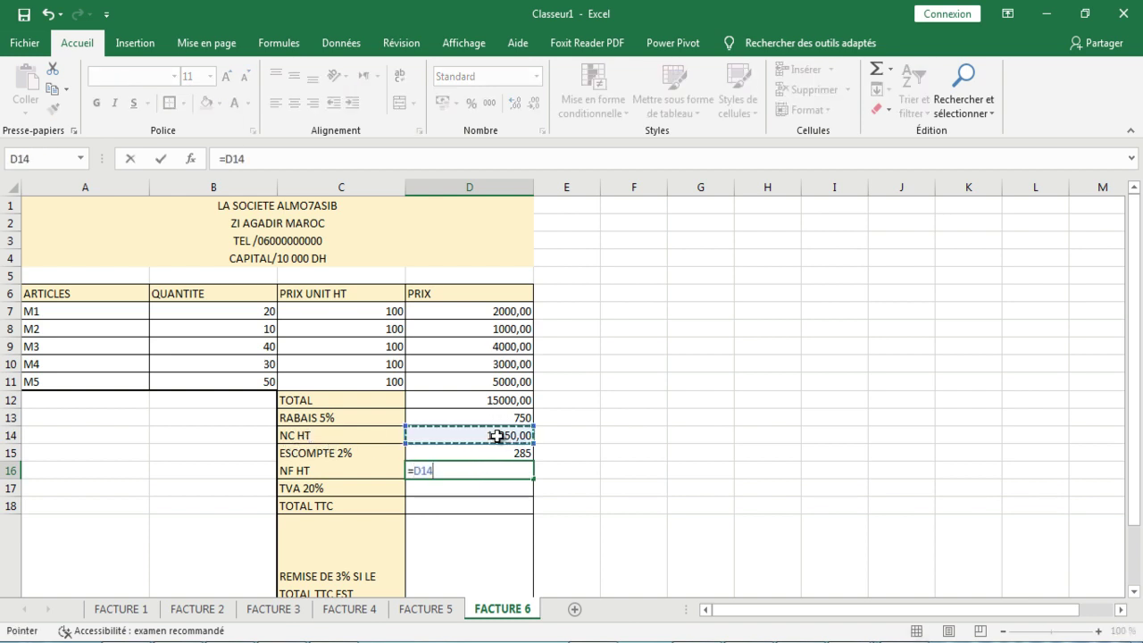
text(+)
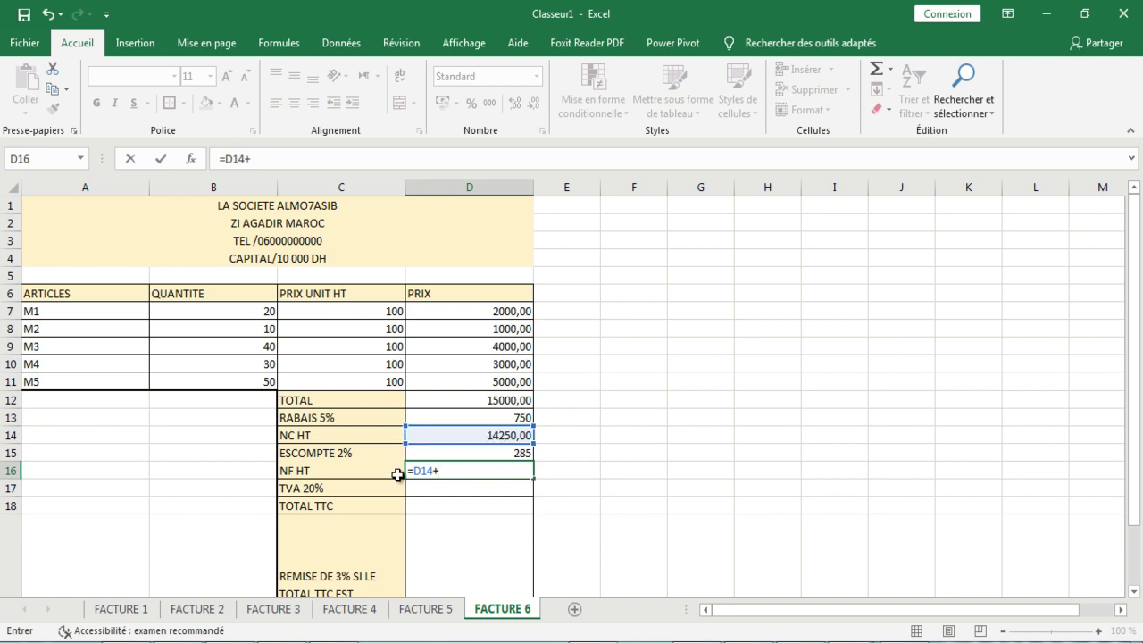
key(BackSpace)
text(-)
click(512, 451)
key(Return)
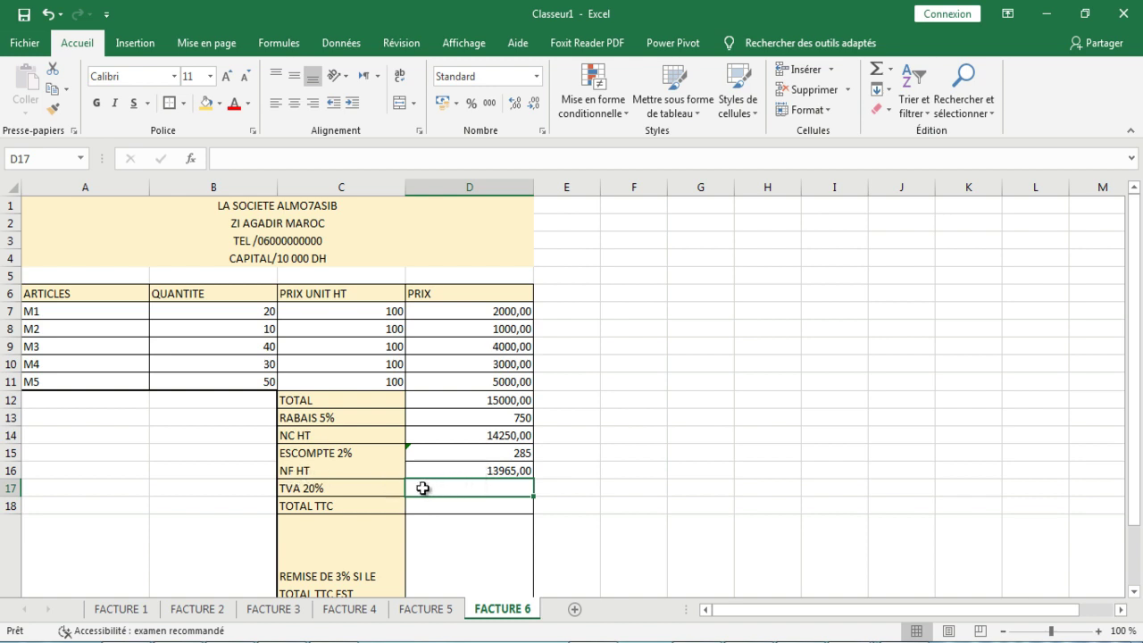
Calculate the TVA 20% in D17 from the NF HT with =D16*0,2
text(=)
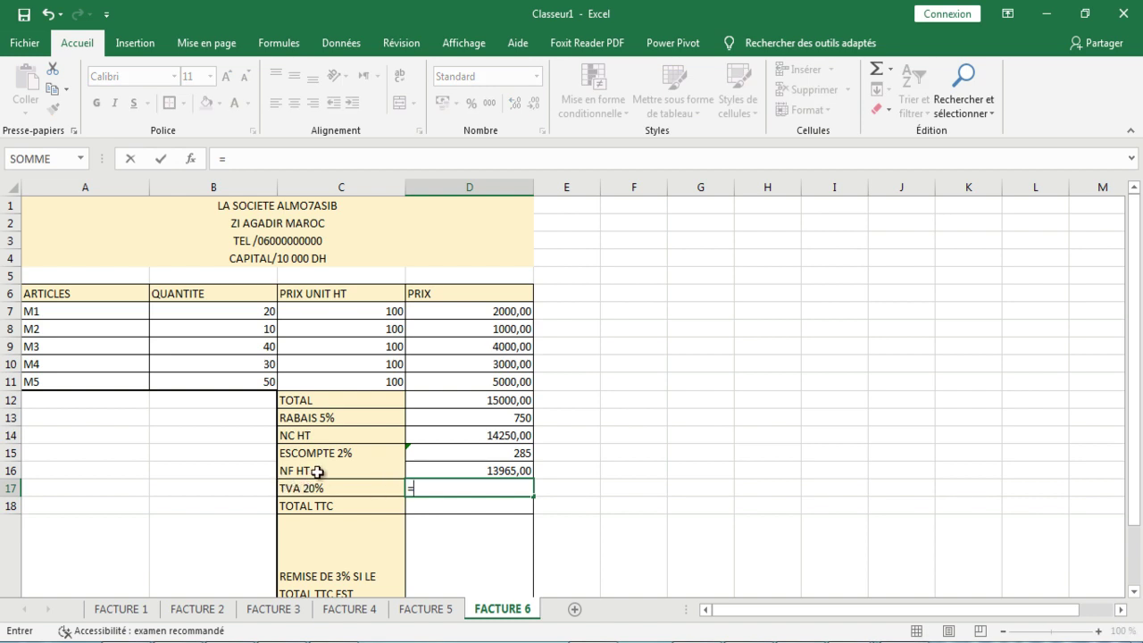
click(494, 471)
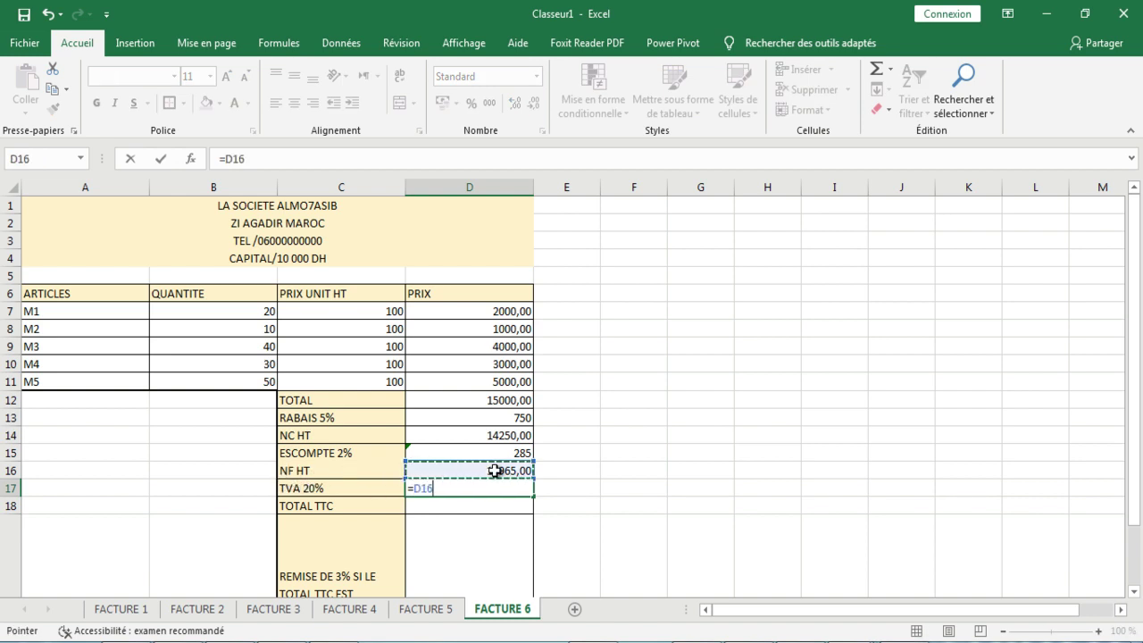
text(*)
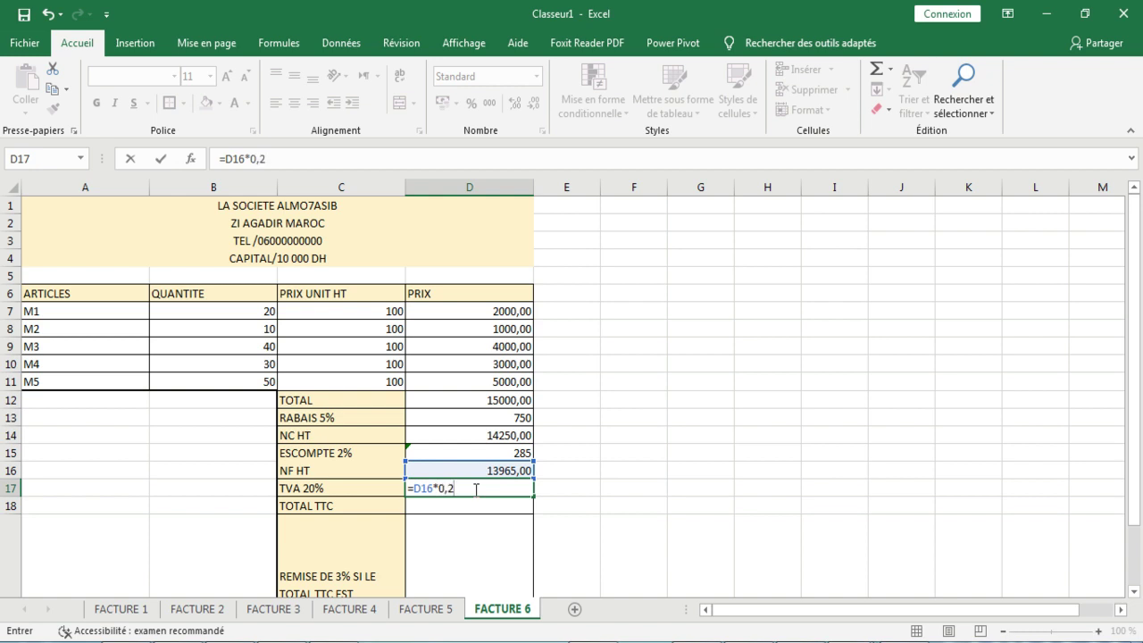
key(Return)
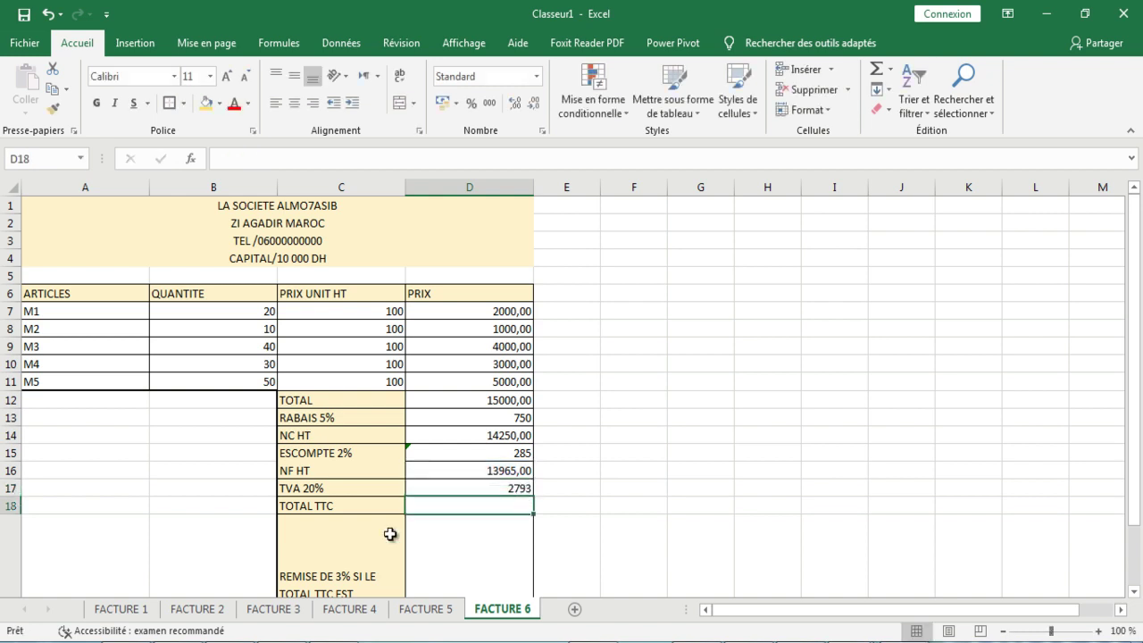
Calculate TOTAL TTC in D18 by adding NF HT and TVA with =D16+D17
scroll(299, 523, down, 2)
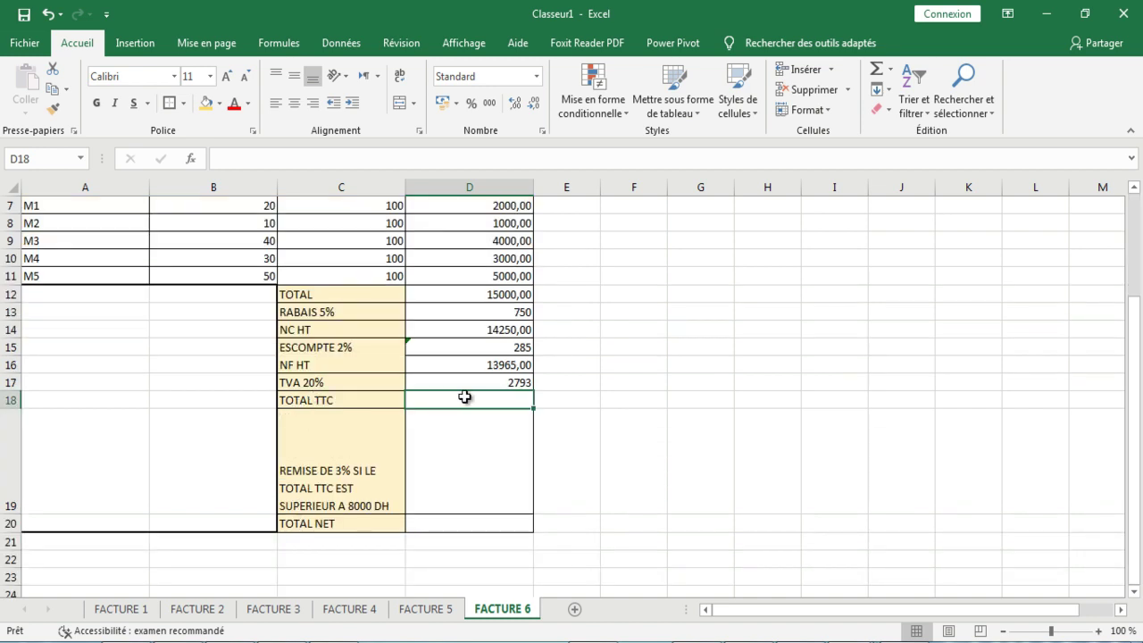
text(=)
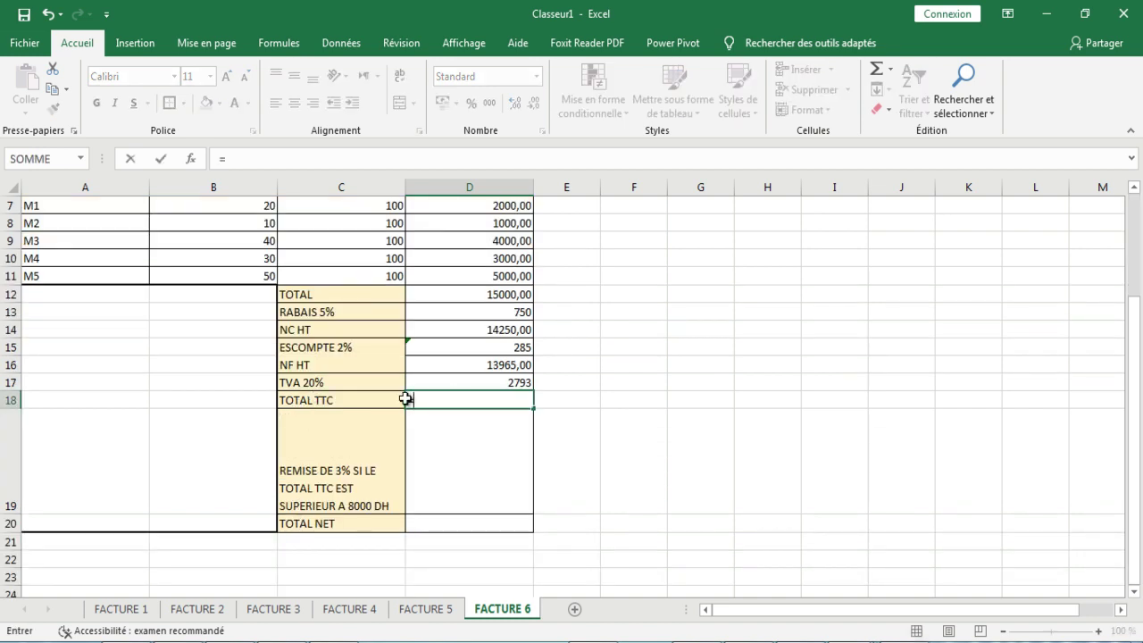
click(483, 364)
text(+)
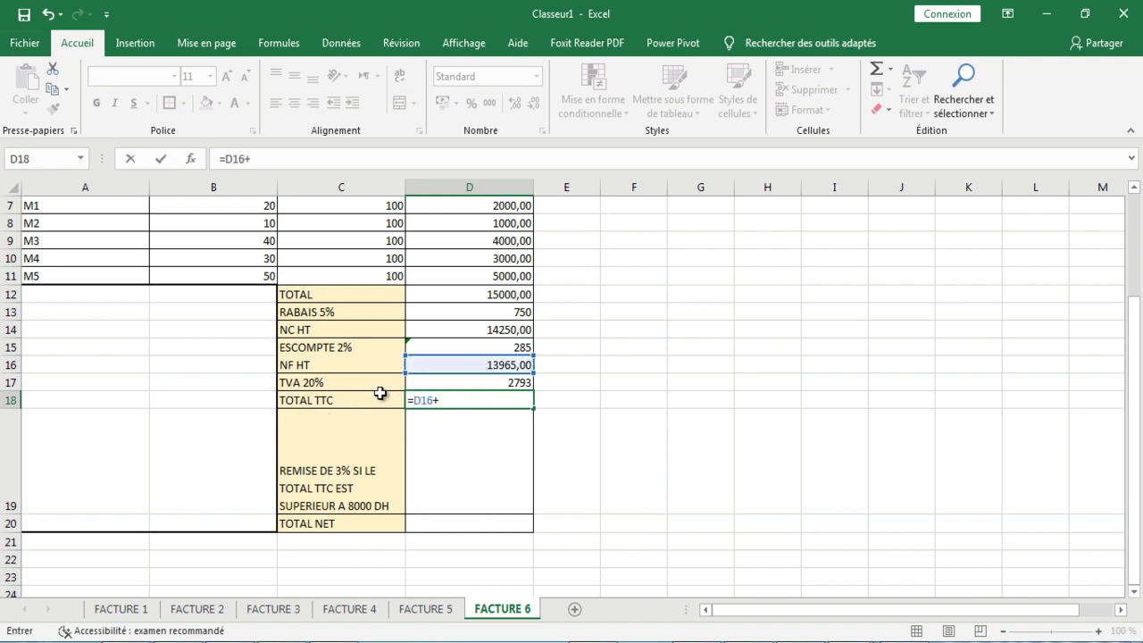
click(507, 384)
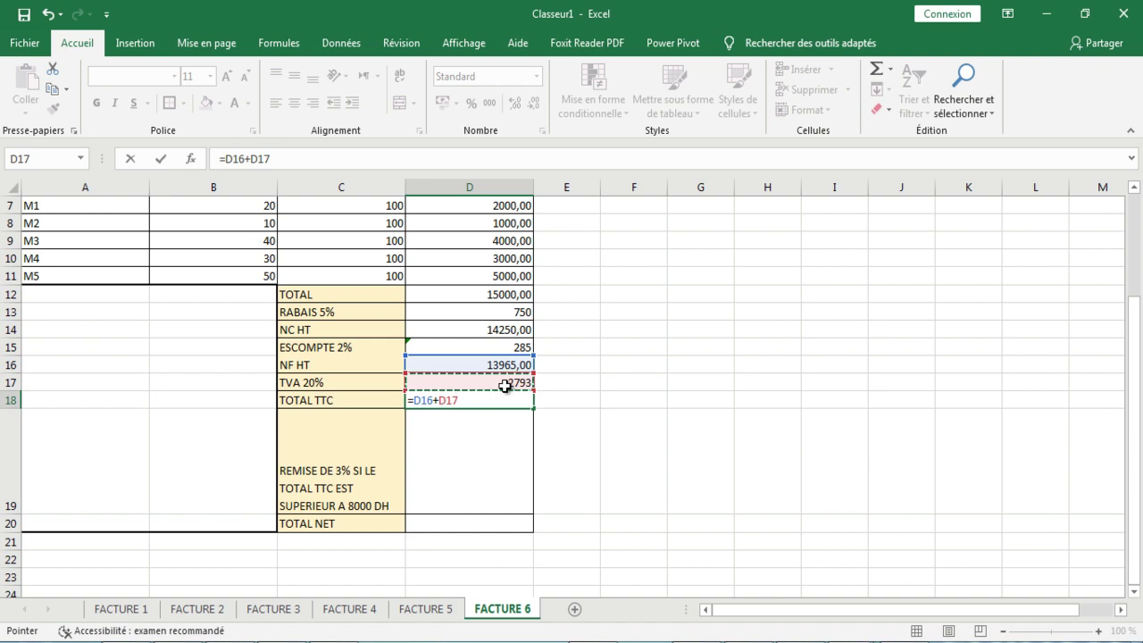
key(Return)
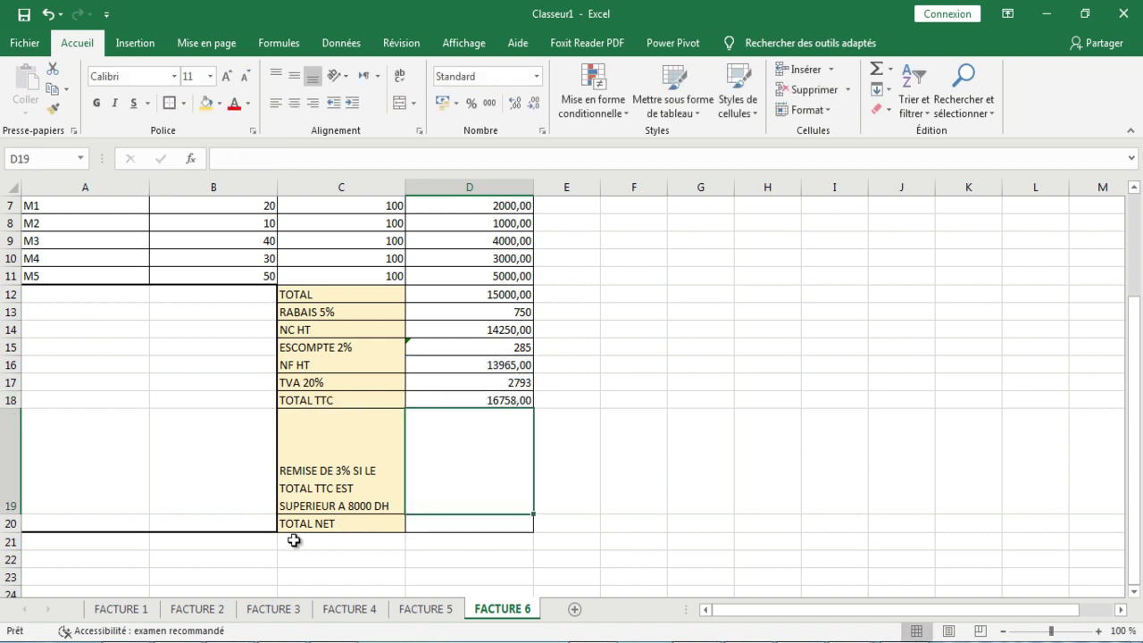
Reduce the height of row 19 to fit the three-line REMISE label in C19
double_click(349, 496)
drag(319, 536, 324, 554)
click(344, 440)
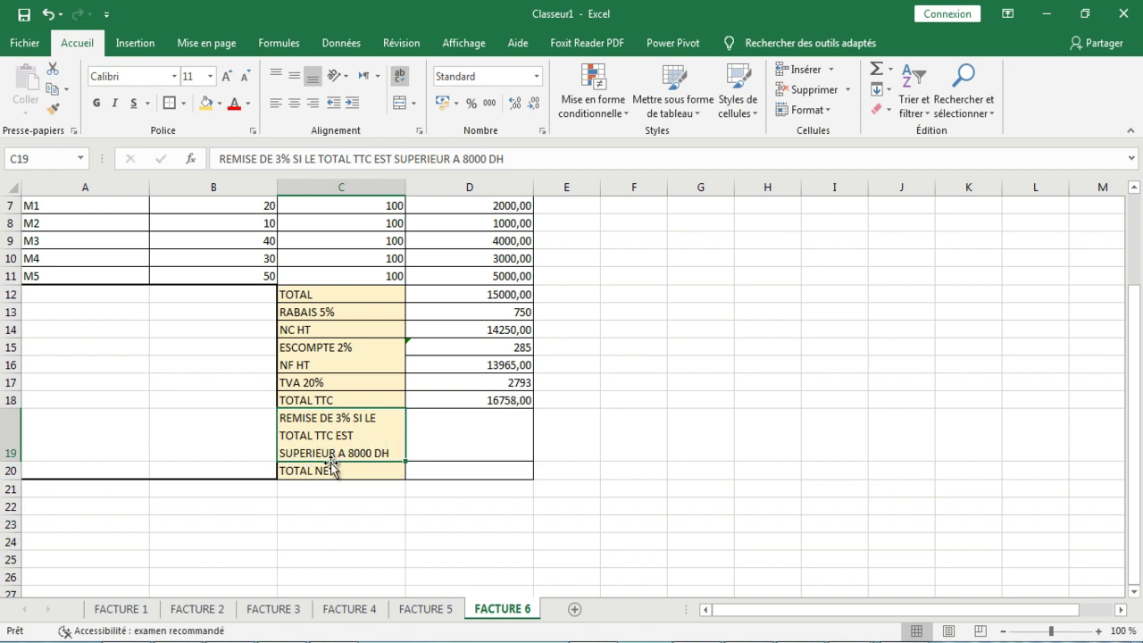
Begin the REMISE formula in D19 with the condition that TOTAL TTC exceeds 8000, as =D18>8000;
click(453, 437)
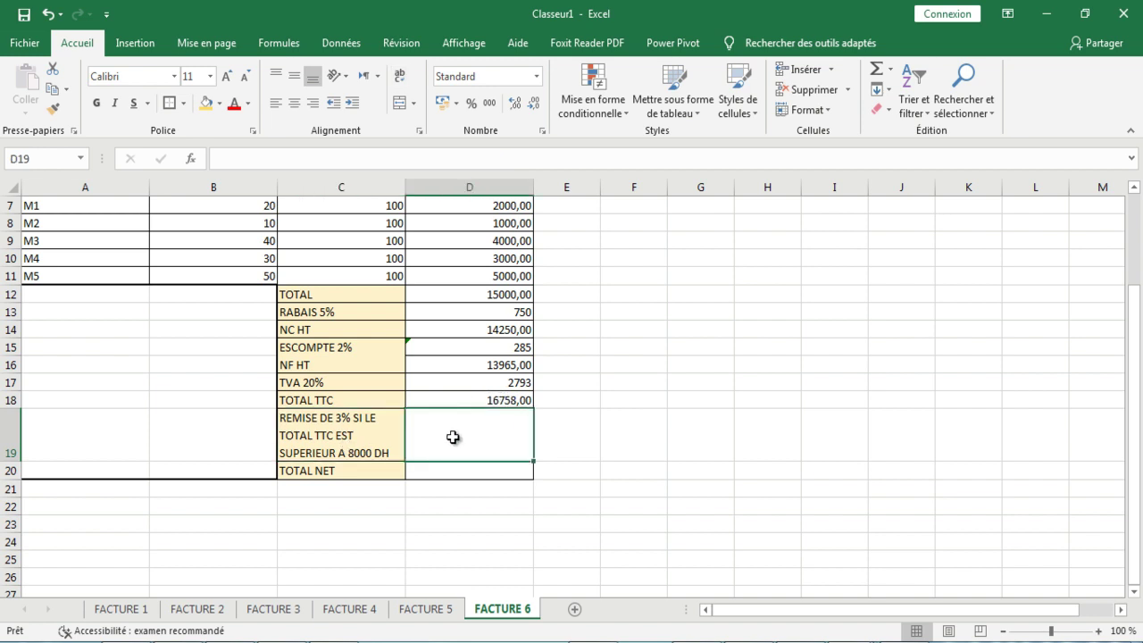
text(=)
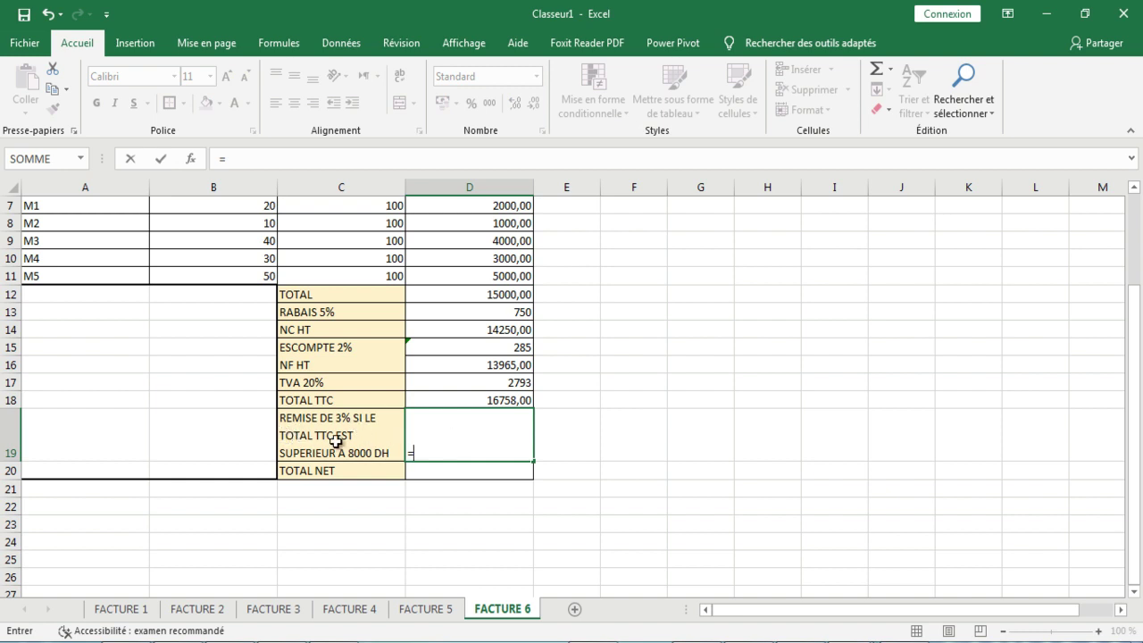
click(515, 401)
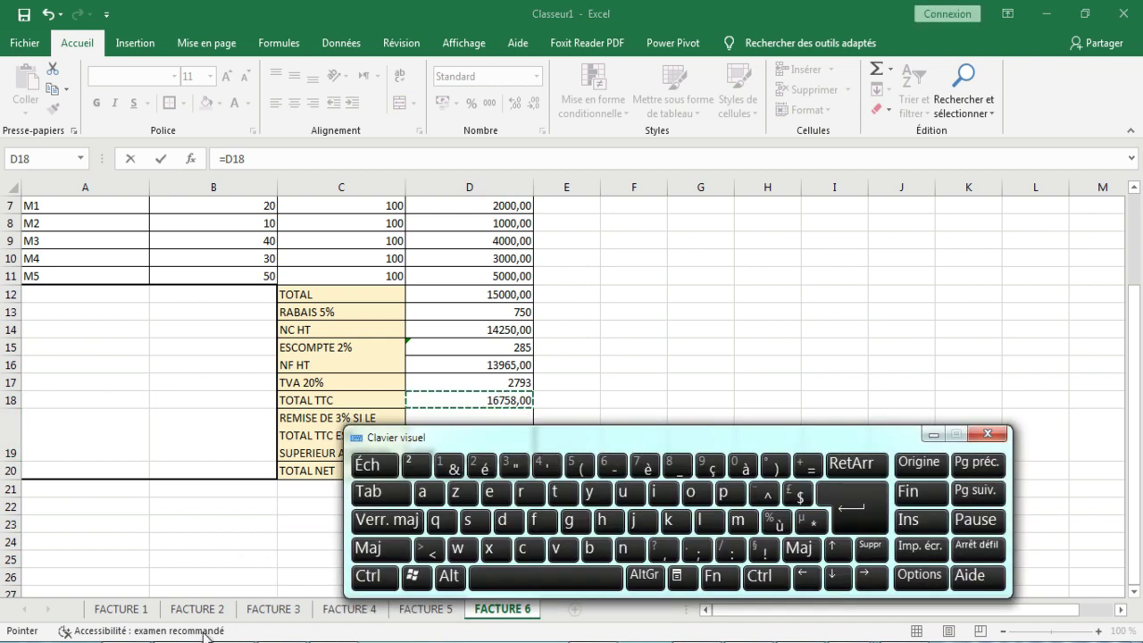
click(387, 520)
click(375, 548)
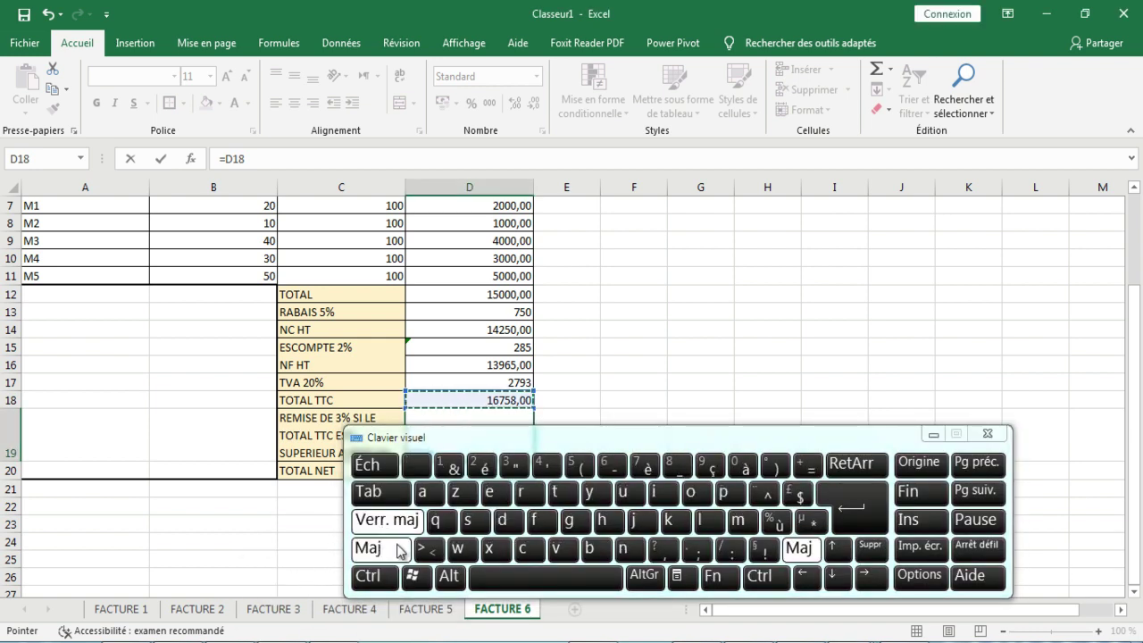
click(430, 549)
drag(473, 444, 380, 522)
click(839, 513)
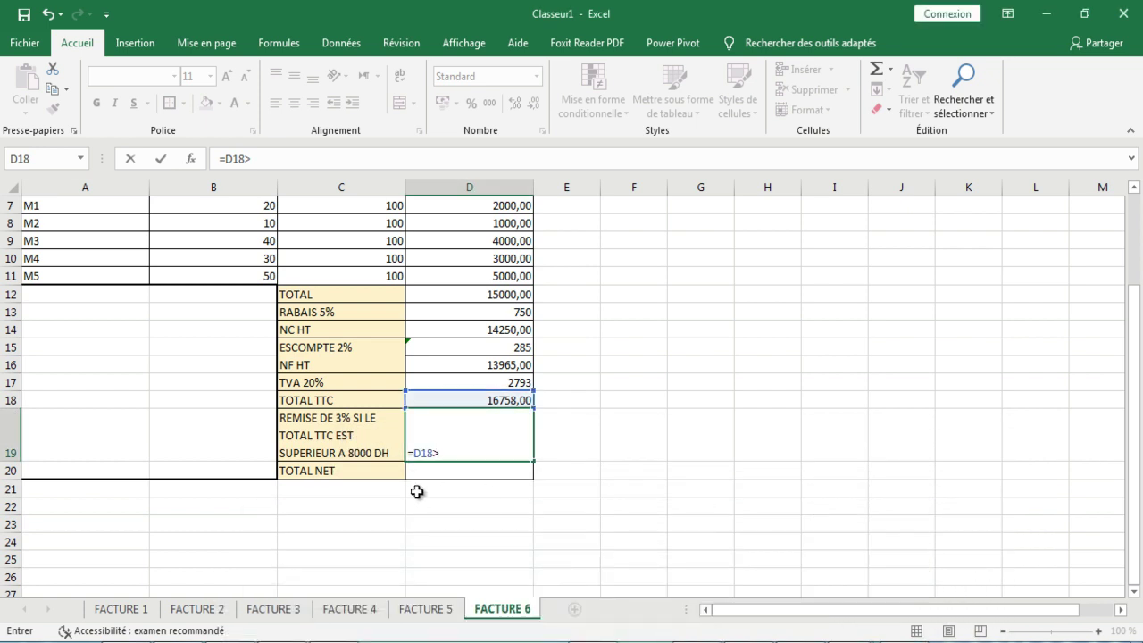
text(8000;)
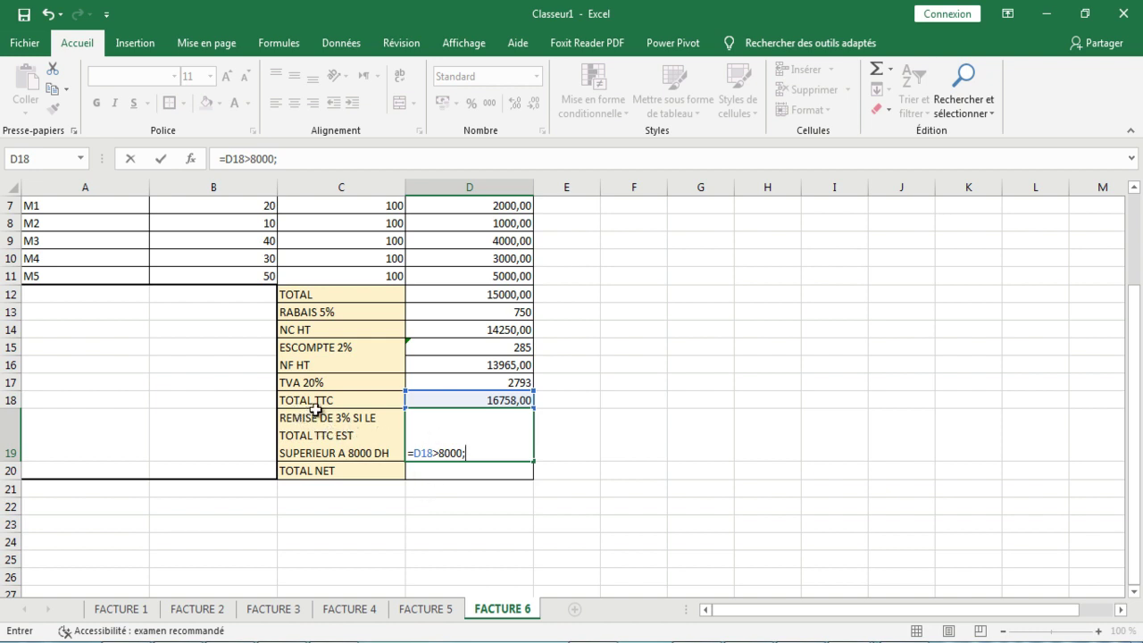
Extend the REMISE formula in D19 with the two outcomes D18*0,03 and D18*0%, ending with a closing parenthesis
click(513, 401)
text(*)
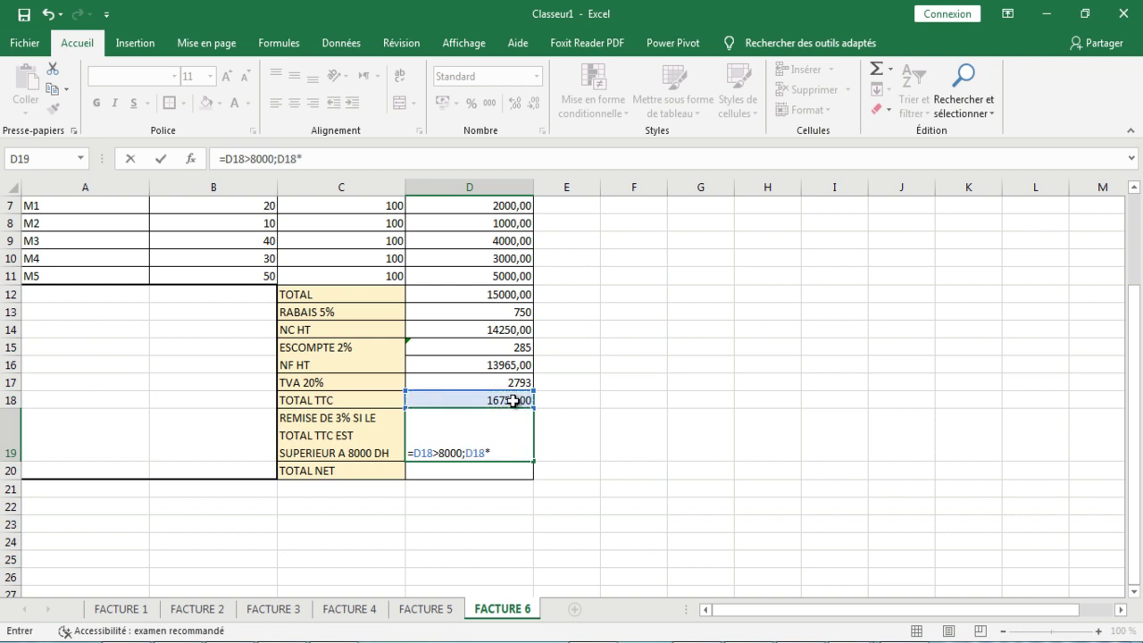
text(0,03)
text(;)
click(504, 402)
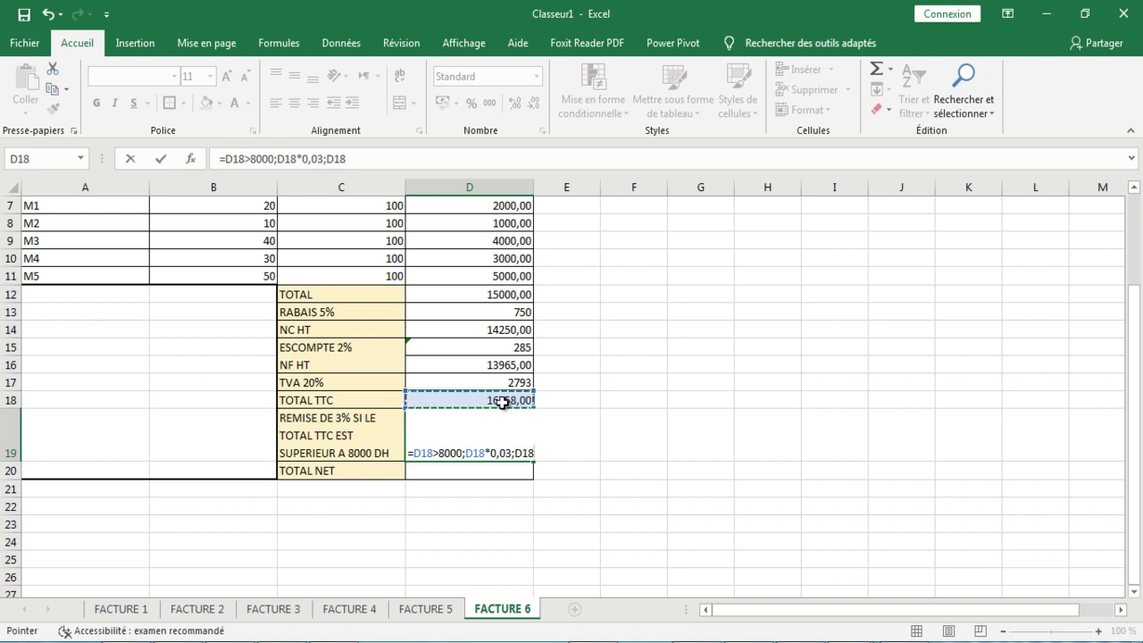
text(*)
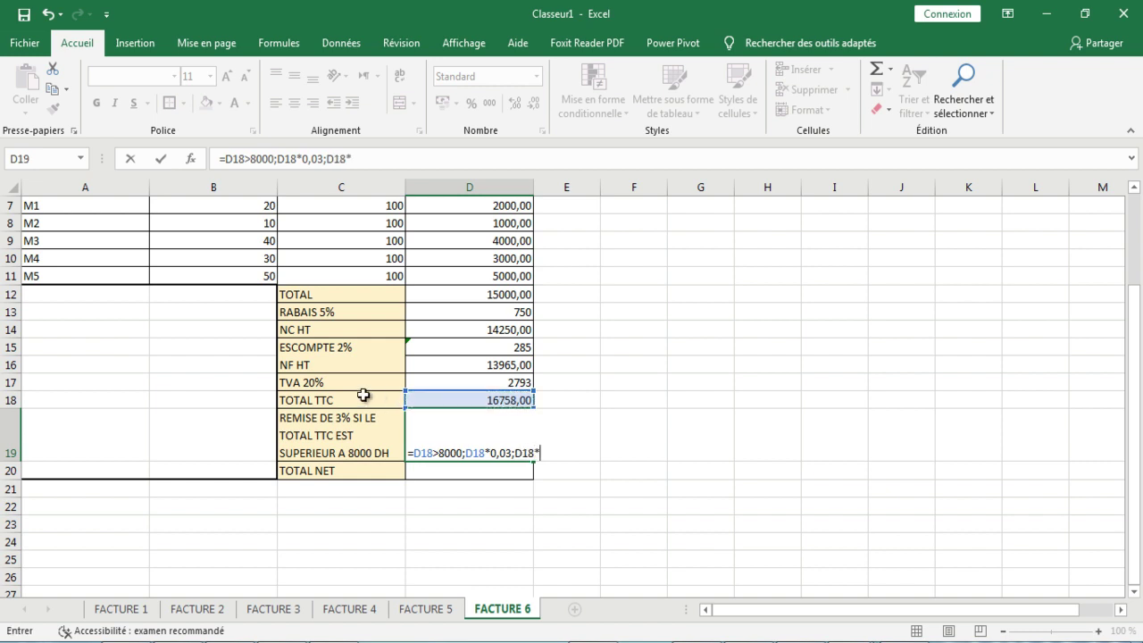
text(0M)
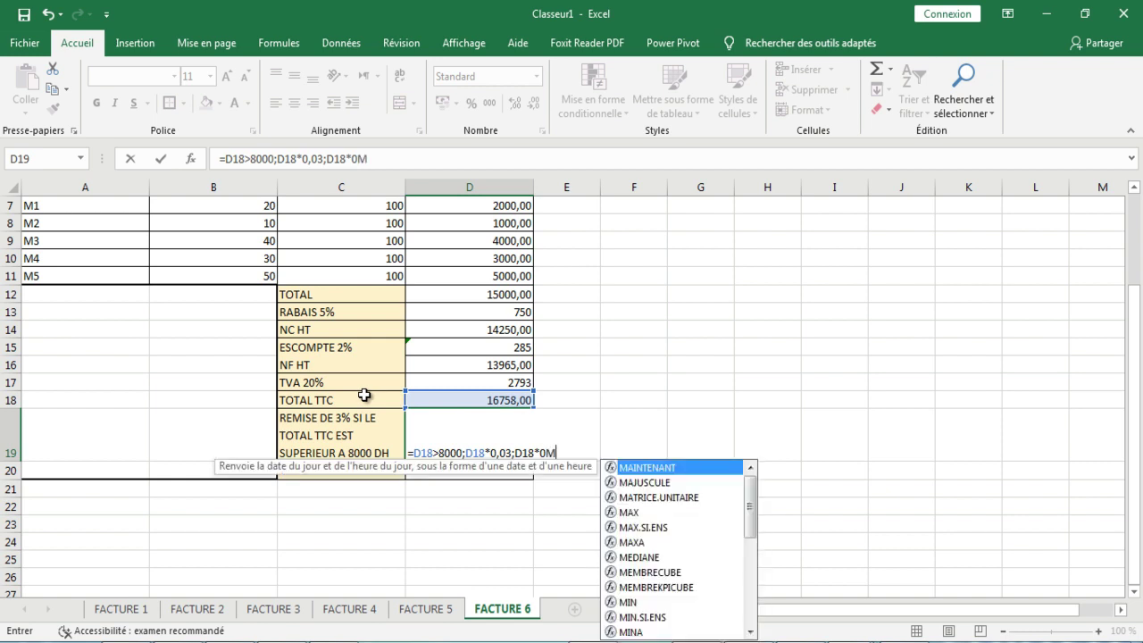
key(BackSpace)
text(%)
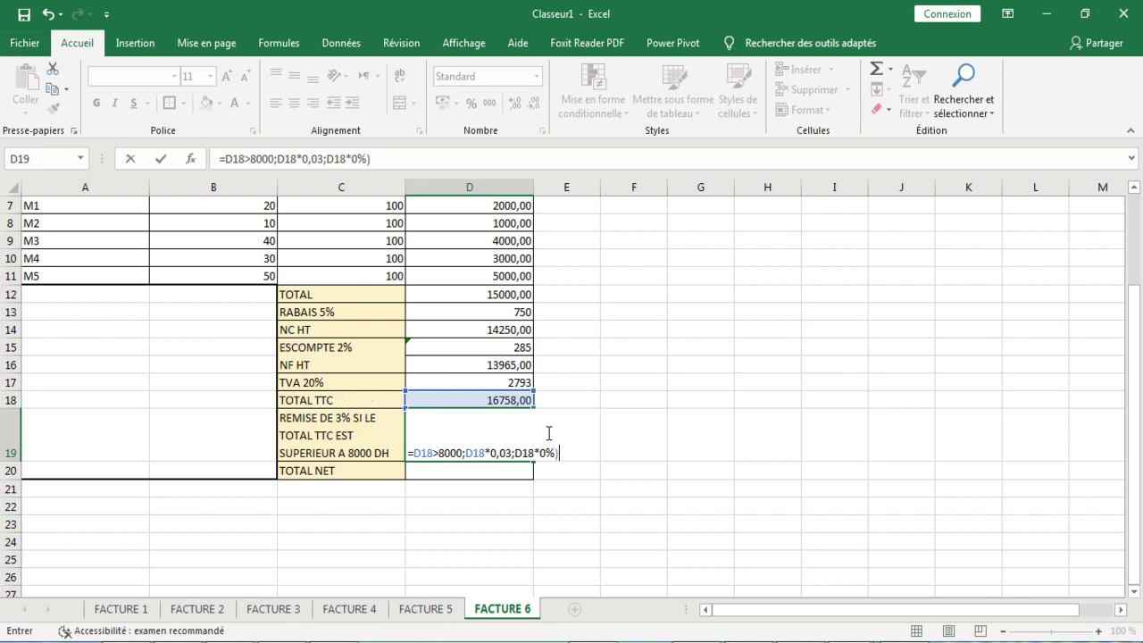
Try to enter the D19 formula with only an opening parenthesis before D18, without a function name, and remove that parenthesis
click(414, 454)
text(()
key(Return)
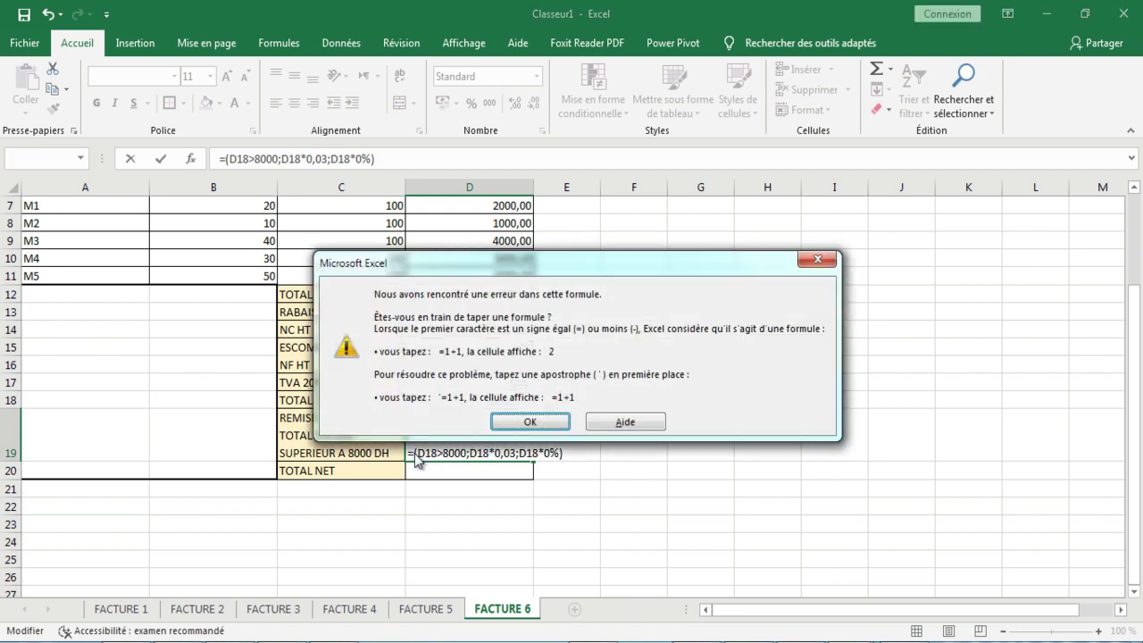
click(527, 418)
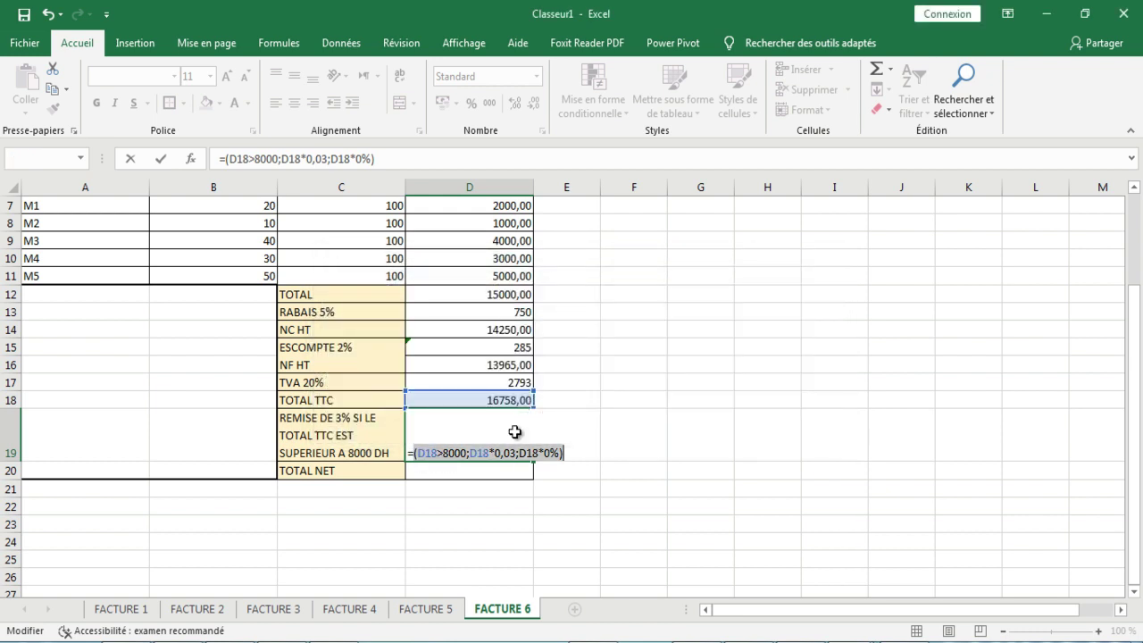
click(231, 158)
key(BackSpace)
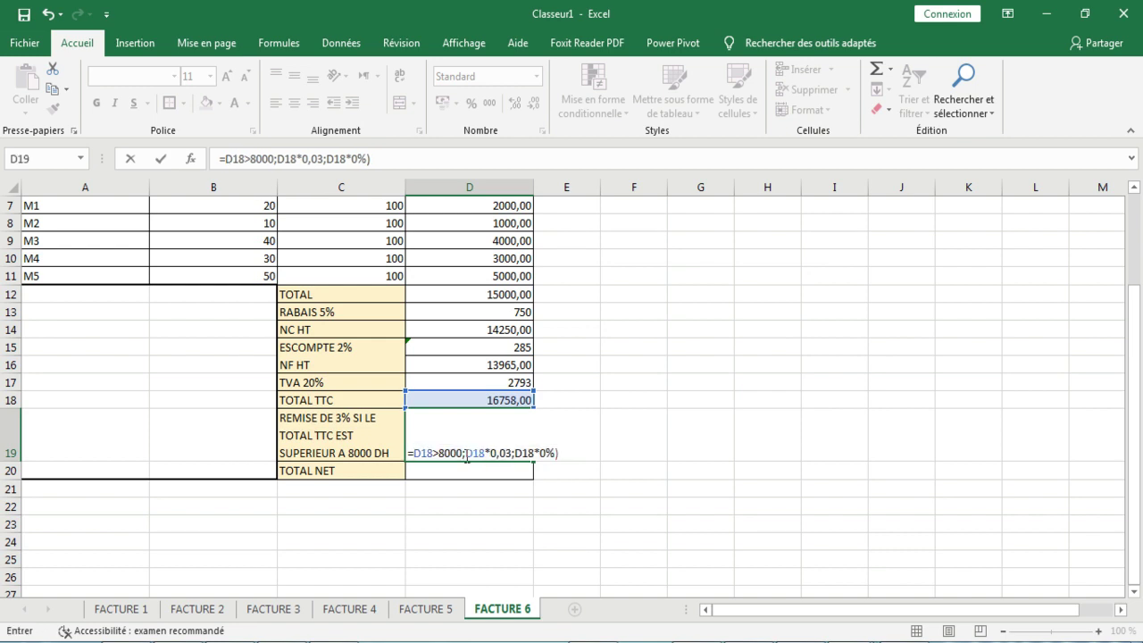
Insert the SI function at the start of the REMISE formula so D19 contains =SI(D18>8000;D18*0,03;D18*0%)
click(414, 448)
text(s)
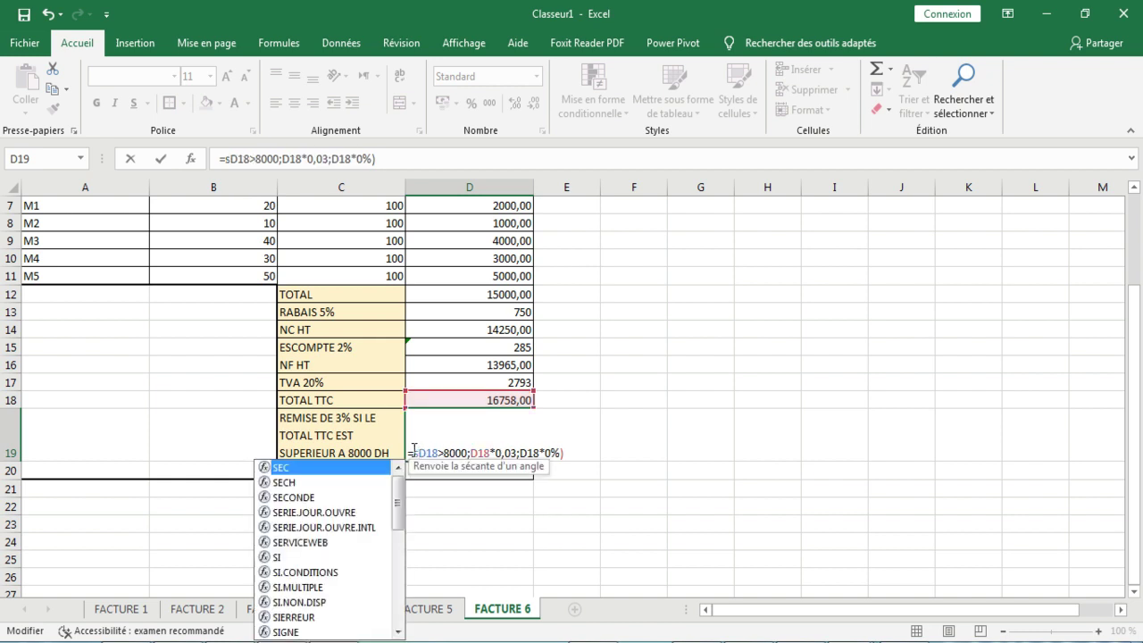
text(i)
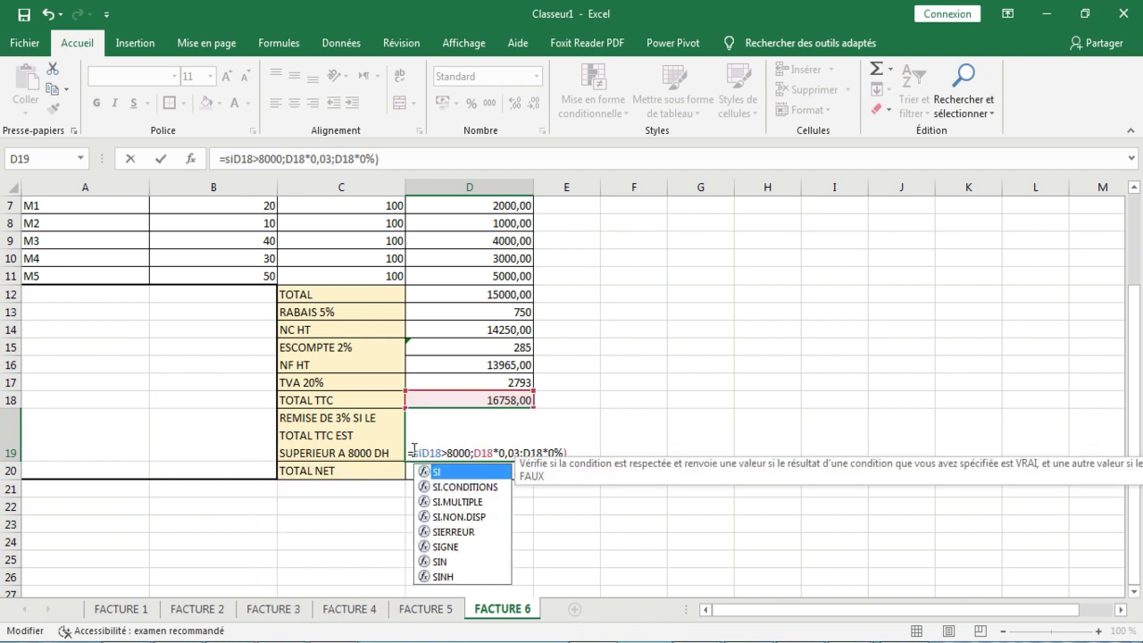
double_click(436, 473)
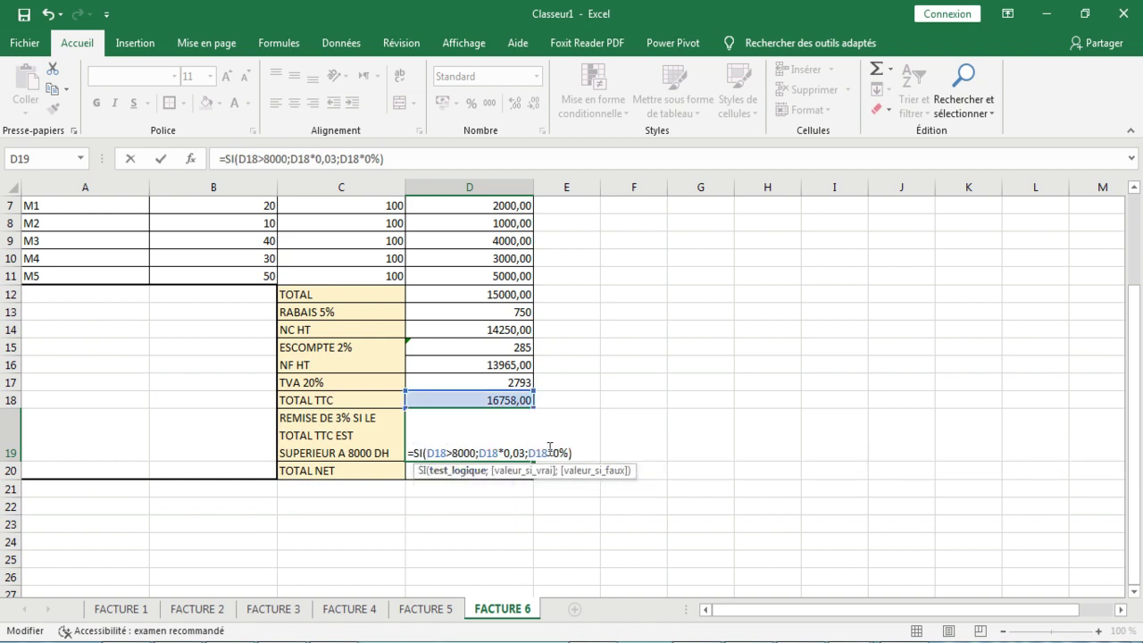
key(Return)
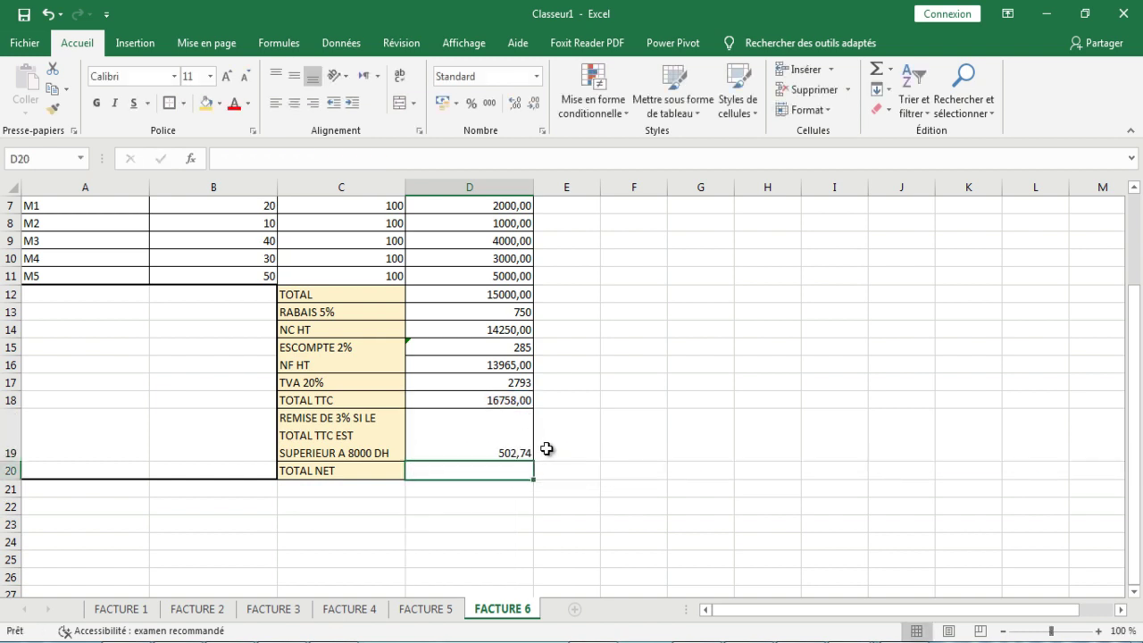
click(501, 451)
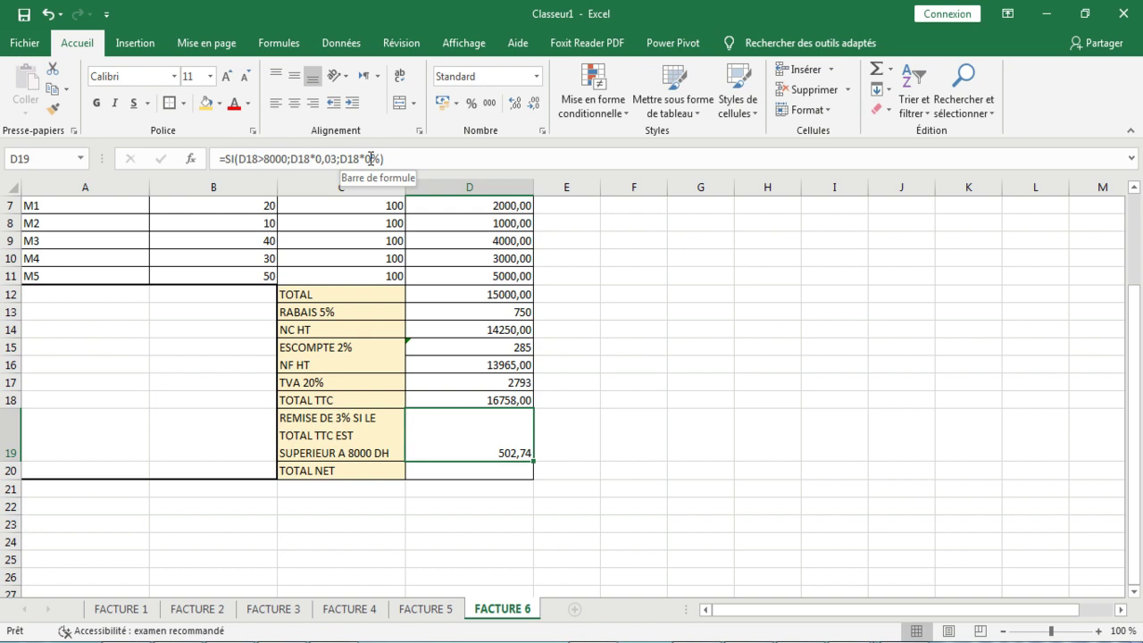
Calculate TOTAL NET in D20 by subtracting the REMISE from TOTAL TTC with =D18-D19
click(448, 472)
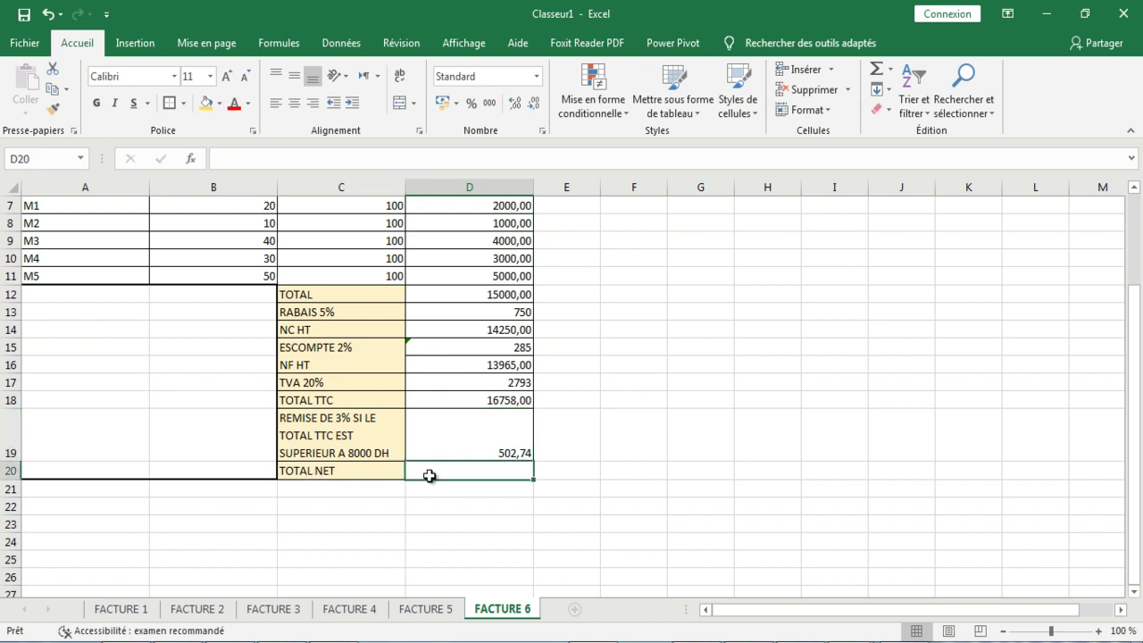
text(=)
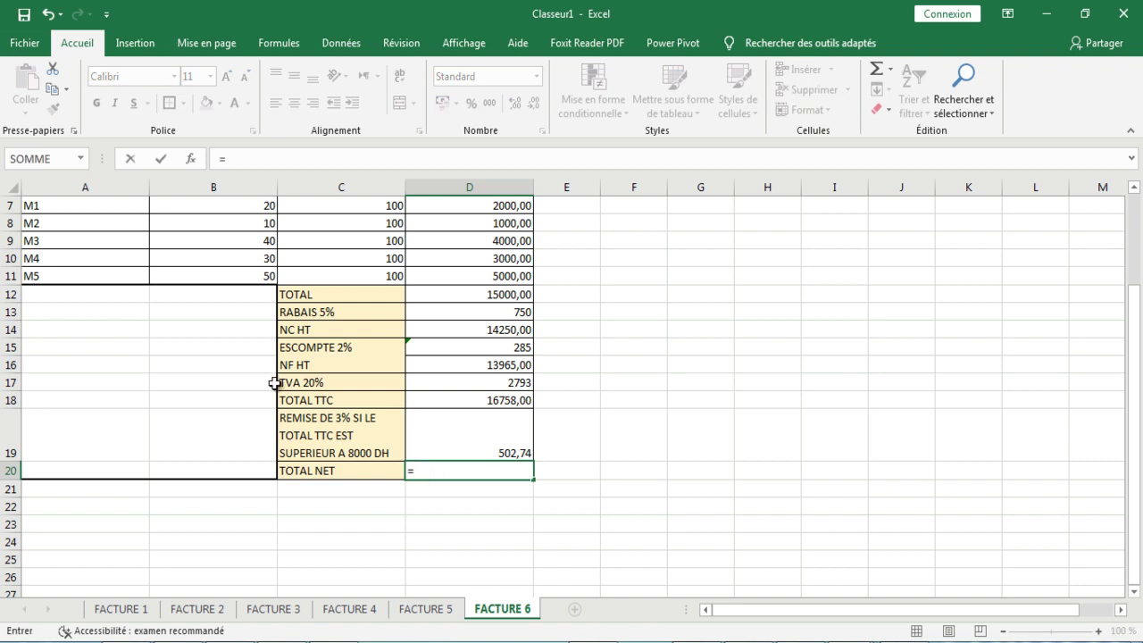
click(489, 399)
text(-)
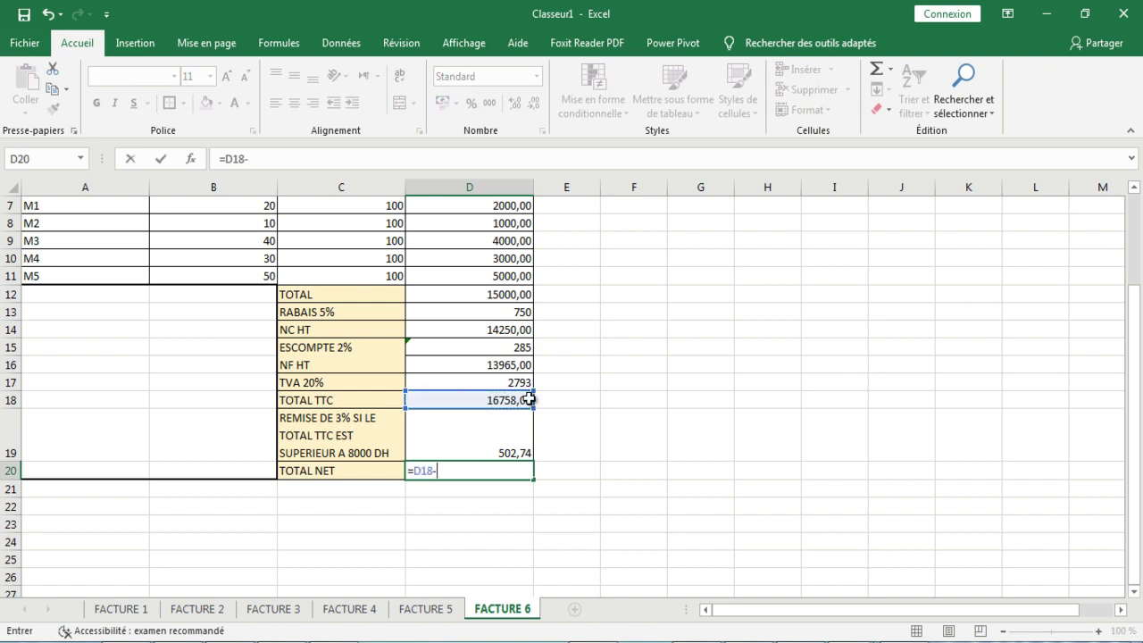
click(491, 447)
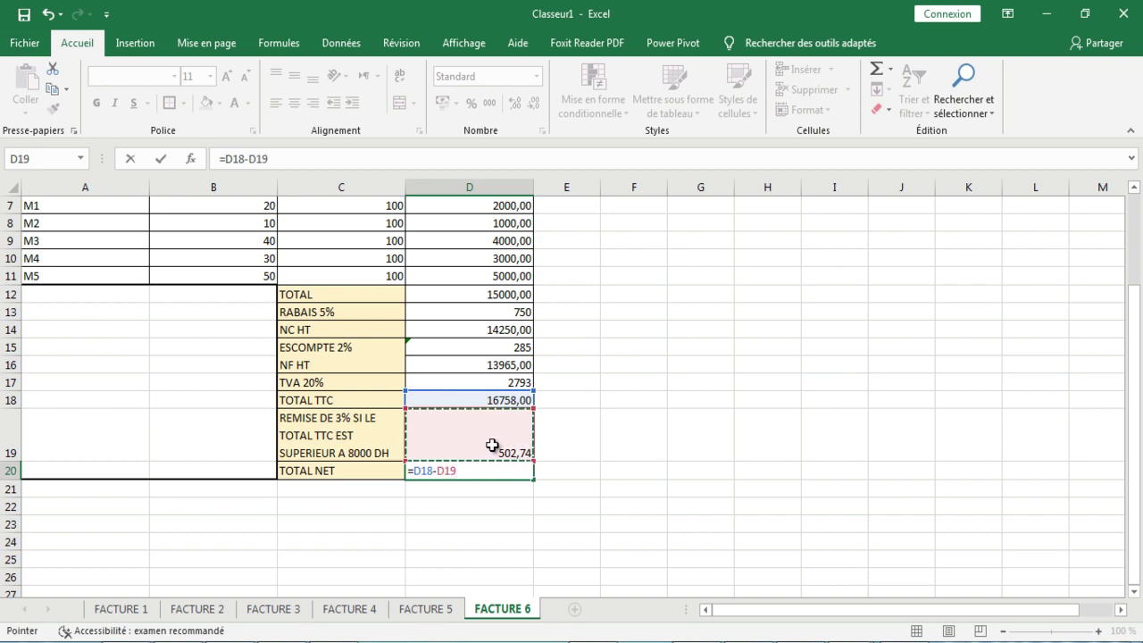
key(Return)
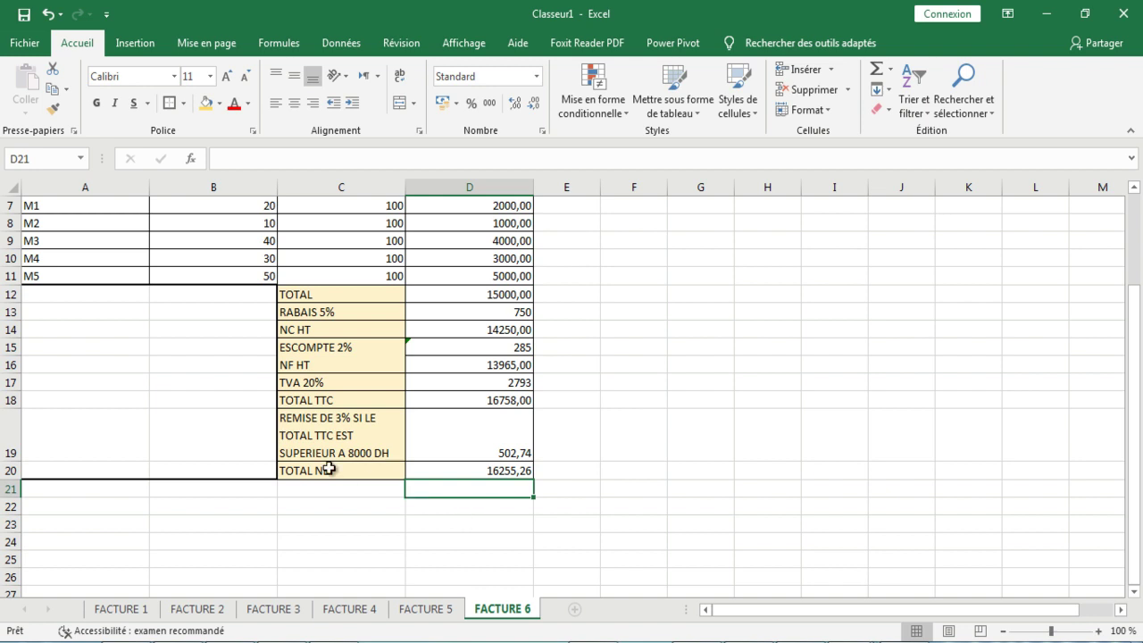
scroll(330, 468, up, 2)
scroll(339, 470, down, 3)
scroll(331, 468, up, 1)
scroll(331, 470, up, 2)
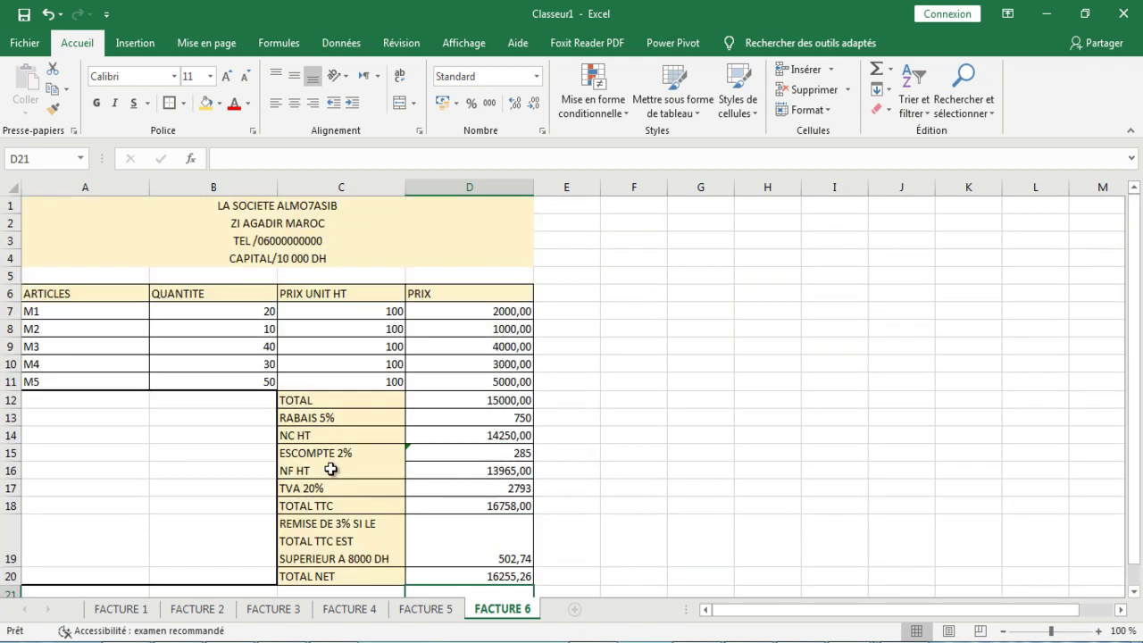
scroll(331, 469, down, 1)
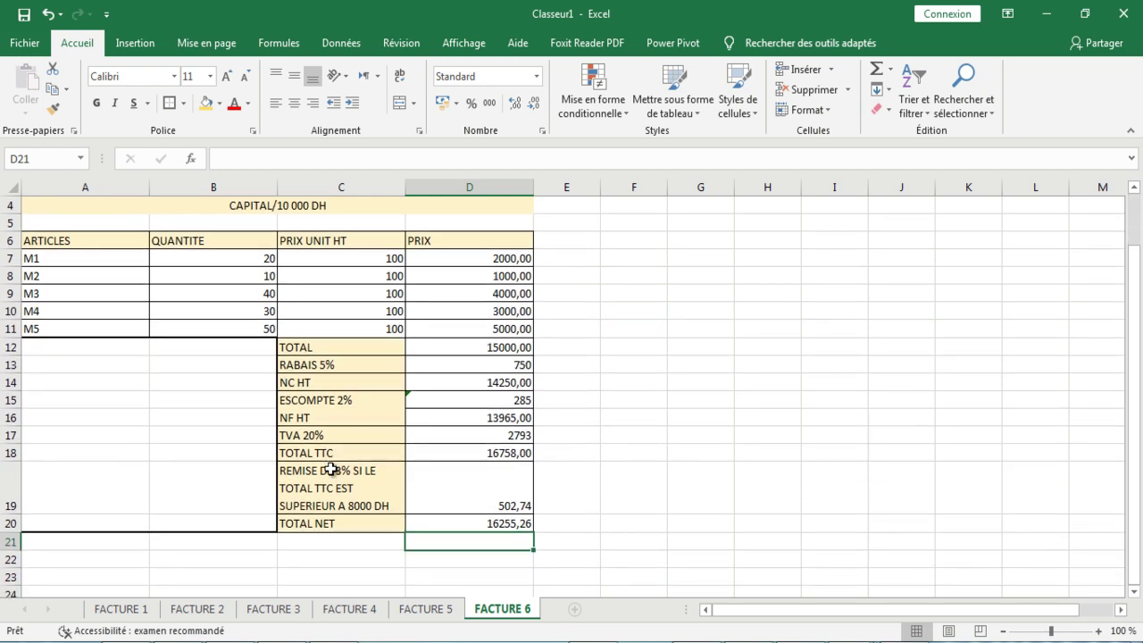
scroll(330, 469, up, 1)
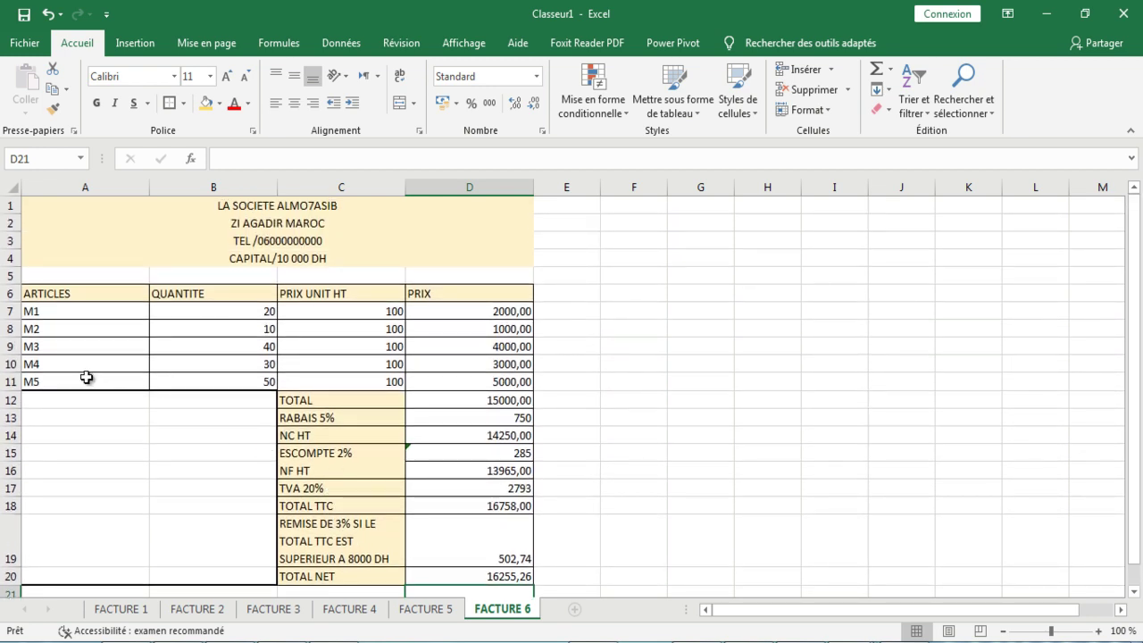